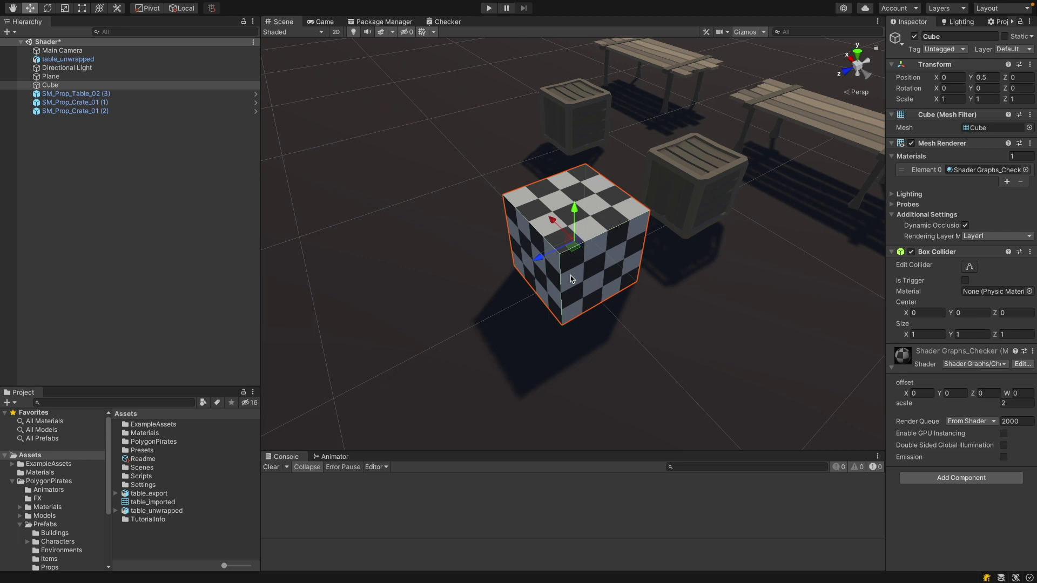
Step: Switch to the Checker tab to view its Shader Graph
{"action": "left_click", "coordinate": [450, 23]}
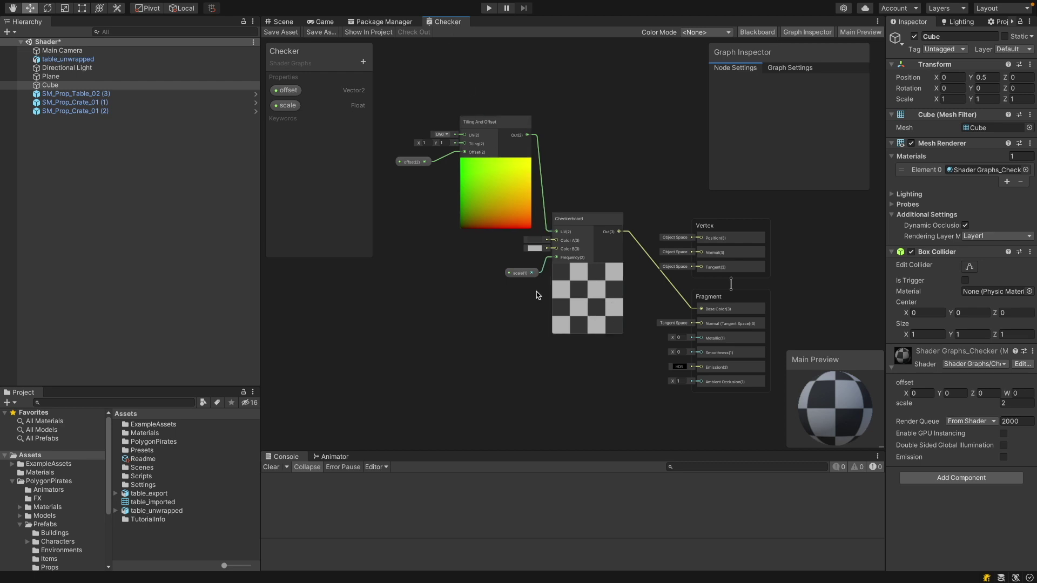
Step: Raise the checker scale to 1.36 and shift its offset X to -0.29
{"action": "left_click", "coordinate": [519, 273]}
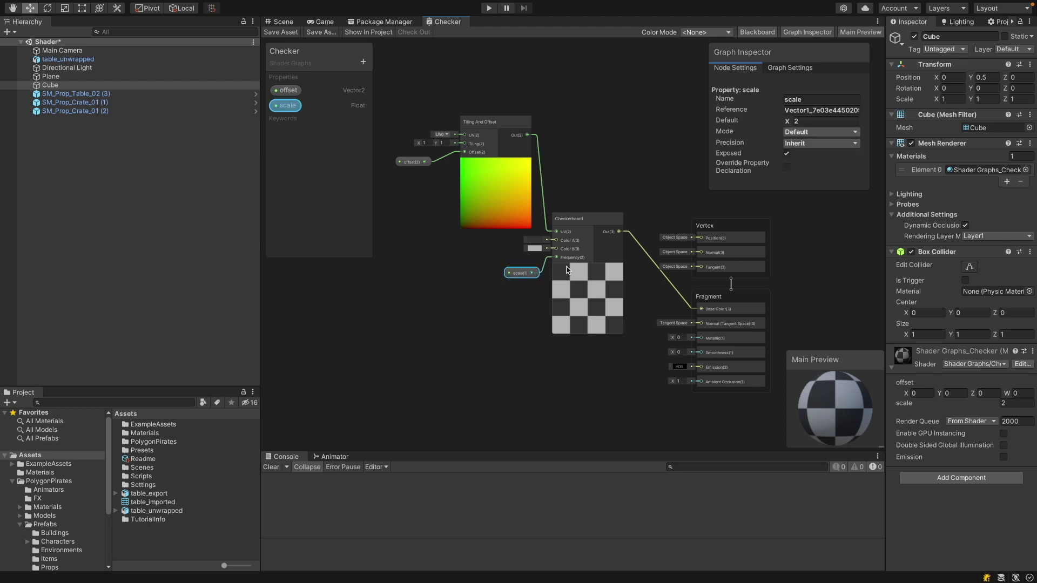
{"action": "left_click_drag", "start_coordinate": [798, 118], "coordinate": [800, 123]}
{"action": "left_click", "coordinate": [411, 164]}
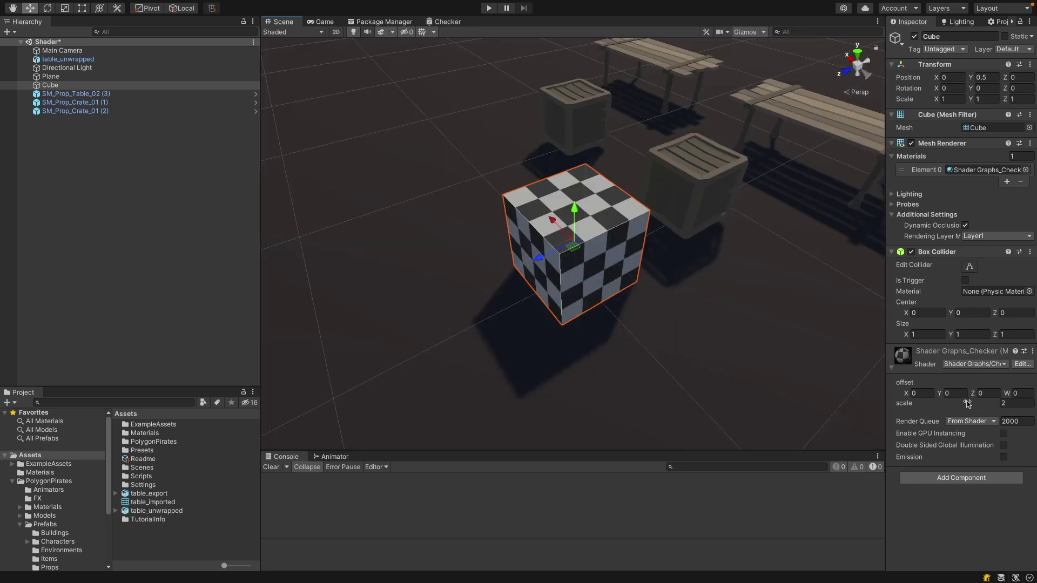
{"action": "mouse_move", "coordinate": [996, 405]}
{"action": "left_mouse_down"}
{"action": "mouse_move", "coordinate": [1014, 405]}
{"action": "mouse_move", "coordinate": [984, 405]}
{"action": "left_mouse_up"}
{"action": "left_click_drag", "start_coordinate": [907, 394], "coordinate": [879, 394]}
Step: Apply Shader Graphs_Checker to the front crate and slide offset X to -6.06
{"action": "left_click", "coordinate": [742, 185]}
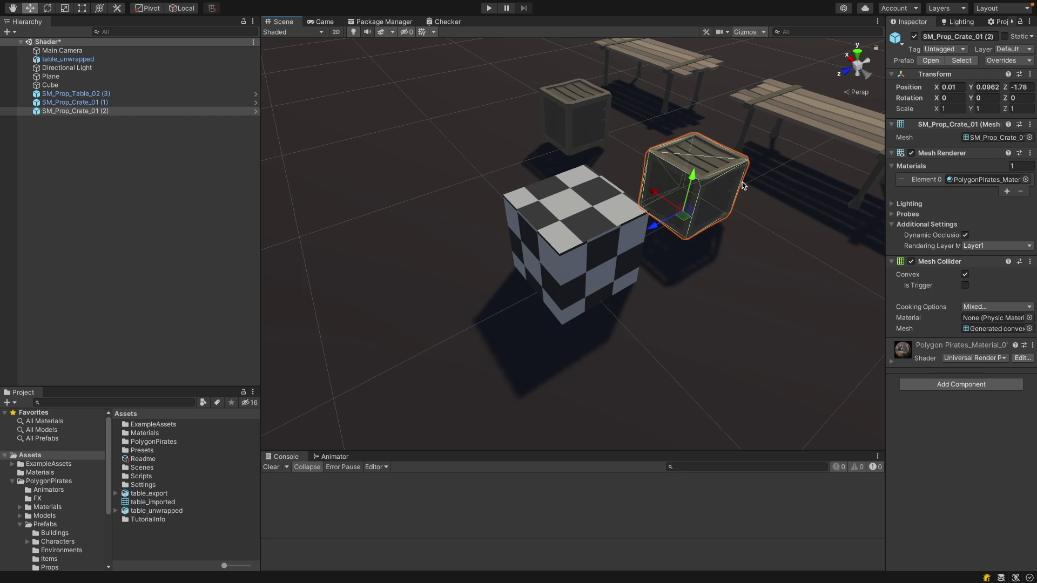
{"action": "left_click", "coordinate": [40, 472]}
{"action": "left_click_drag", "start_coordinate": [162, 458], "coordinate": [695, 189]}
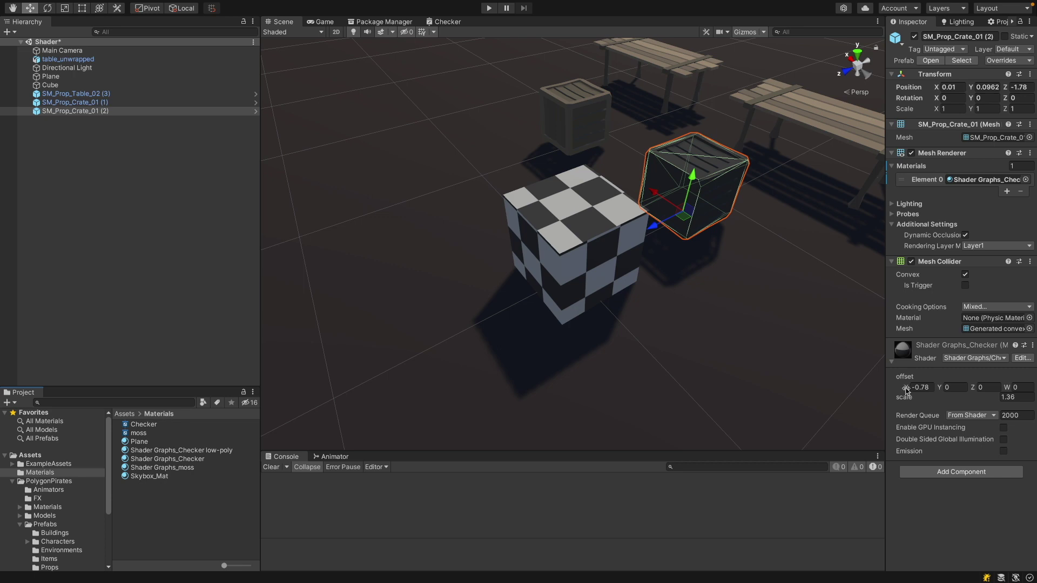
{"action": "left_click_drag", "start_coordinate": [906, 388], "coordinate": [827, 390]}
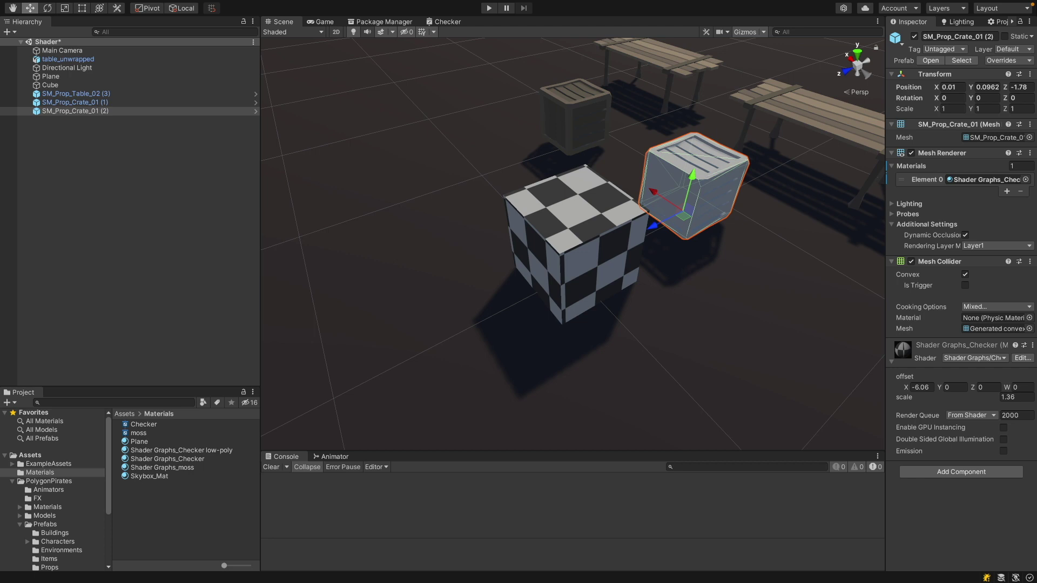
Step: Export the back crate SM_Prop_Crate_01 (1) to Assets as crate_exported.fbx
{"action": "left_click", "coordinate": [575, 117]}
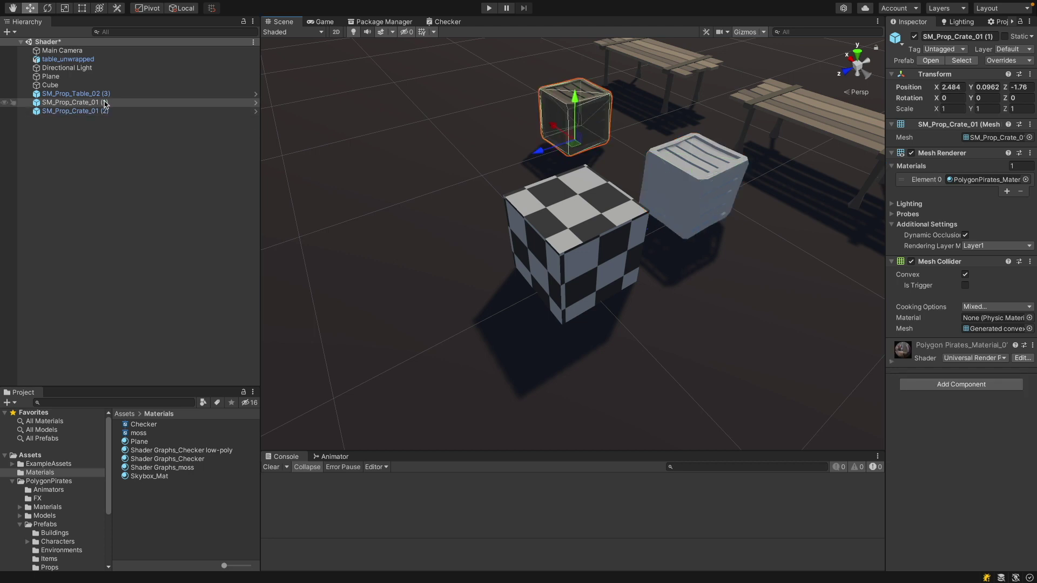
{"action": "right_click", "coordinate": [172, 103]}
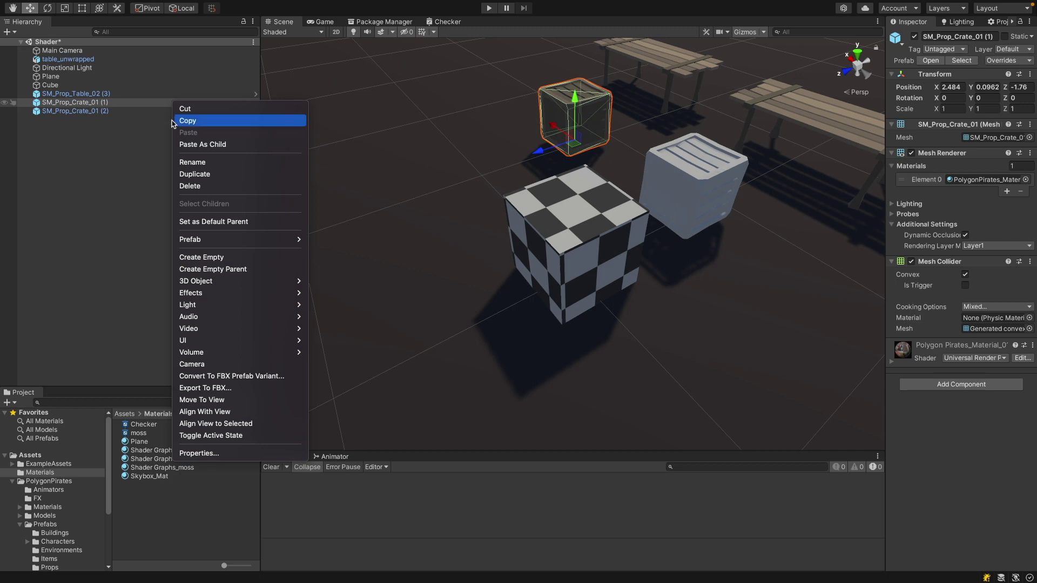
{"action": "left_click", "coordinate": [209, 389]}
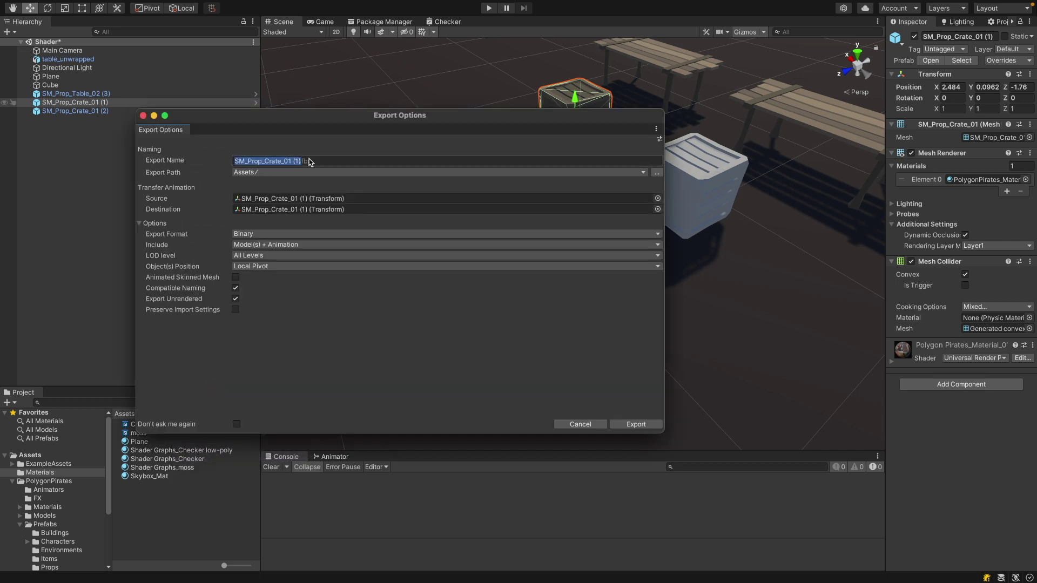
{"action": "type", "text": "crate_exported"}
{"action": "left_click", "coordinate": [632, 424]}
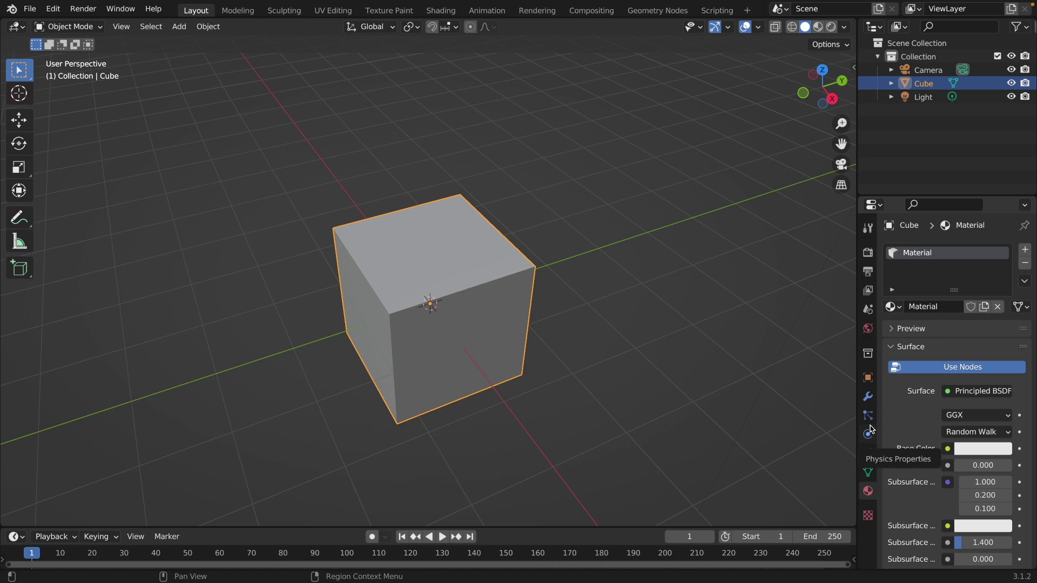
Step: In UV Editing, select the cube's top, front and right faces to inspect their UVs
{"action": "left_click", "coordinate": [333, 10]}
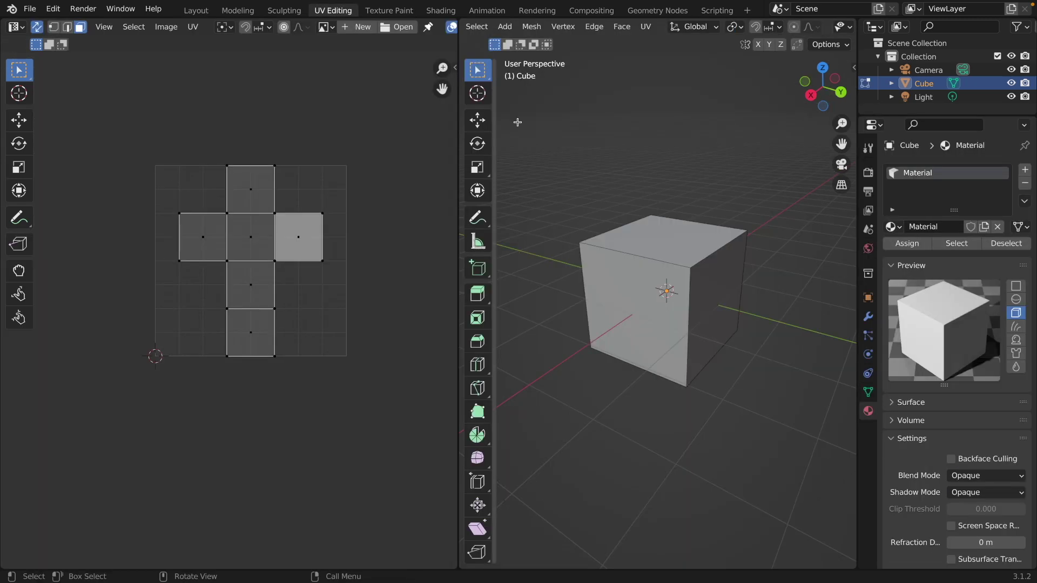
{"action": "left_click", "coordinate": [663, 247]}
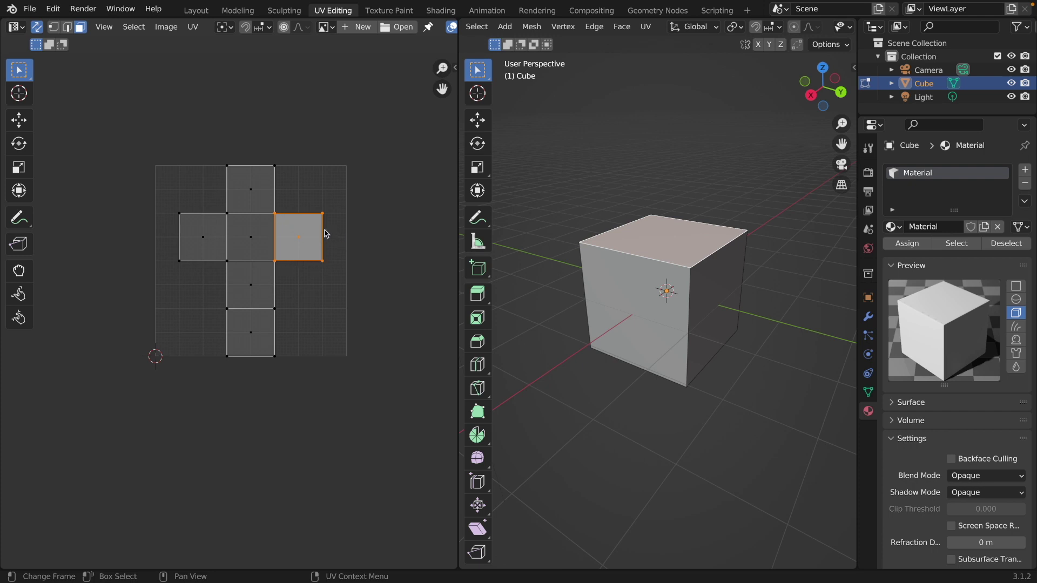
{"action": "left_click", "coordinate": [614, 288]}
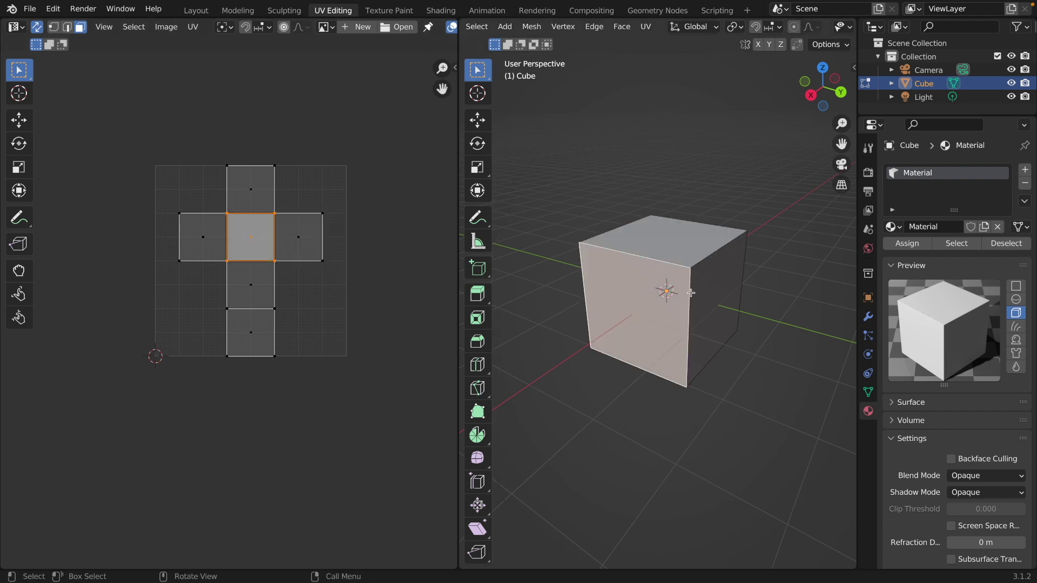
{"action": "left_click", "coordinate": [713, 294]}
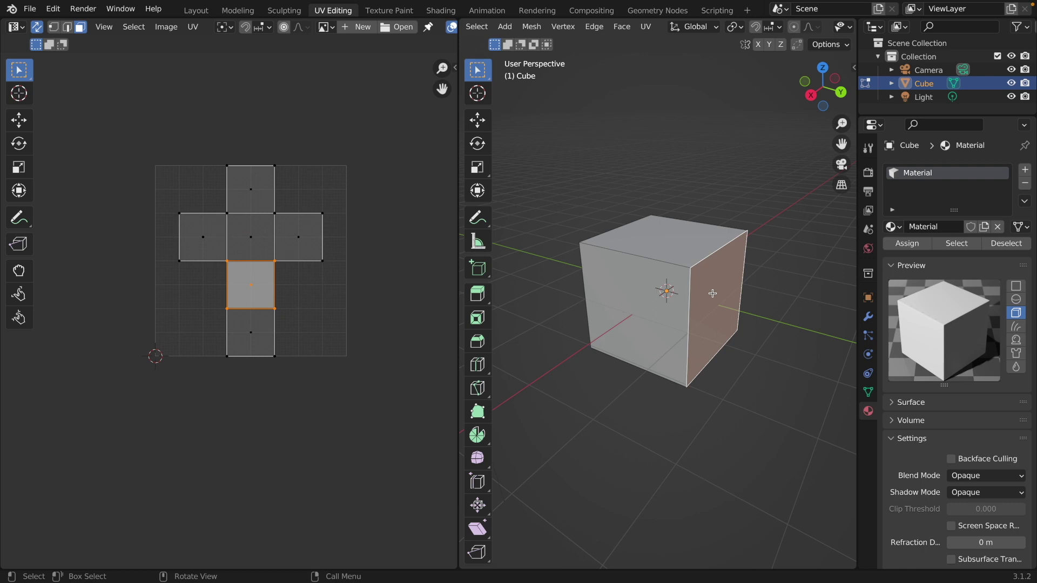
Step: Create a new 1024 px Color Grid image named 'Color Map' in the UV editor
{"action": "left_click", "coordinate": [169, 29]}
{"action": "left_click", "coordinate": [172, 42]}
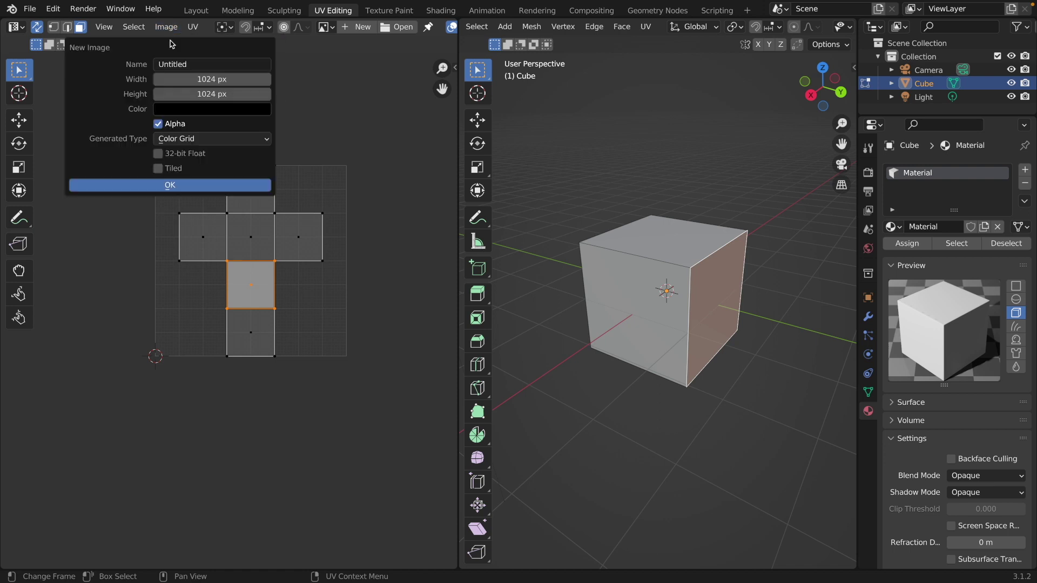
{"action": "left_click", "coordinate": [195, 63]}
{"action": "type", "text": "Colorma"}
{"action": "key", "text": "BackSpace"}
{"action": "key", "text": "BackSpace"}
{"action": "type", "text": "Map"}
{"action": "key", "text": "Return"}
{"action": "left_click", "coordinate": [190, 139]}
{"action": "left_click", "coordinate": [183, 183]}
{"action": "left_click", "coordinate": [183, 185]}
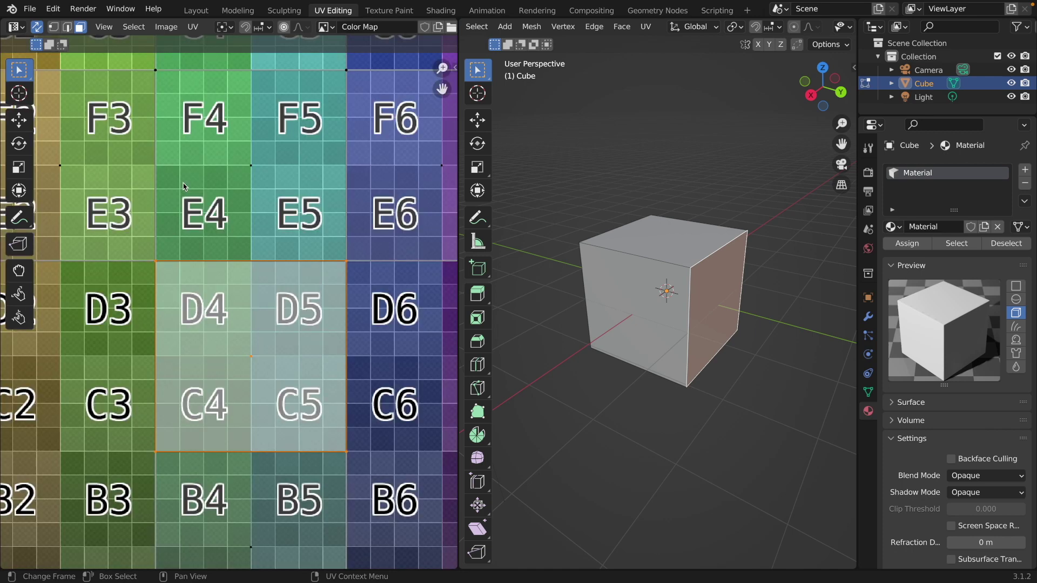
{"action": "scroll", "coordinate": [261, 245], "scroll_direction": "down", "scroll_amount": 2}
{"action": "scroll", "coordinate": [261, 245], "scroll_direction": "down", "scroll_amount": 5}
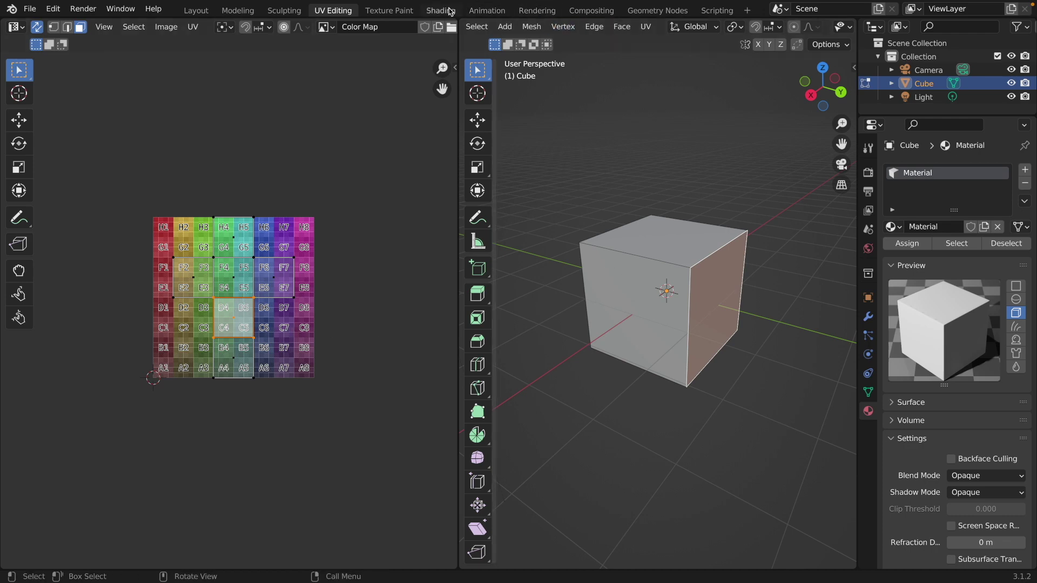
Step: Add an Image Texture node using Color Map, linked into the cube material's Base Color
{"action": "left_click", "coordinate": [448, 12]}
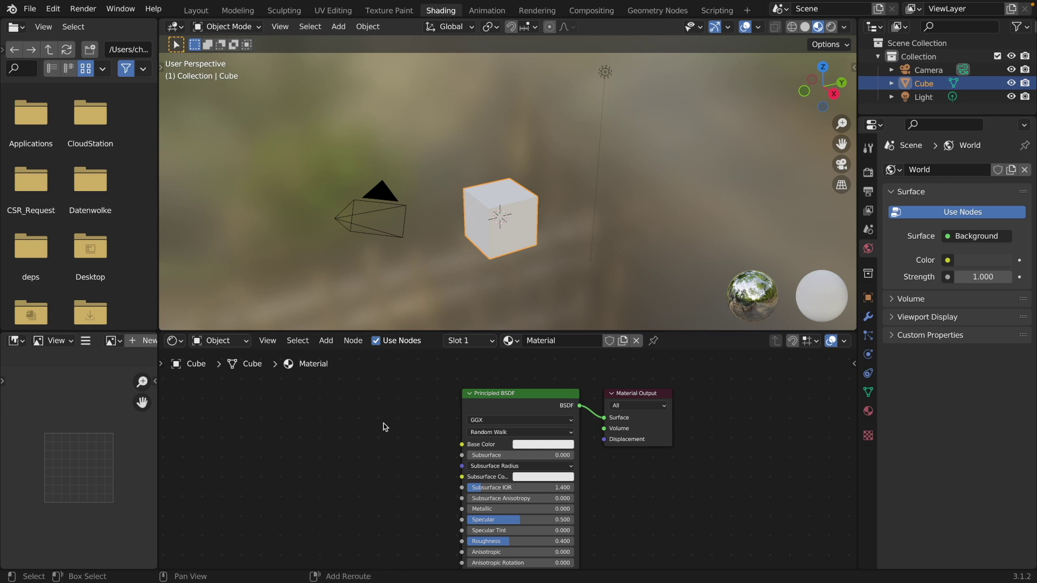
{"action": "key", "text": "shift+a"}
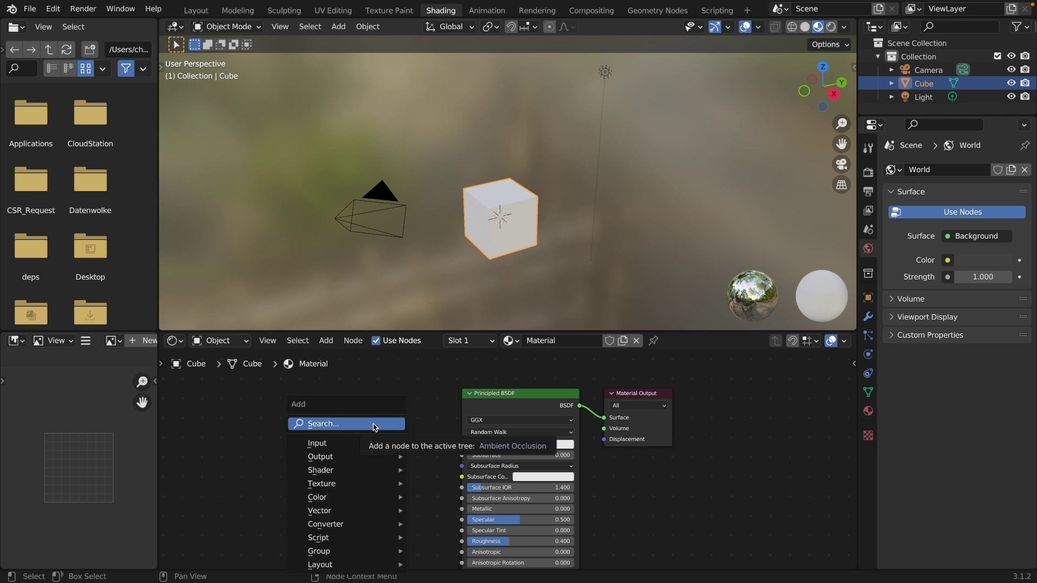
{"action": "left_click", "coordinate": [375, 426]}
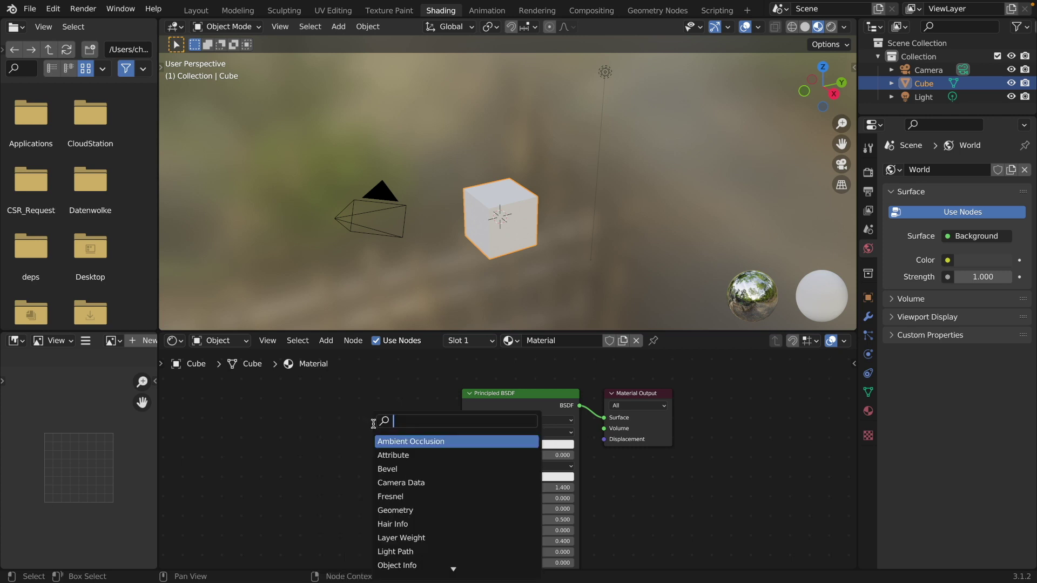
{"action": "type", "text": "imag"}
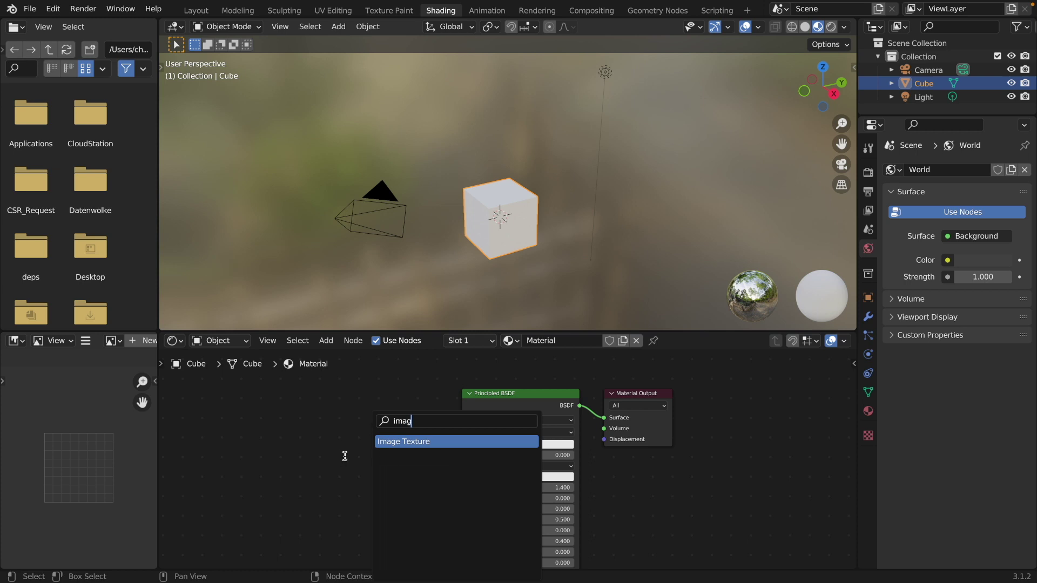
{"action": "left_click", "coordinate": [409, 442]}
{"action": "left_click", "coordinate": [305, 419]}
{"action": "left_click_drag", "start_coordinate": [386, 415], "coordinate": [462, 448]}
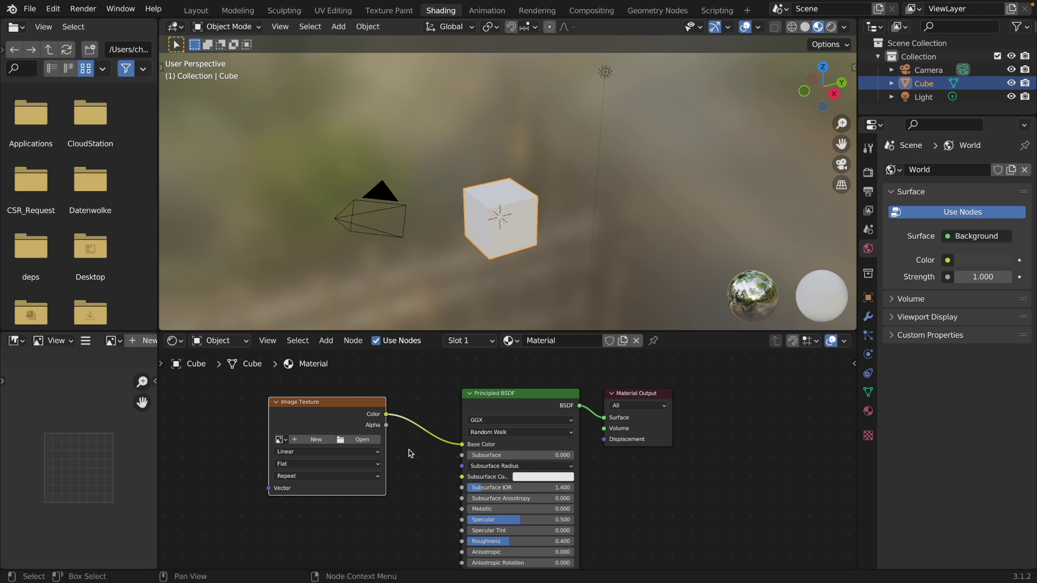
{"action": "left_click", "coordinate": [279, 440]}
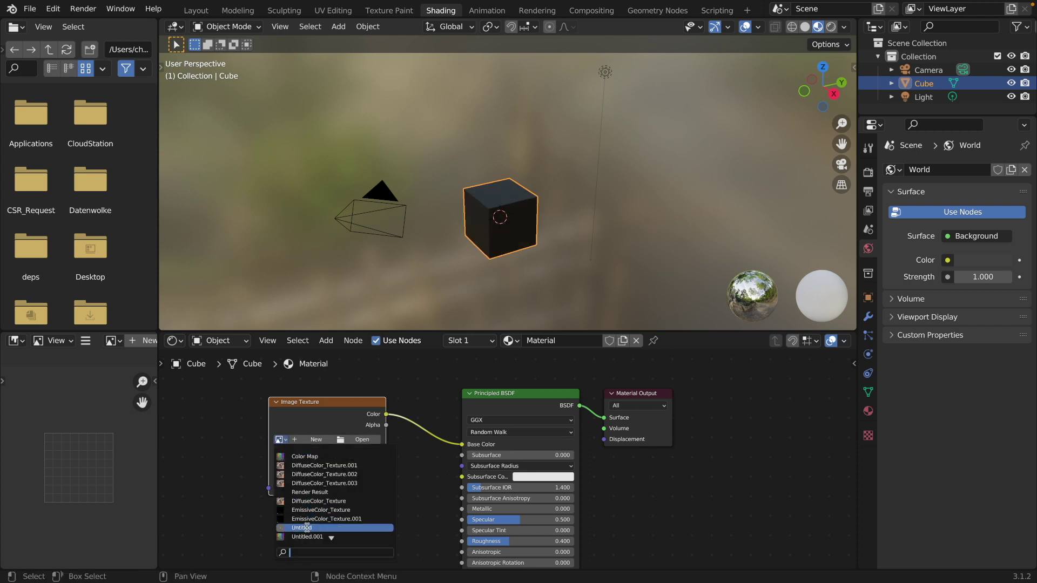
{"action": "left_click", "coordinate": [349, 456]}
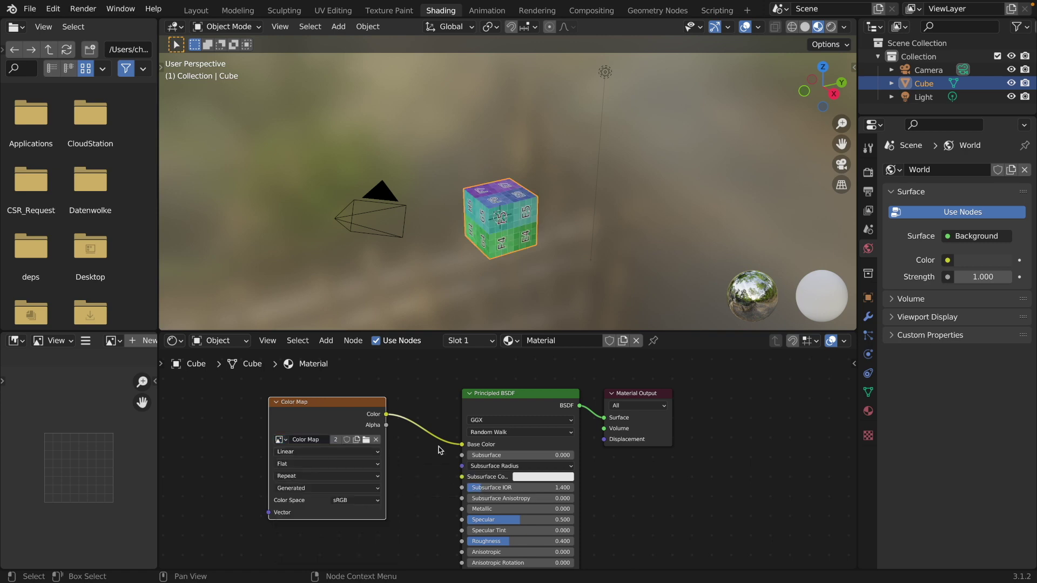
{"action": "left_click", "coordinate": [333, 10]}
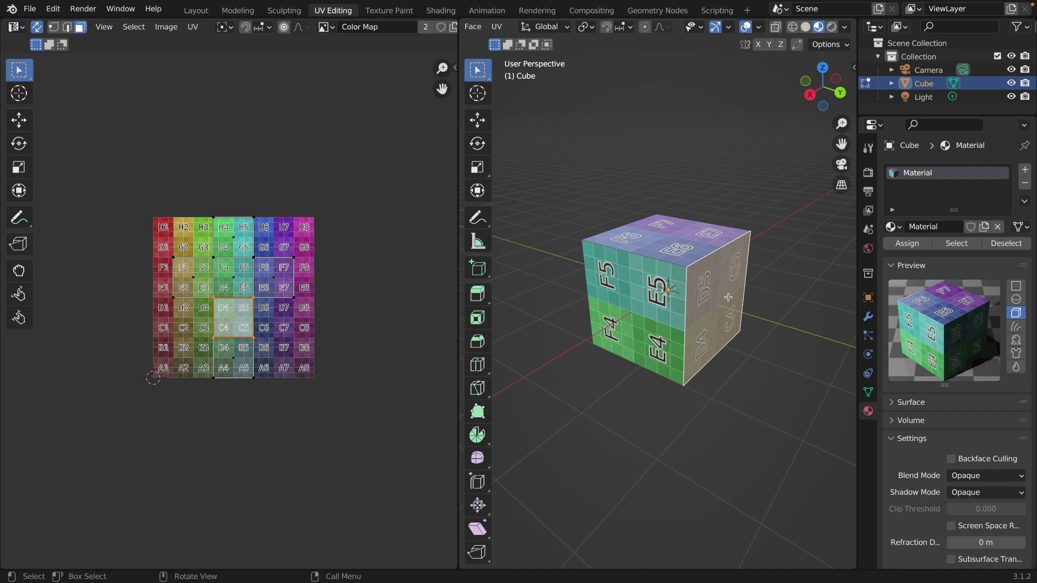
Step: Select all the cube's UV islands, then scale and move them across the color grid
{"action": "middle_click_drag", "start_coordinate": [728, 297], "coordinate": [698, 243]}
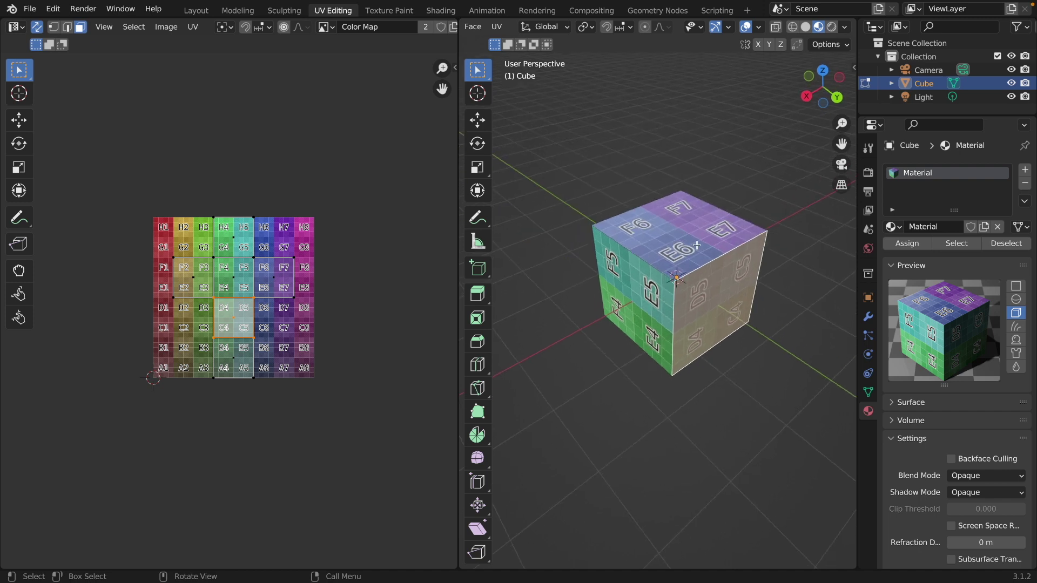
{"action": "left_click", "coordinate": [698, 240]}
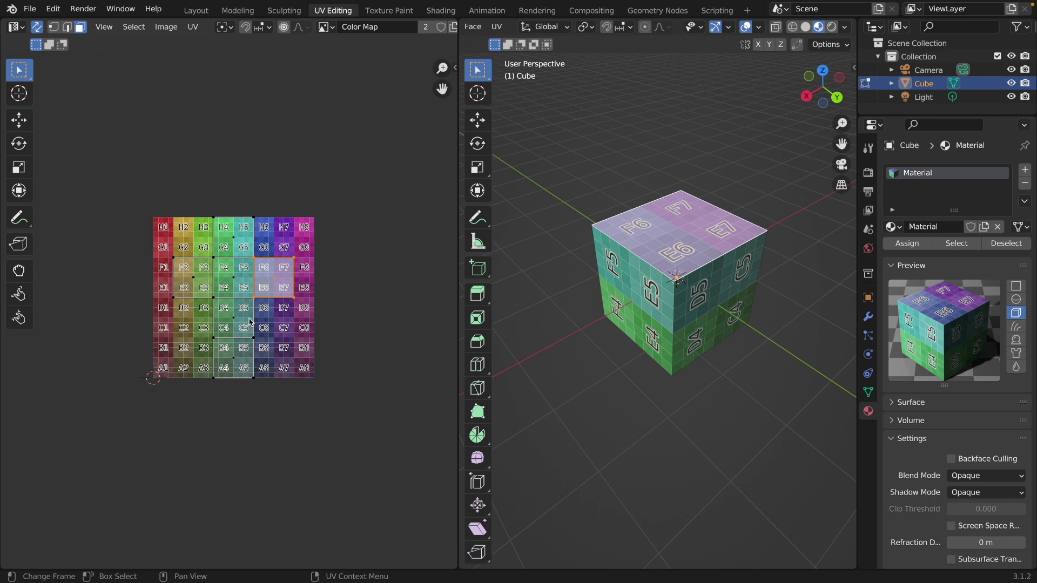
{"action": "key", "text": "a"}
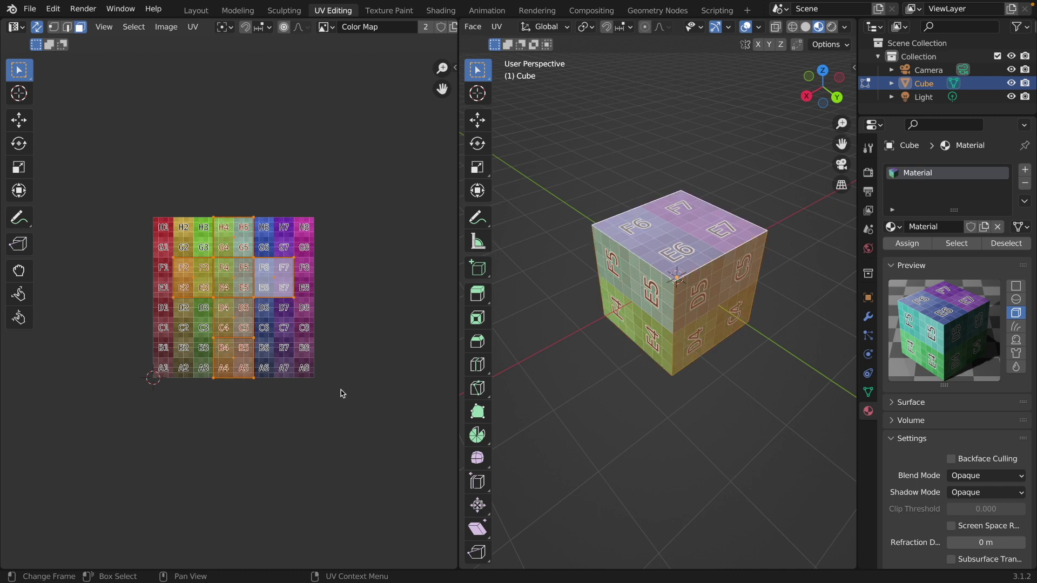
{"action": "key", "text": "s"}
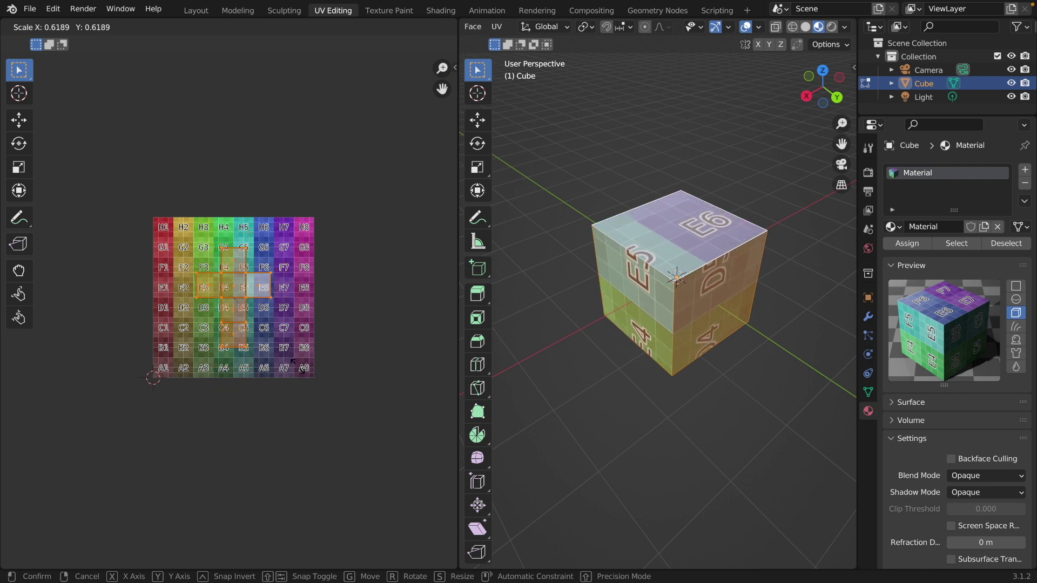
{"action": "key", "text": "g"}
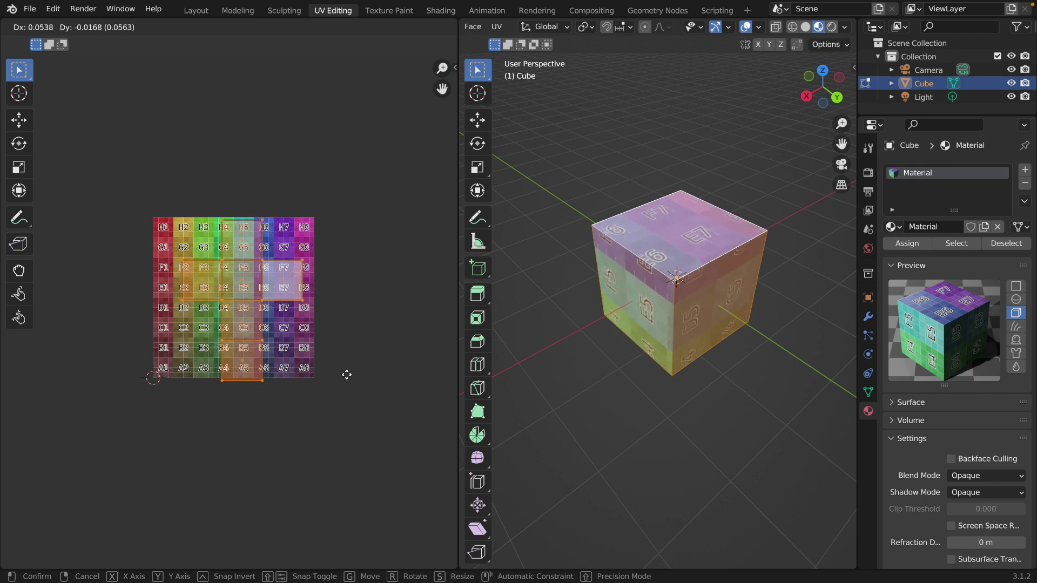
{"action": "left_click", "coordinate": [349, 366]}
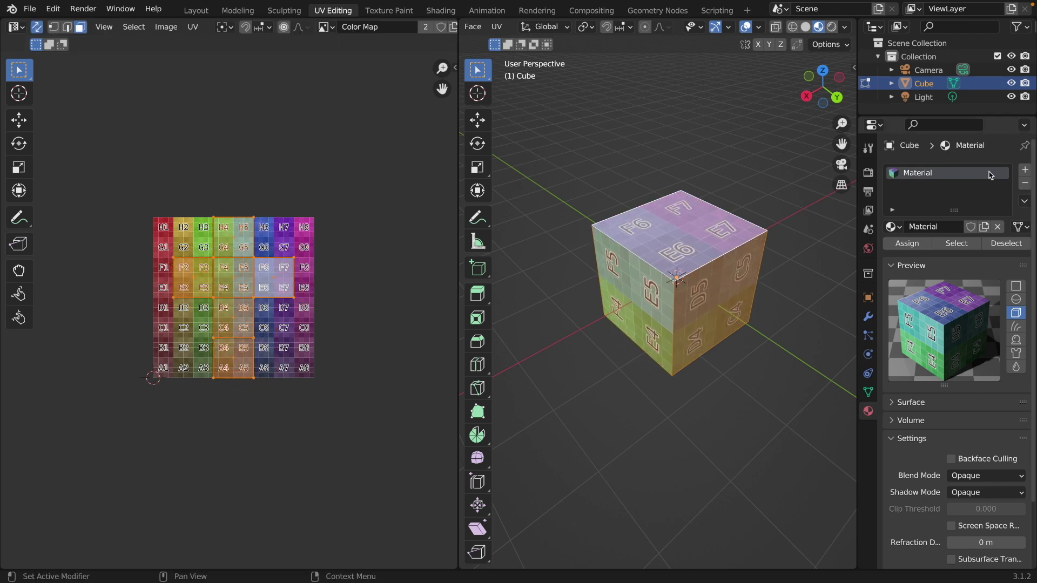
Step: Hide the Cube and import crate_exported.fbx using the Unity Import preset
{"action": "left_click", "coordinate": [1011, 83]}
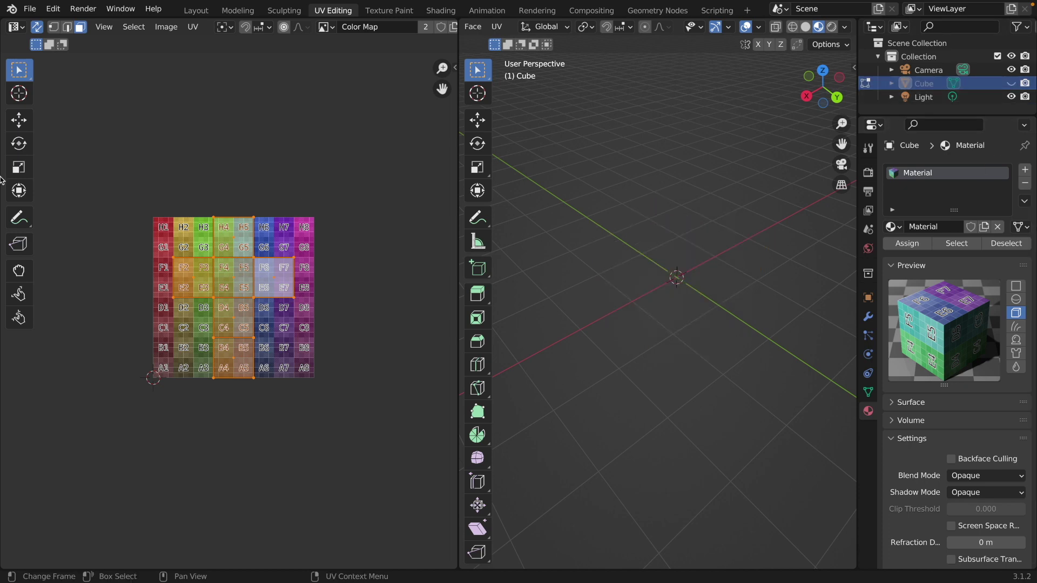
{"action": "left_click", "coordinate": [196, 10]}
{"action": "left_click", "coordinate": [30, 9]}
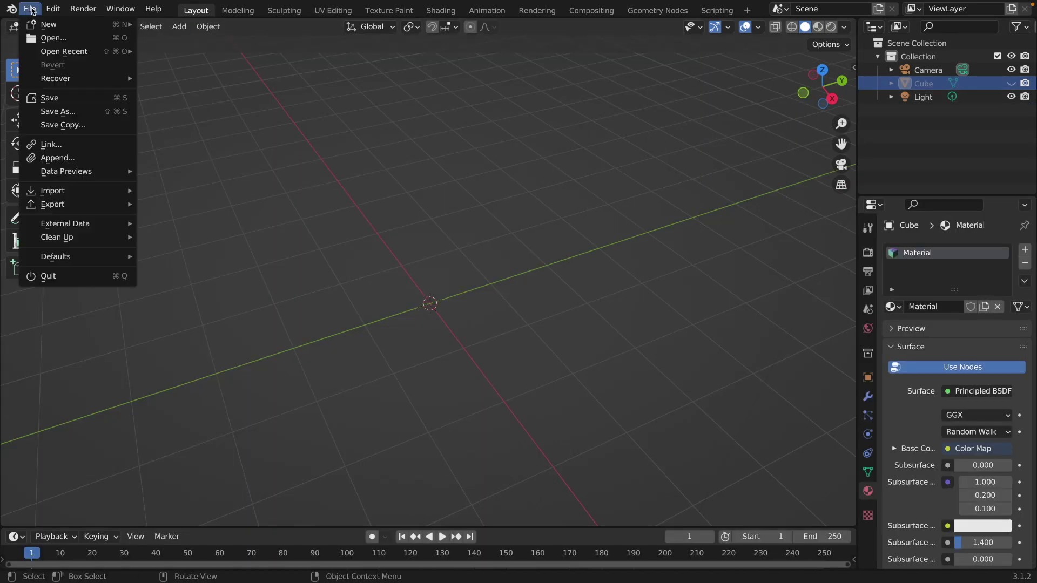
{"action": "mouse_move", "coordinate": [66, 191]}
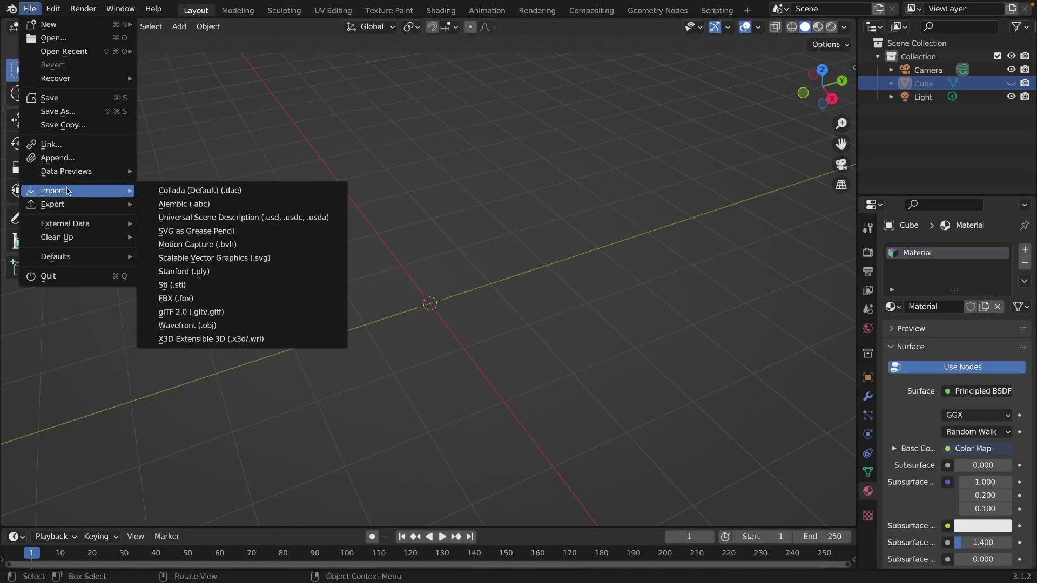
{"action": "left_click", "coordinate": [190, 298]}
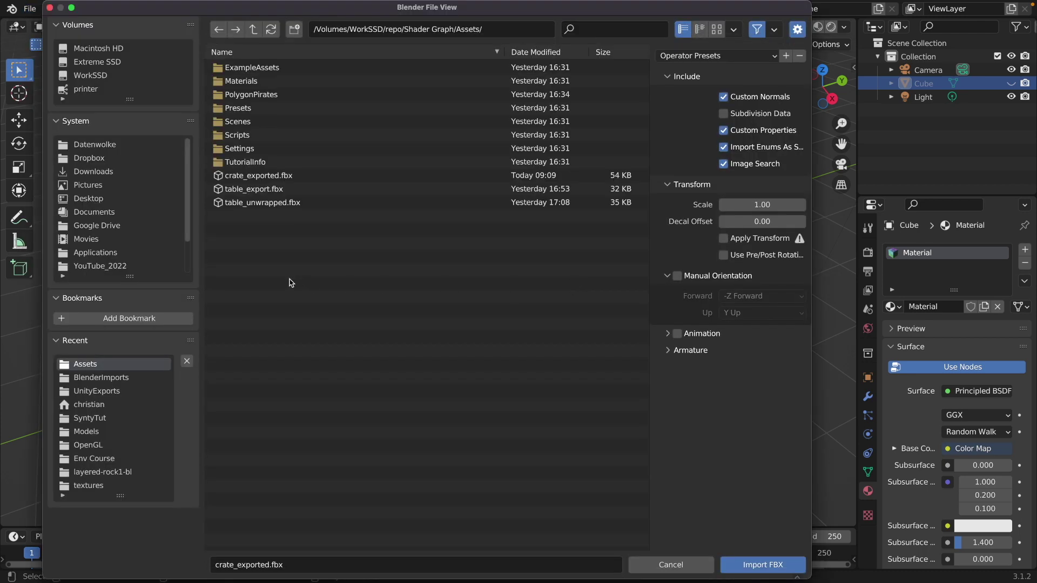
{"action": "left_click", "coordinate": [272, 180]}
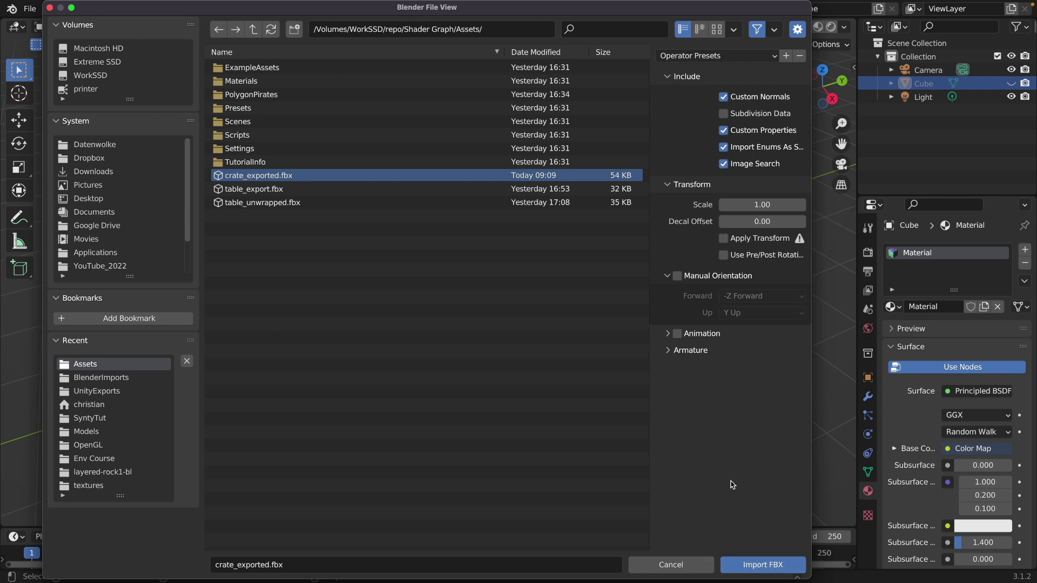
{"action": "left_click", "coordinate": [711, 55]}
{"action": "left_click", "coordinate": [697, 90]}
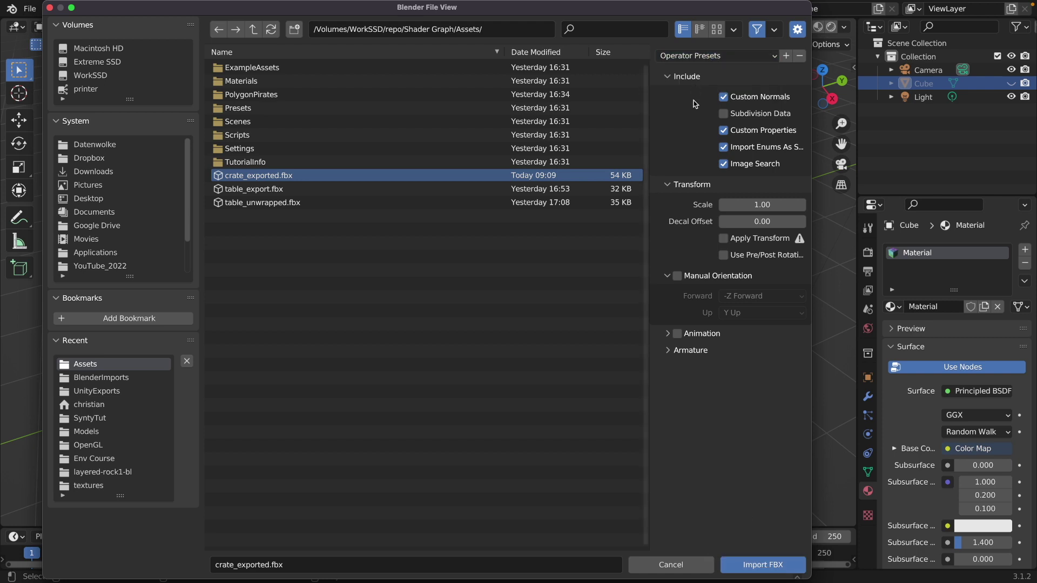
Step: Import the crate, view it in Material Preview, and set its material's Blend Mode to Opaque
{"action": "left_click", "coordinate": [761, 565]}
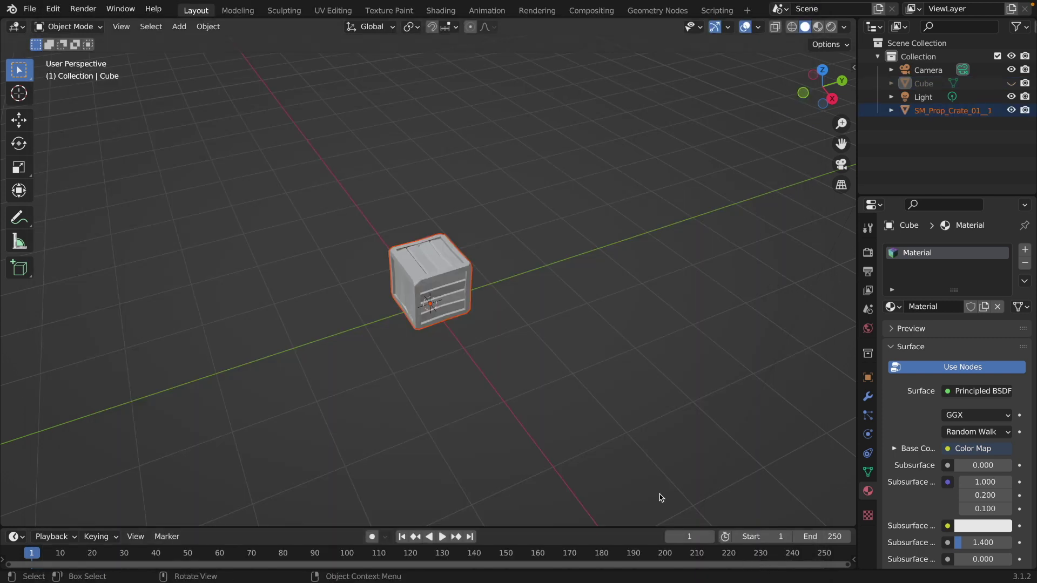
{"action": "left_click", "coordinate": [817, 26]}
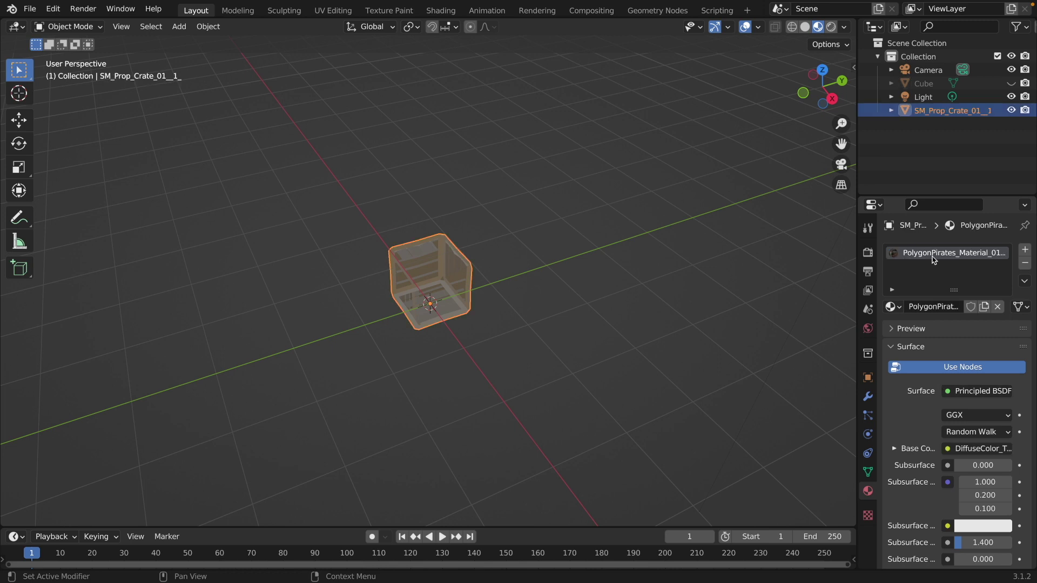
{"action": "scroll", "coordinate": [917, 401], "scroll_direction": "down", "scroll_amount": 12}
{"action": "left_click", "coordinate": [961, 384]}
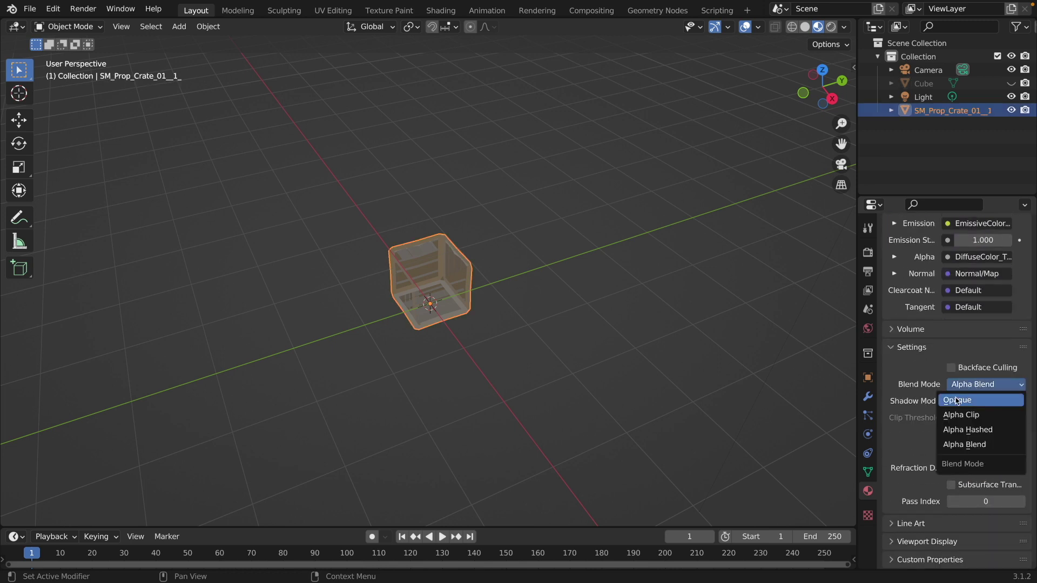
{"action": "left_click", "coordinate": [968, 401]}
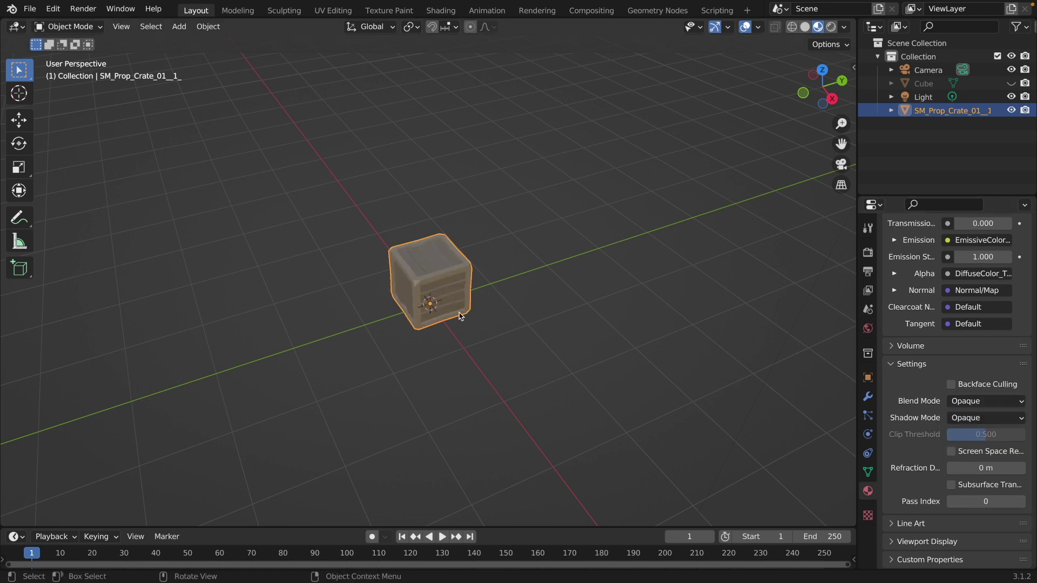
Step: Show the DiffuseColor_Texture.001 image behind the crate's UVs in UV Editing and zoom in
{"action": "left_click", "coordinate": [333, 11]}
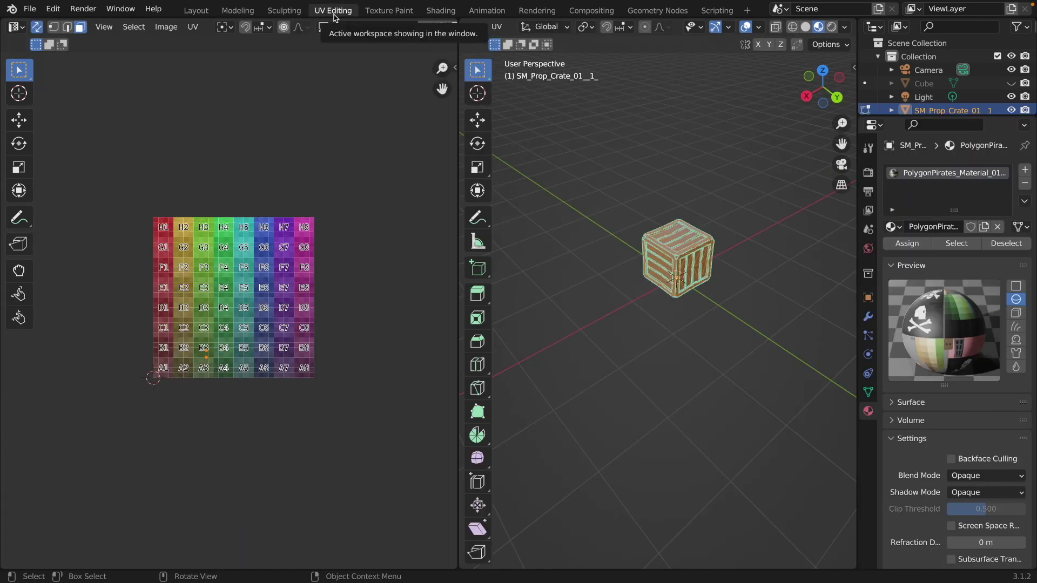
{"action": "left_click", "coordinate": [325, 27]}
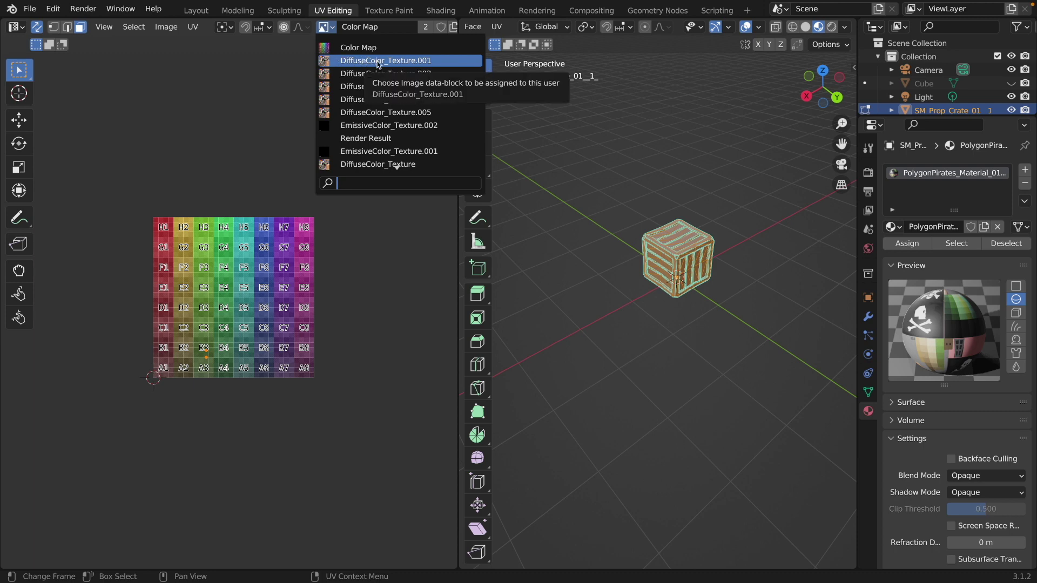
{"action": "left_click", "coordinate": [377, 60]}
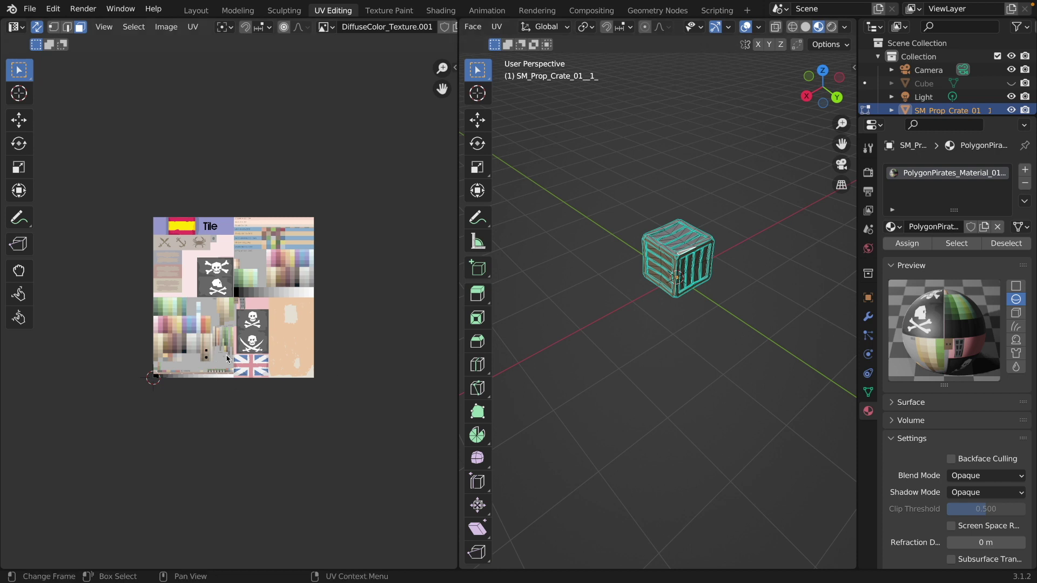
{"action": "key", "text": "KP_1"}
{"action": "scroll", "coordinate": [233, 372], "scroll_direction": "down", "scroll_amount": 5}
{"action": "scroll", "coordinate": [234, 373], "scroll_direction": "left", "scroll_amount": 5}
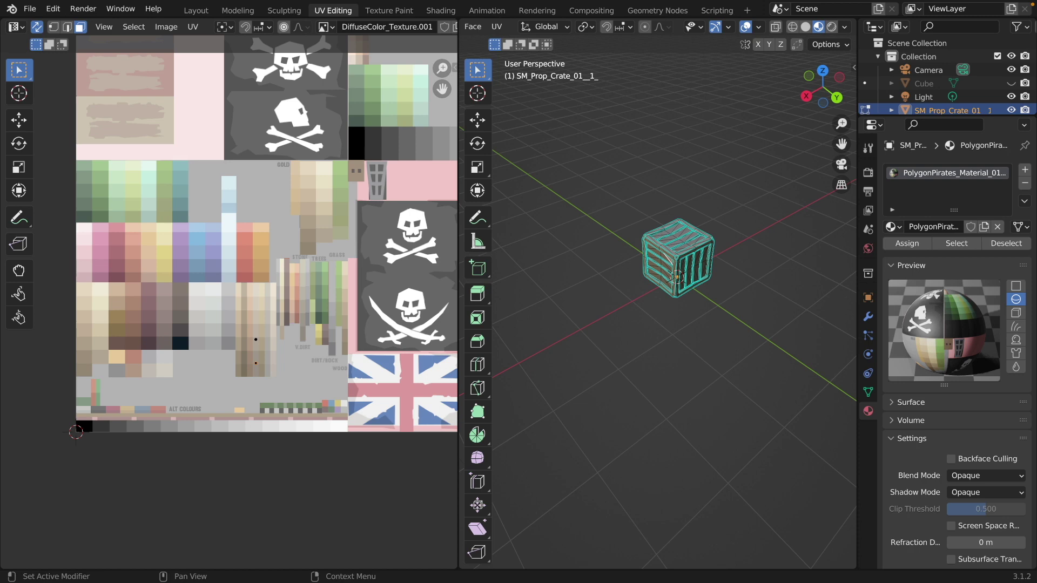
Step: Add a second UV map to the crate and name it UVSET1
{"action": "left_click", "coordinate": [869, 394]}
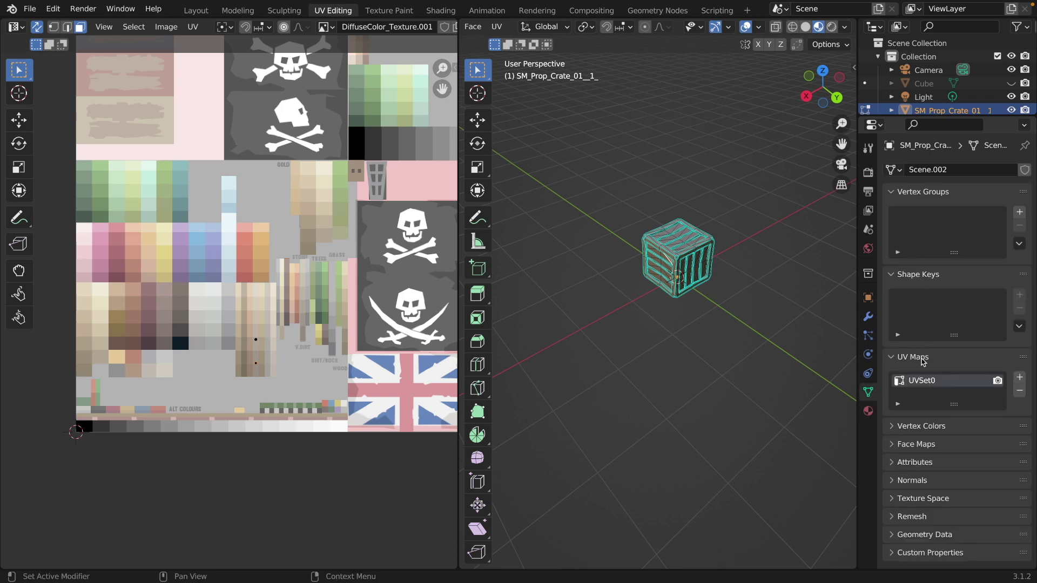
{"action": "left_click", "coordinate": [1020, 379]}
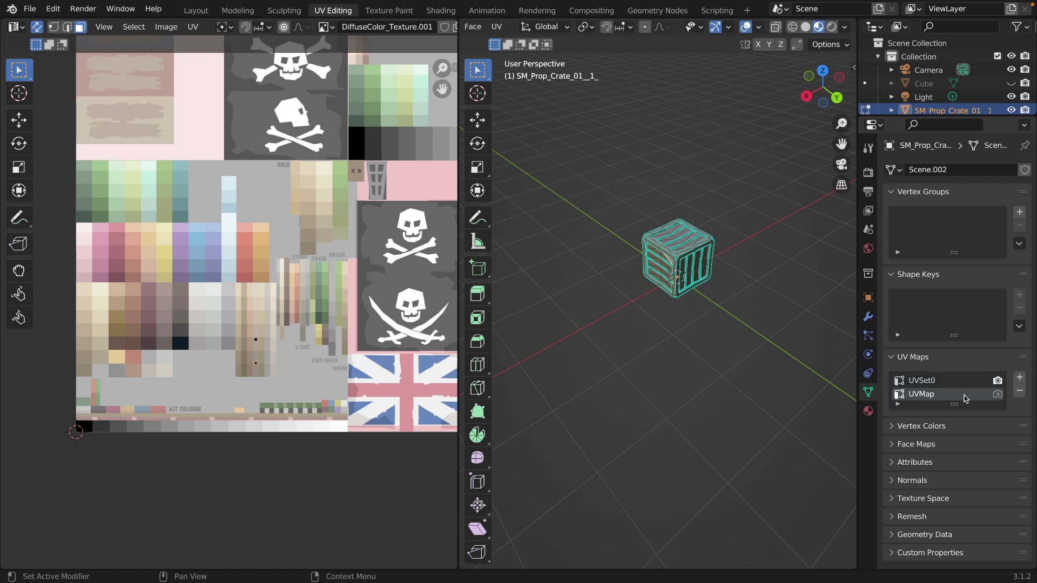
{"action": "double_click", "coordinate": [935, 394]}
{"action": "key", "text": "BackSpace"}
{"action": "type", "text": "UVSET1"}
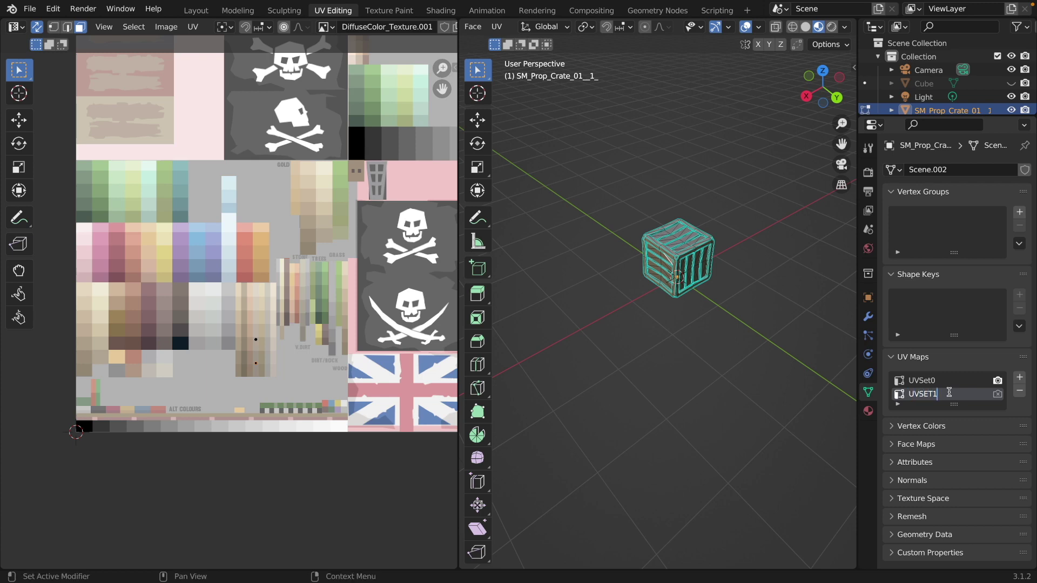
{"action": "key", "text": "Return"}
Step: Display the Color Map grid image in the UV editor
{"action": "scroll", "coordinate": [378, 81], "scroll_direction": "down", "scroll_amount": 6}
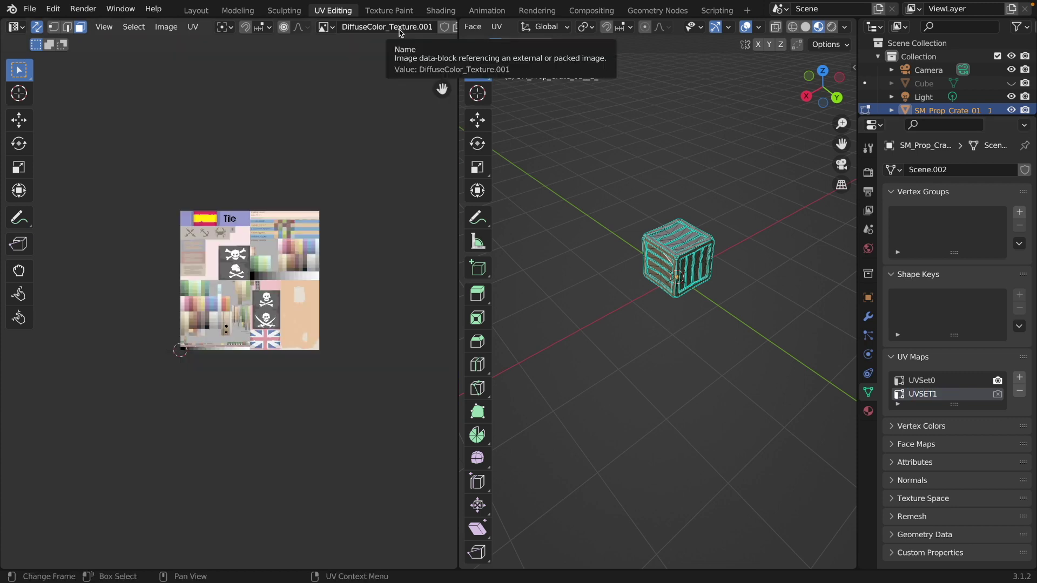
{"action": "scroll", "coordinate": [400, 33], "scroll_direction": "down", "scroll_amount": 4}
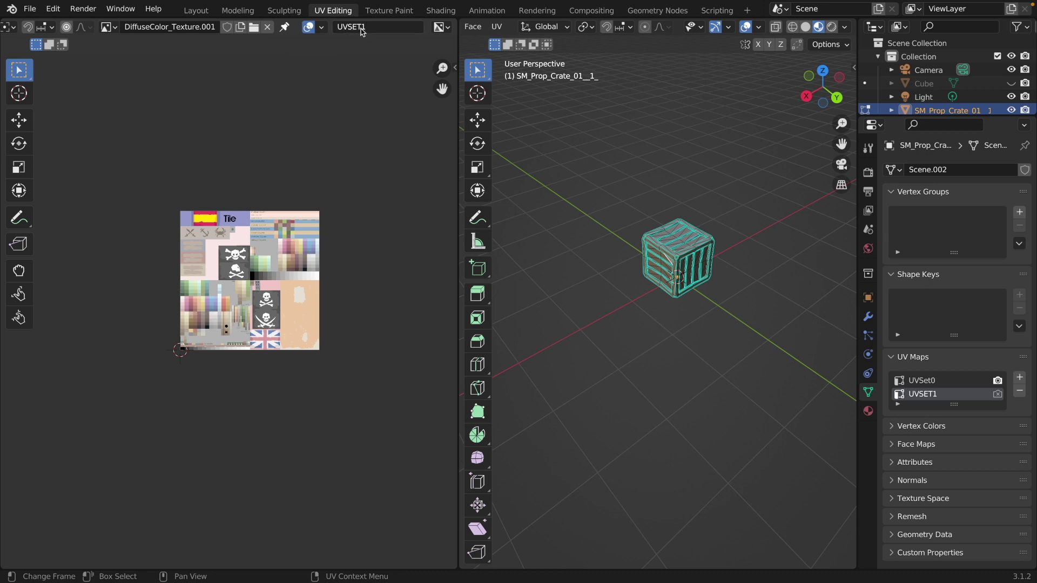
{"action": "scroll", "coordinate": [178, 27], "scroll_direction": "up", "scroll_amount": 4}
{"action": "left_click", "coordinate": [172, 26]}
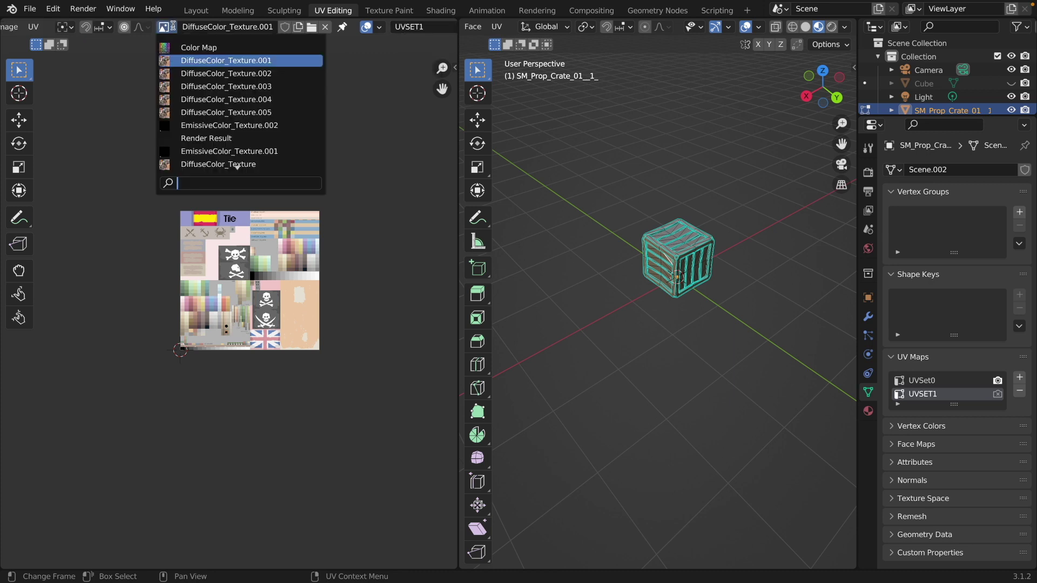
{"action": "left_click", "coordinate": [194, 48]}
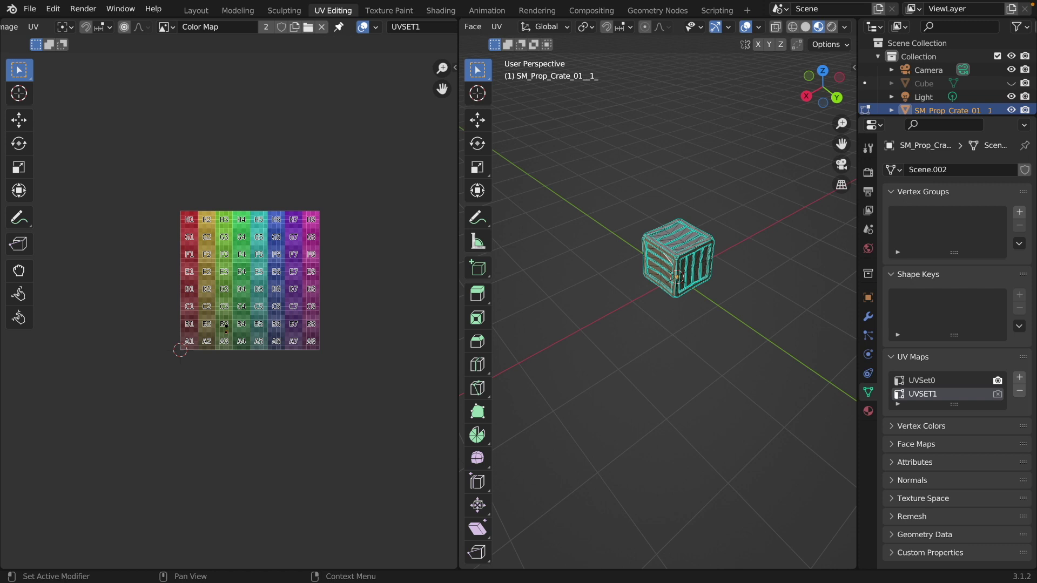
Step: Assign the shared grid-textured 'Material' to the crate and return to Edit Mode
{"action": "left_click", "coordinate": [868, 411]}
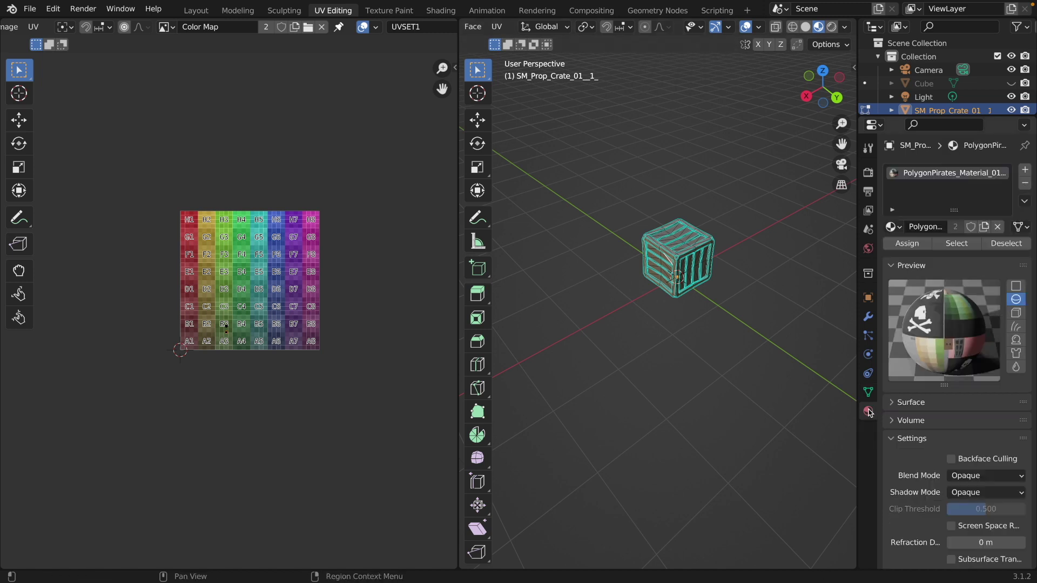
{"action": "left_click", "coordinate": [892, 227]}
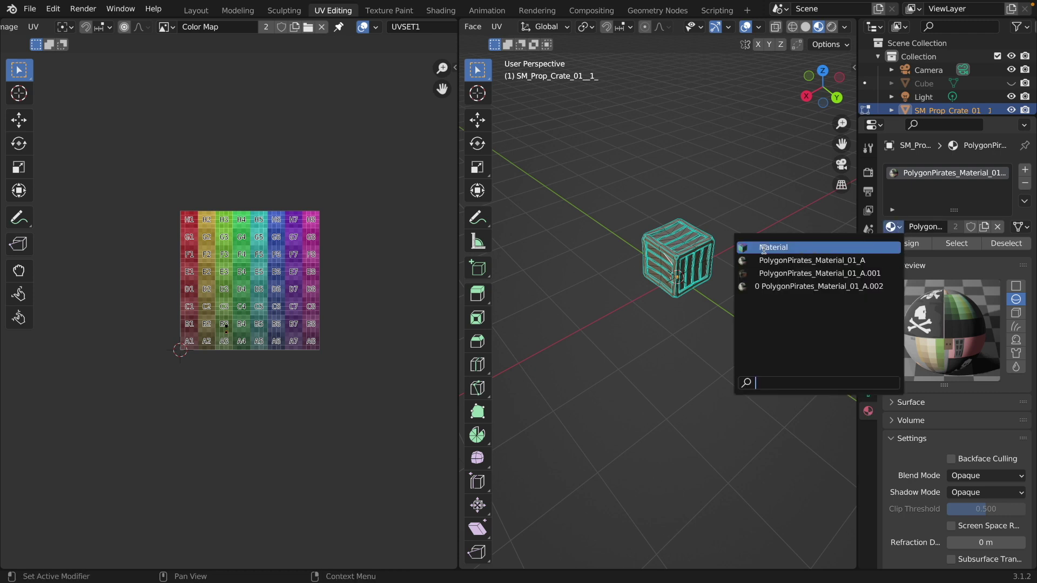
{"action": "left_click", "coordinate": [780, 247]}
{"action": "key", "text": "Tab"}
{"action": "scroll", "coordinate": [772, 287], "scroll_direction": "up", "scroll_amount": 5}
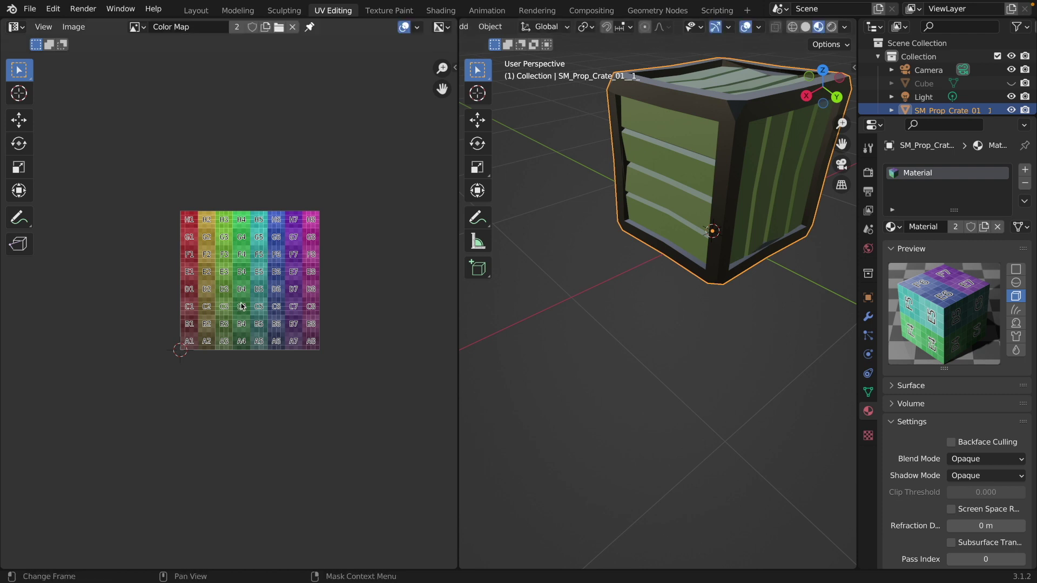
{"action": "key", "text": "Tab"}
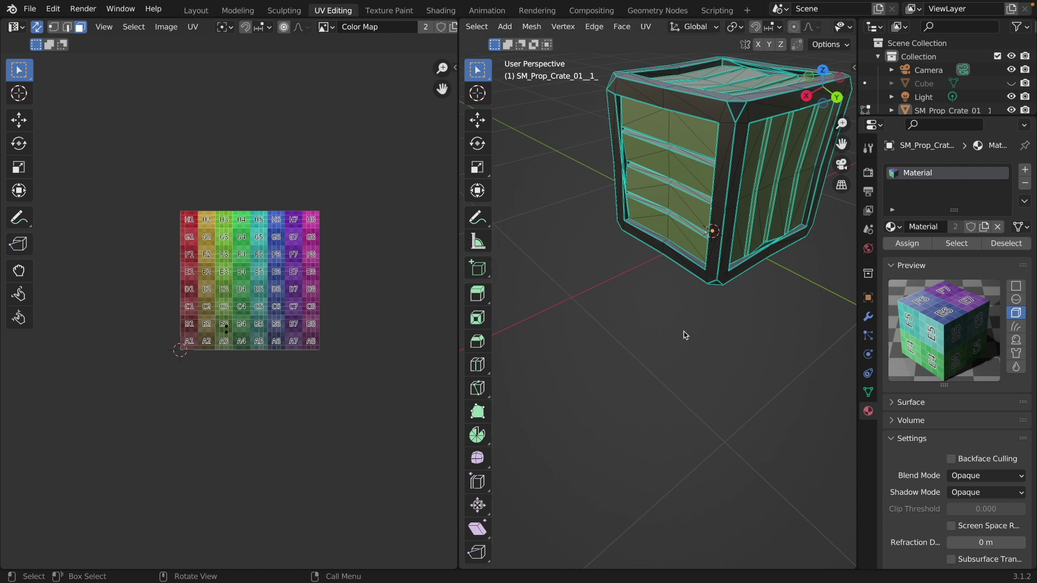
Step: Select a crate face and try a Smart UV Project unwrap
{"action": "left_click", "coordinate": [738, 210]}
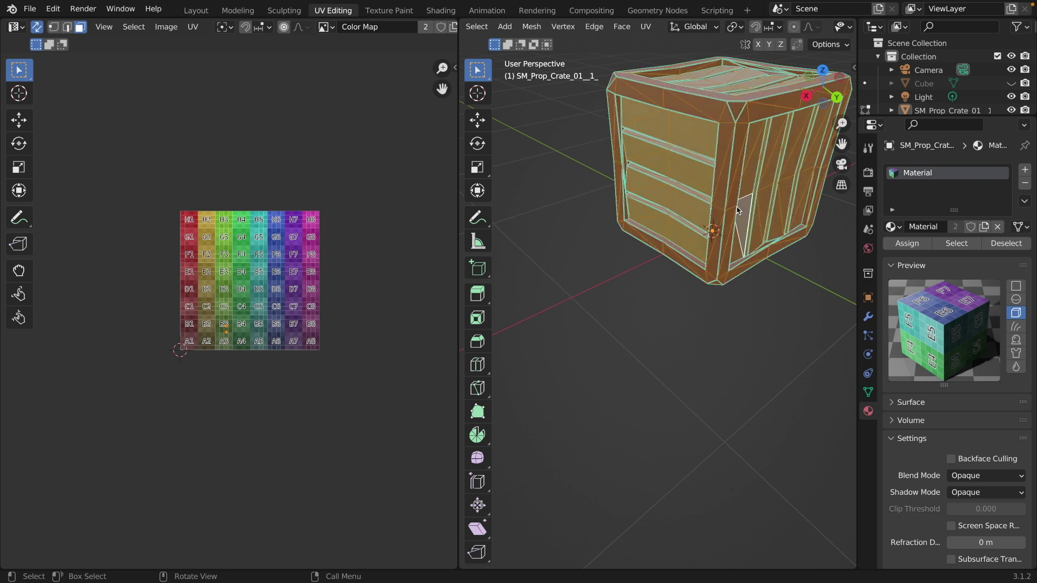
{"action": "left_click", "coordinate": [648, 30]}
{"action": "key", "text": "u"}
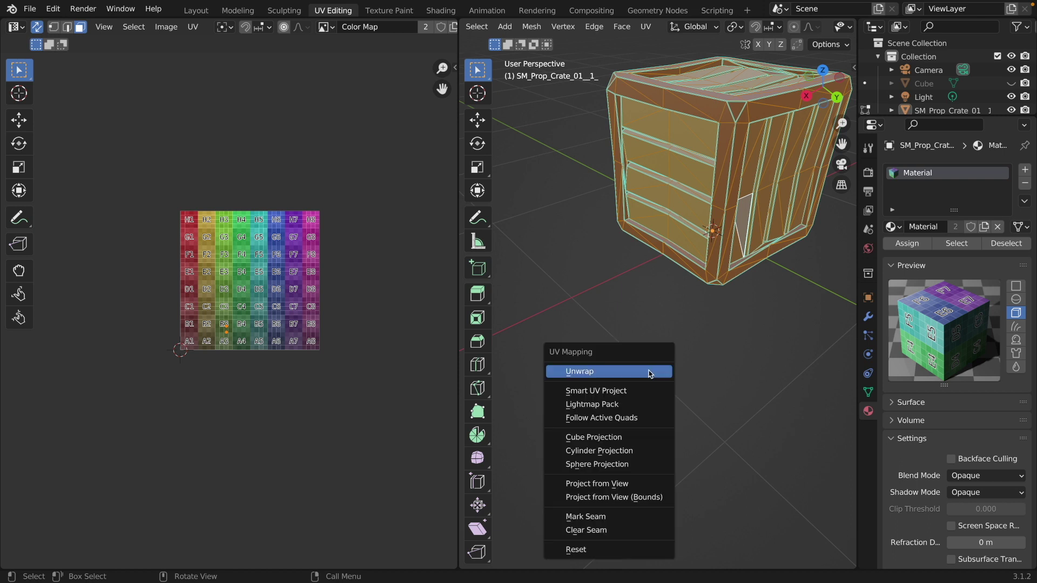
{"action": "left_click", "coordinate": [629, 394]}
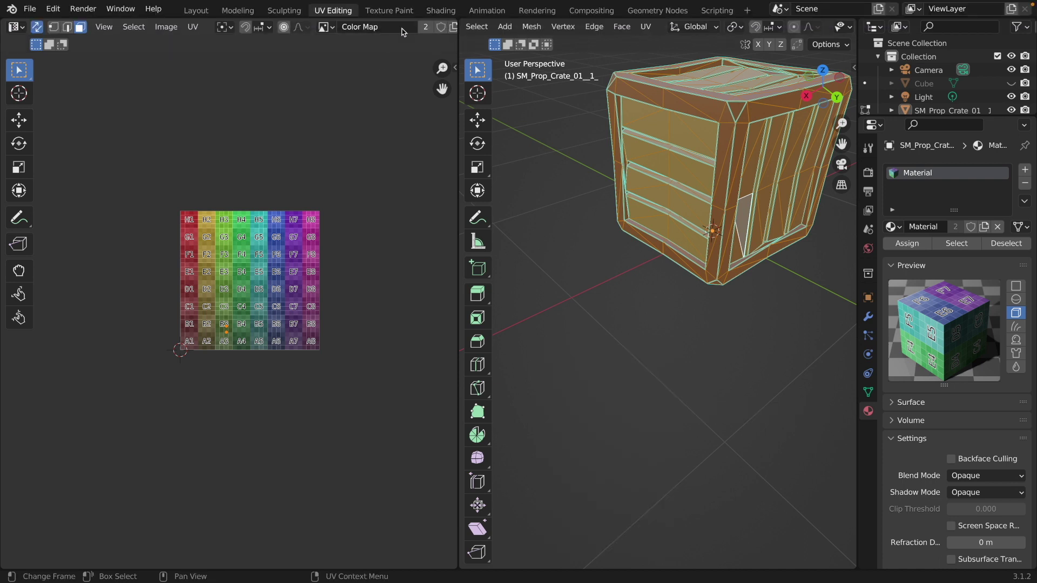
{"action": "scroll", "coordinate": [402, 29], "scroll_direction": "down", "scroll_amount": 3}
{"action": "scroll", "coordinate": [349, 36], "scroll_direction": "down", "scroll_amount": 2, "text": "ctrl"}
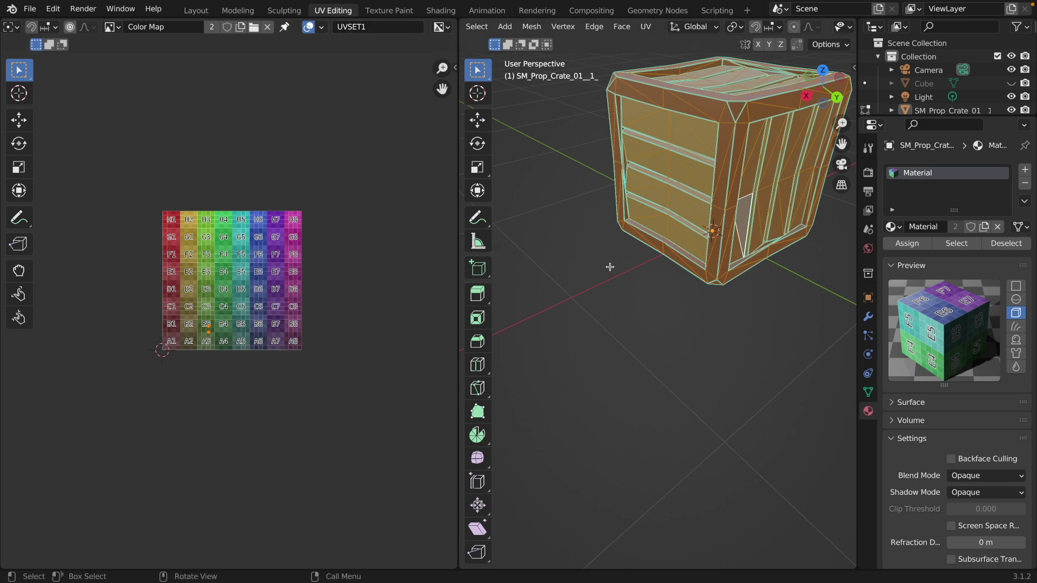
Step: Rerun Smart UV Project with Angle Limit 30, then deselect everything
{"action": "key", "text": "u"}
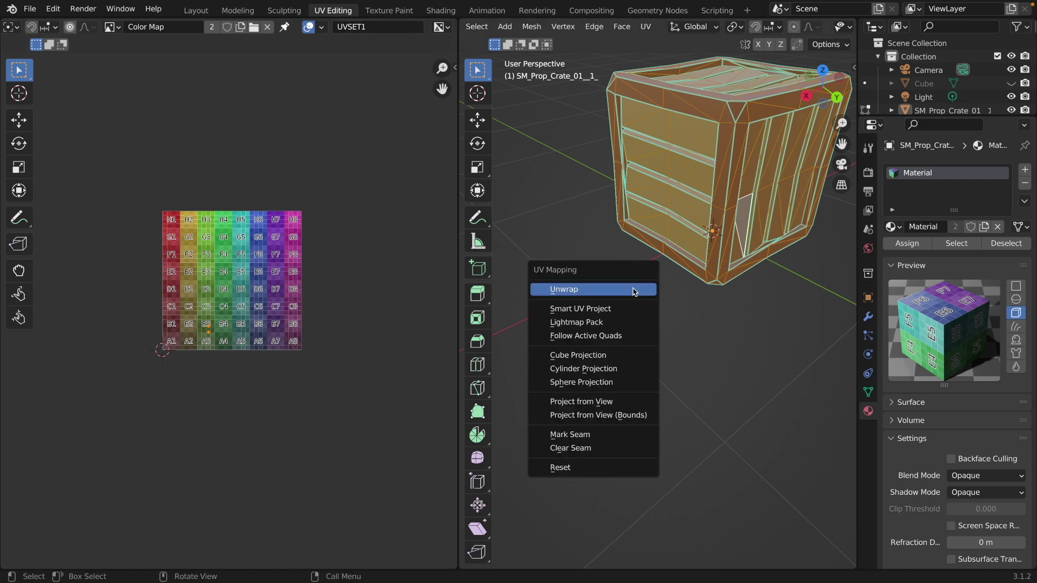
{"action": "left_click", "coordinate": [620, 305]}
{"action": "double_click", "coordinate": [608, 333]}
{"action": "type", "text": "30"}
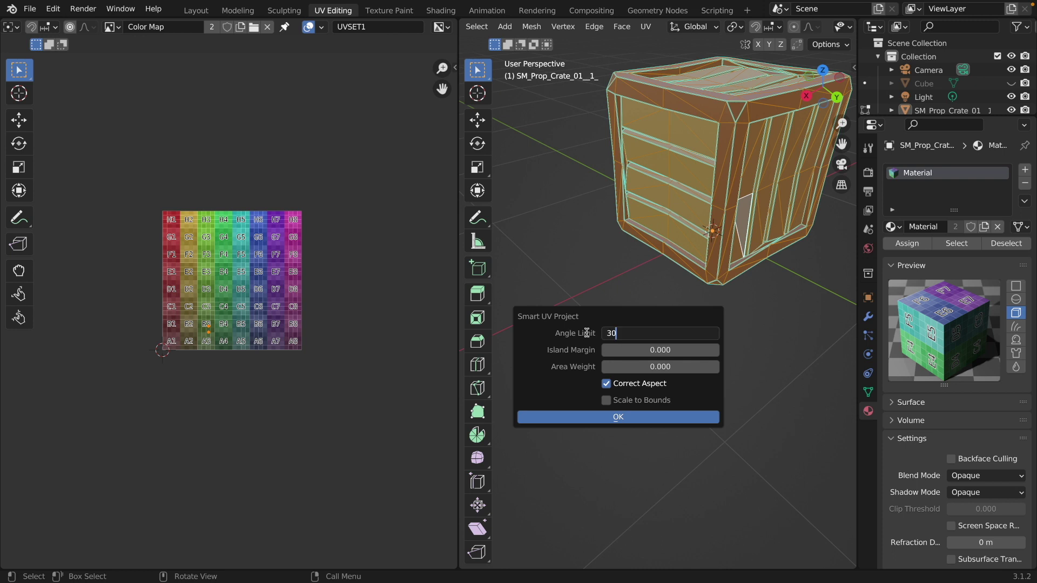
{"action": "left_click", "coordinate": [622, 417]}
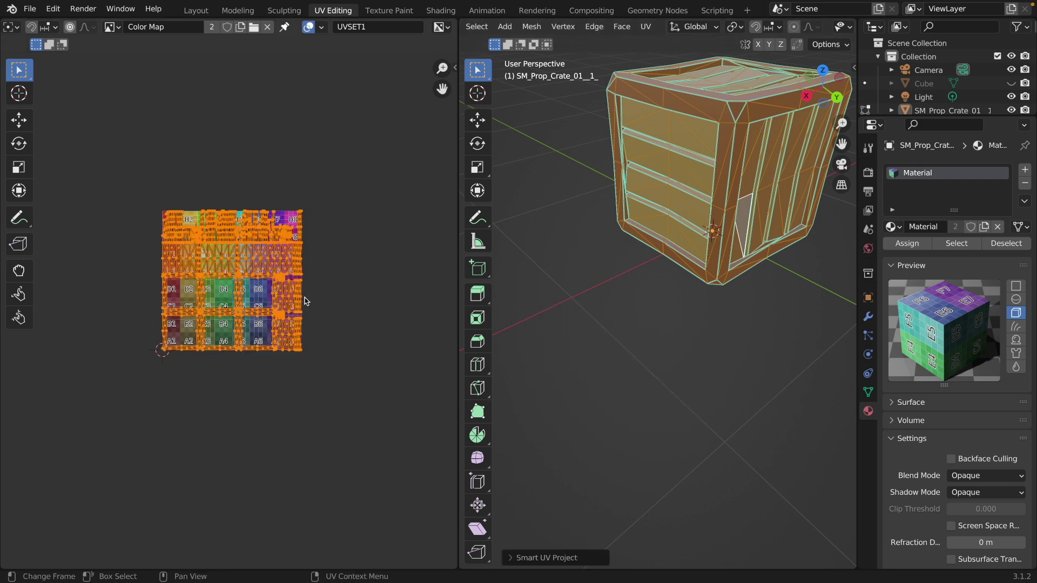
{"action": "key", "text": "alt+a"}
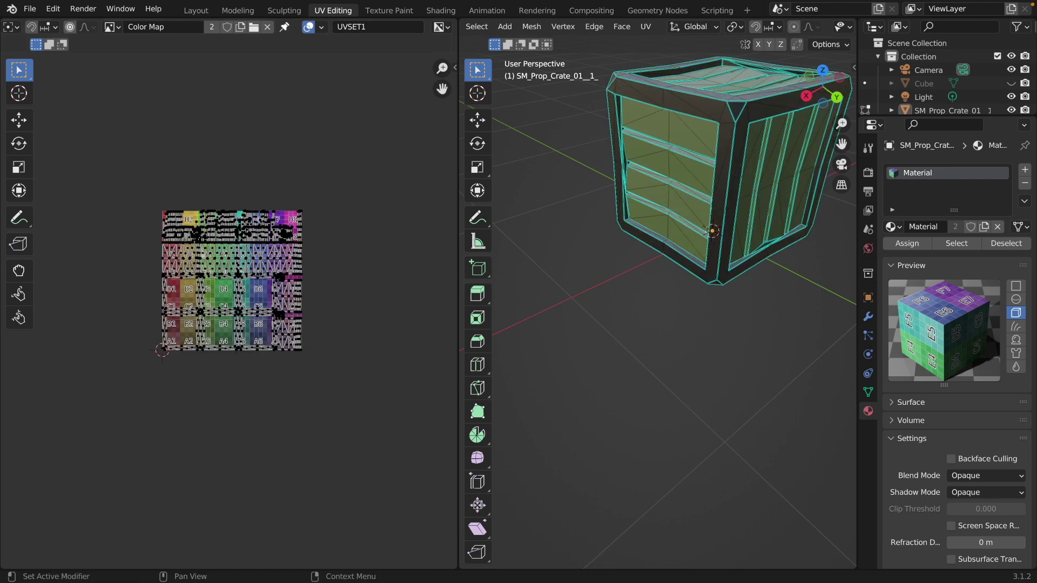
Step: Set UVSET1 as the crate's active render UV map and inspect the grid mapping
{"action": "left_click", "coordinate": [868, 393]}
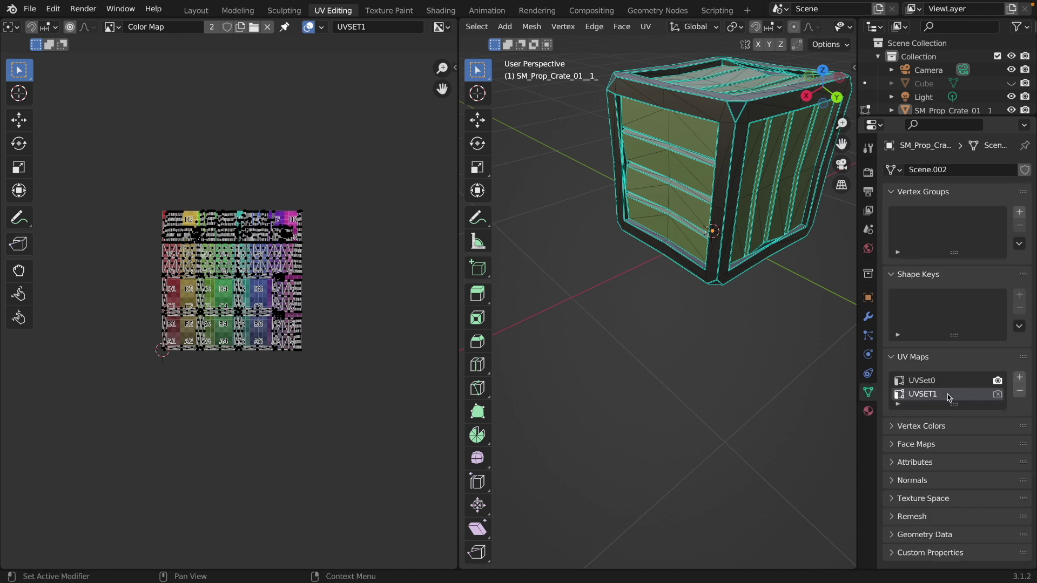
{"action": "left_click", "coordinate": [997, 395]}
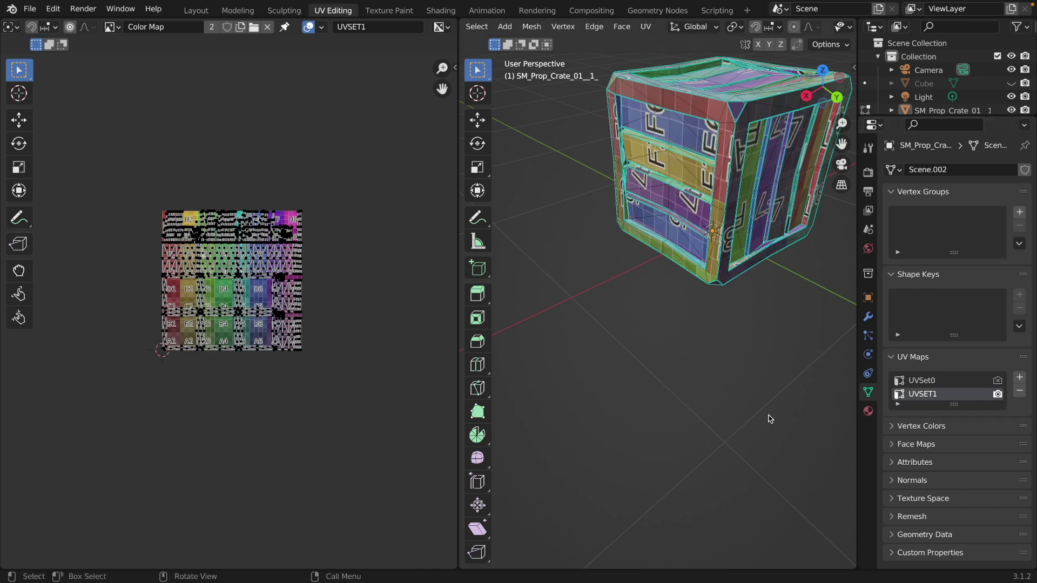
{"action": "middle_click_drag", "start_coordinate": [708, 311], "coordinate": [759, 211]}
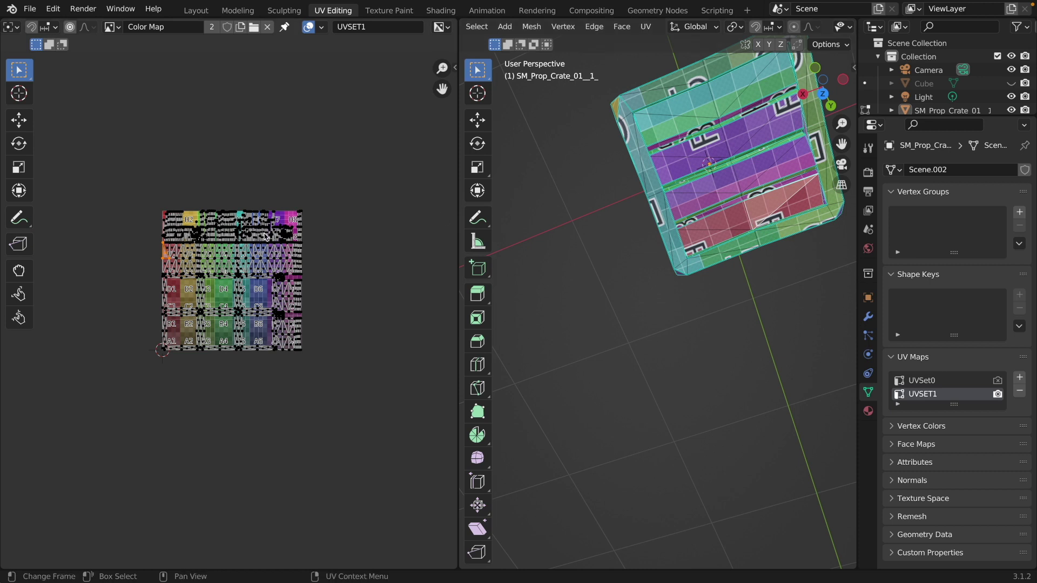
{"action": "left_click", "coordinate": [210, 276], "text": "shift"}
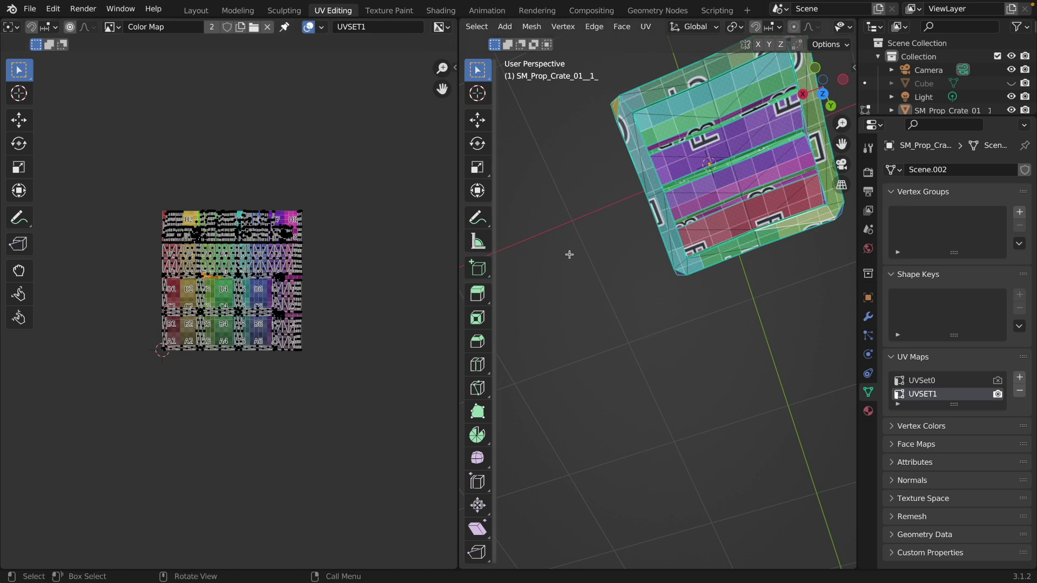
{"action": "left_click", "coordinate": [810, 204]}
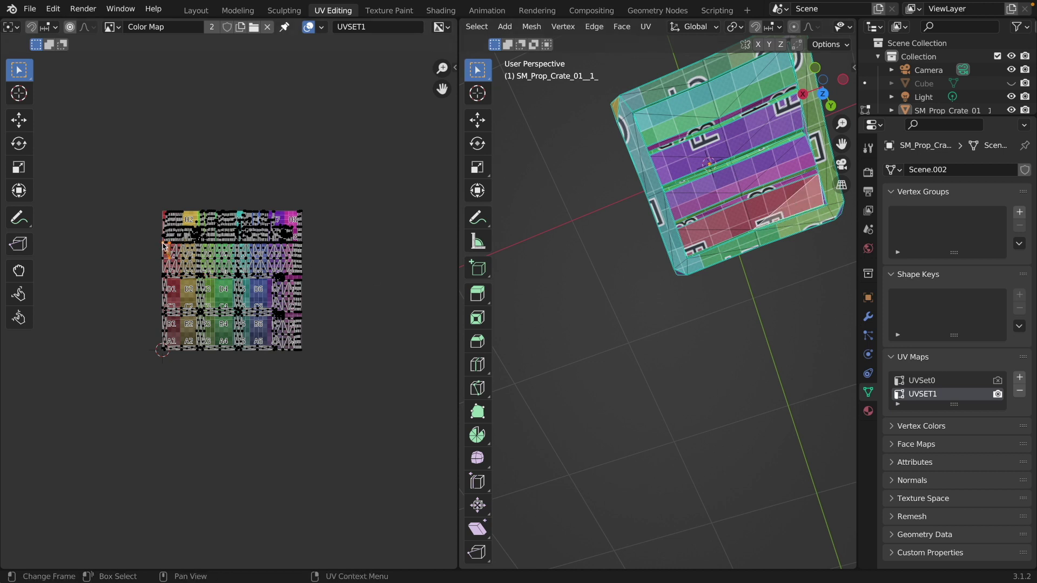
{"action": "middle_click_drag", "start_coordinate": [751, 124], "coordinate": [769, 85]}
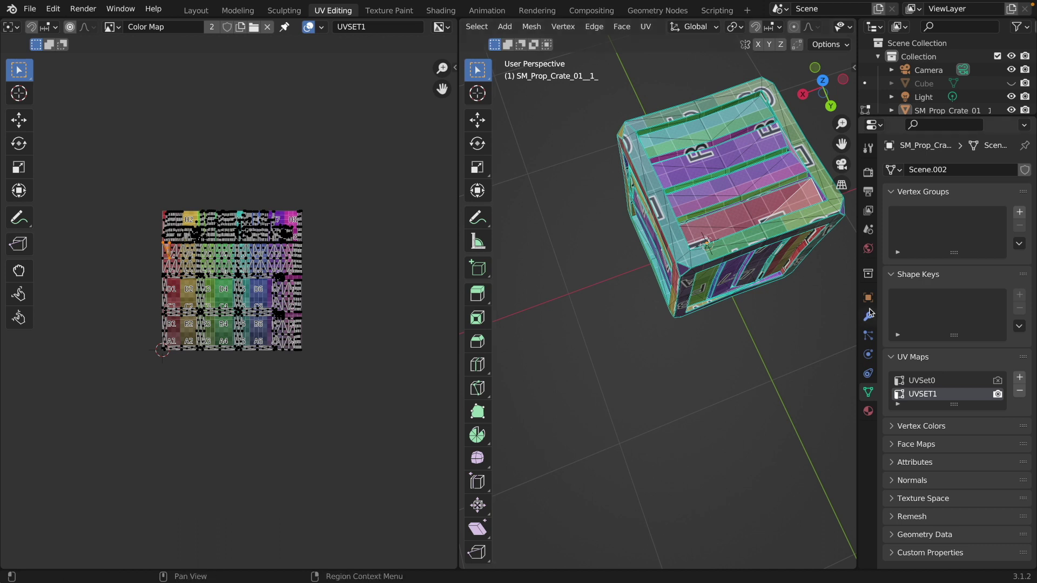
Step: Select the entire crate mesh, run a standard UV Unwrap, then deselect it
{"action": "key", "text": "a"}
{"action": "left_click", "coordinate": [645, 27]}
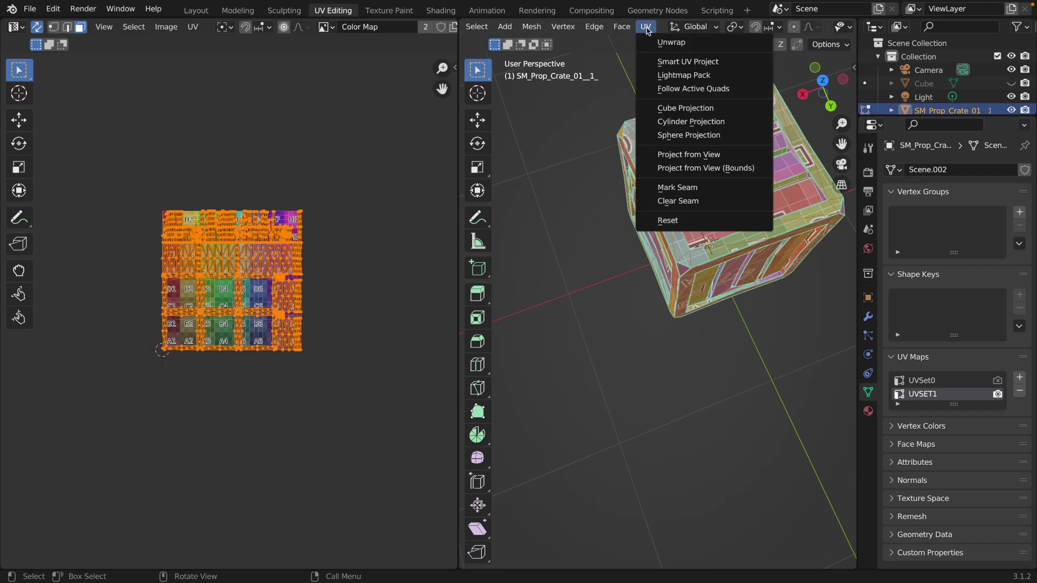
{"action": "left_click", "coordinate": [704, 43]}
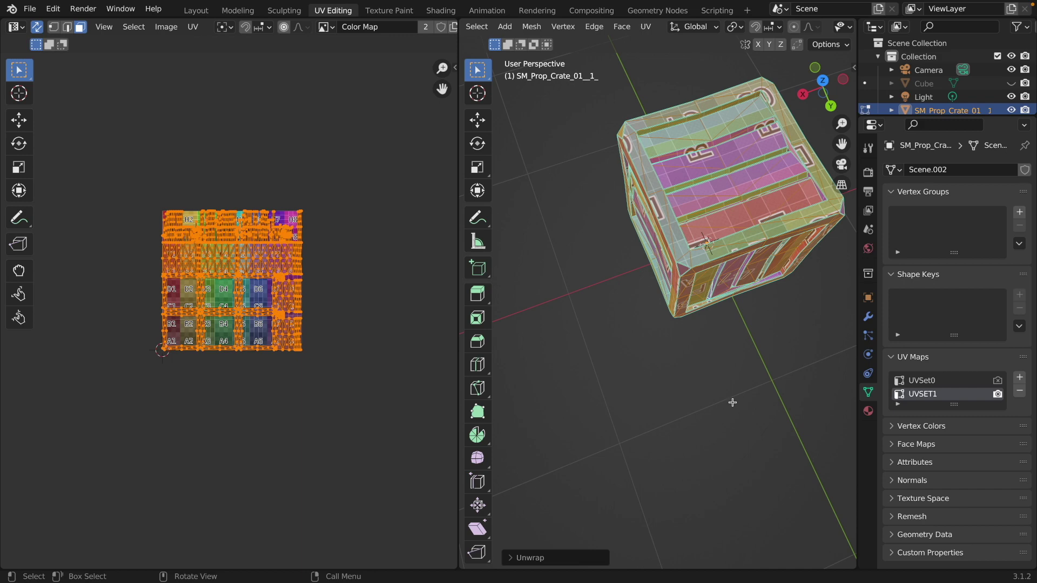
{"action": "left_click", "coordinate": [724, 371]}
{"action": "scroll", "coordinate": [806, 29], "scroll_direction": "down", "scroll_amount": 5}
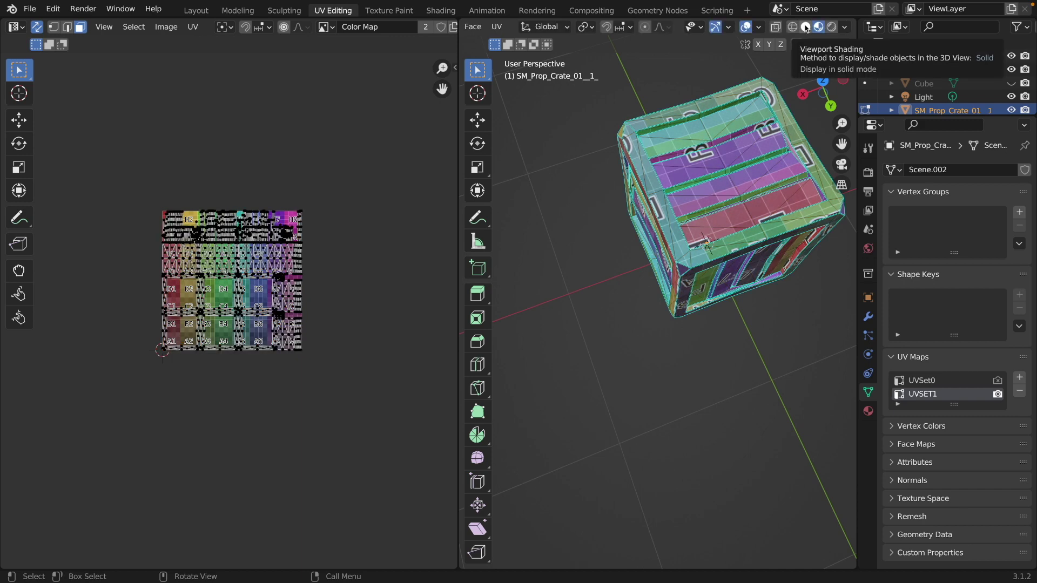
Step: Switch to Solid shading and edge select, then mark a first crate edge as a seam
{"action": "left_click", "coordinate": [806, 28]}
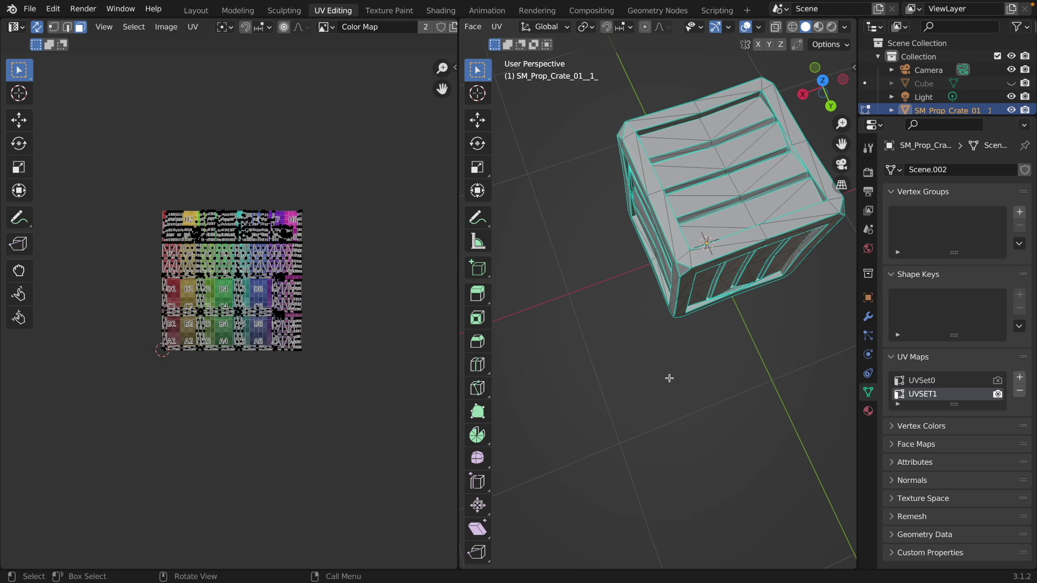
{"action": "key", "text": "2"}
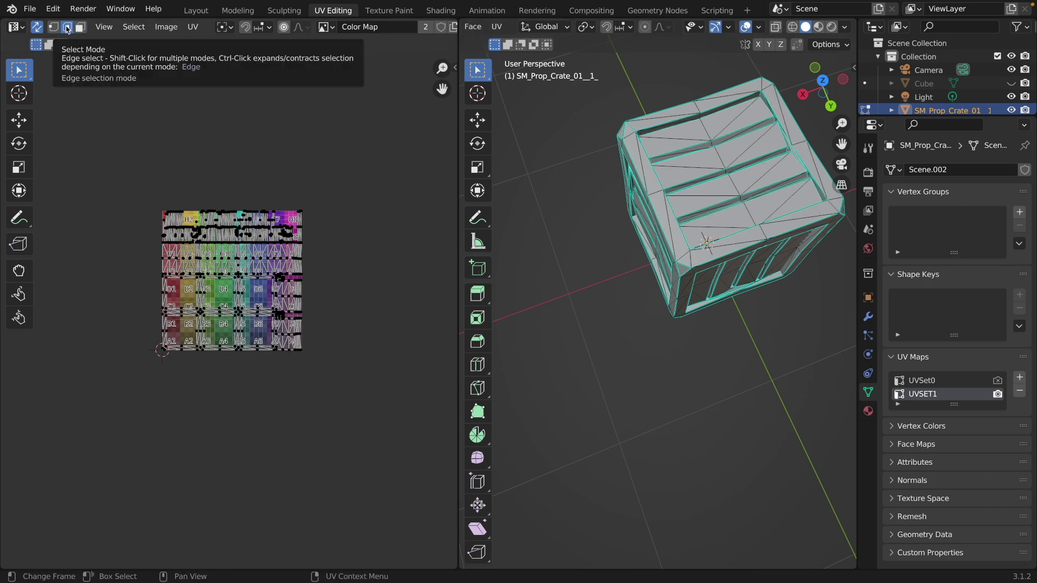
{"action": "middle_click_drag", "start_coordinate": [615, 212], "coordinate": [719, 250]}
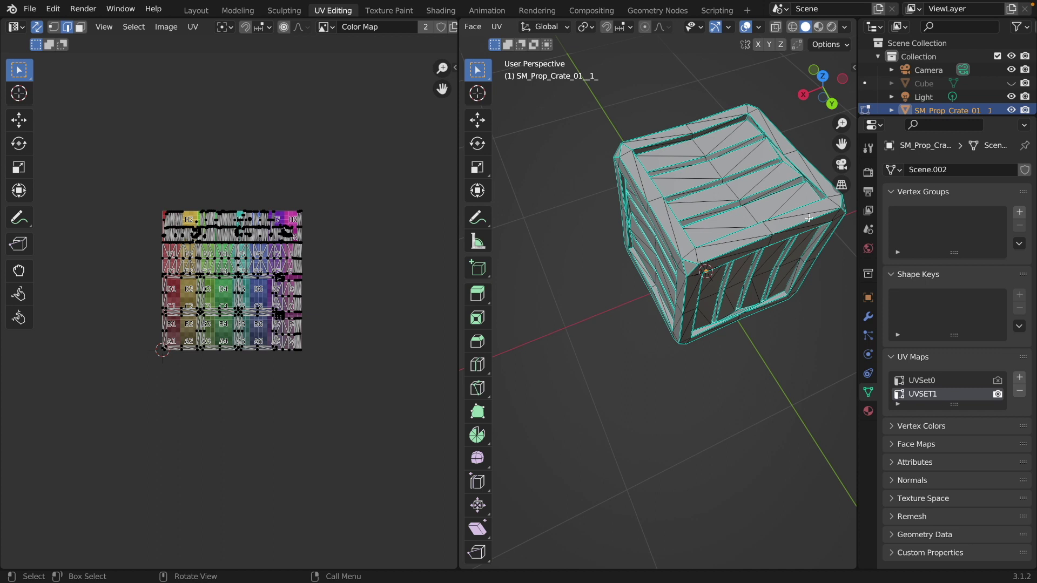
{"action": "left_click", "coordinate": [727, 252]}
{"action": "key", "text": "u"}
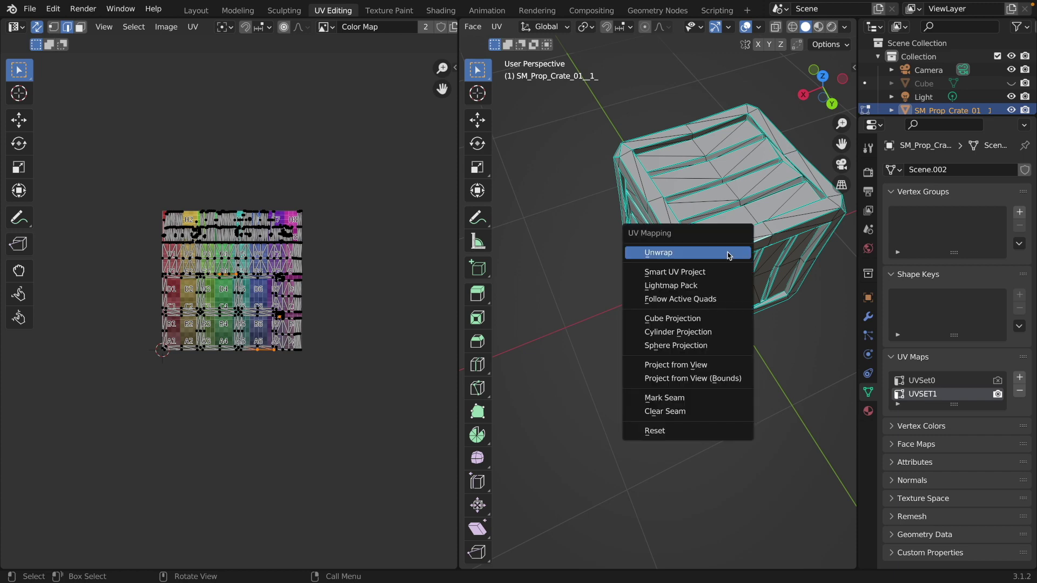
{"action": "left_click", "coordinate": [682, 400]}
Step: Mark a second top border edge as a seam and select another edge
{"action": "middle_click_drag", "start_coordinate": [683, 400], "coordinate": [777, 275]}
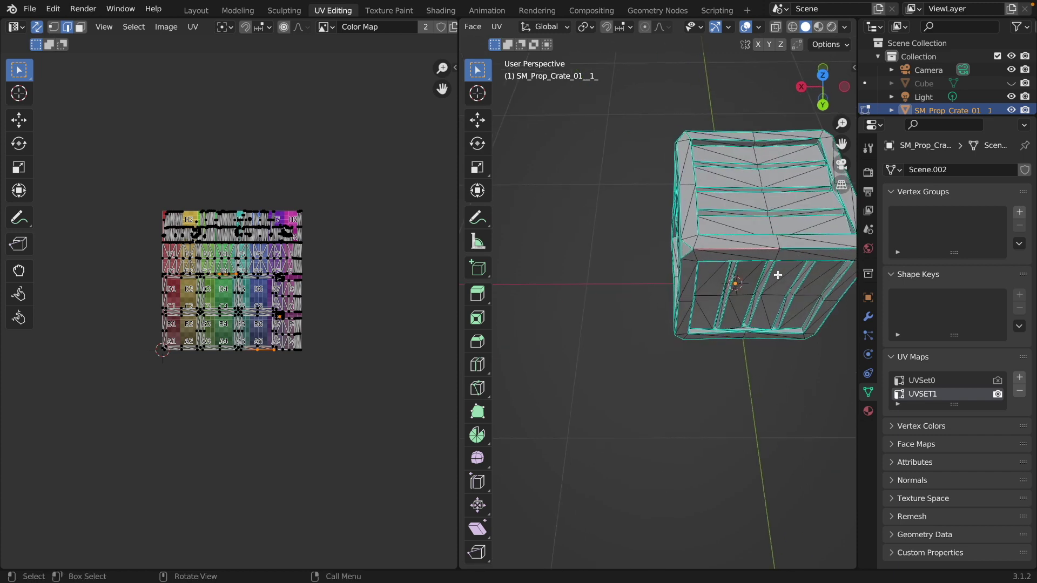
{"action": "scroll", "coordinate": [777, 276], "scroll_direction": "up", "scroll_amount": 2}
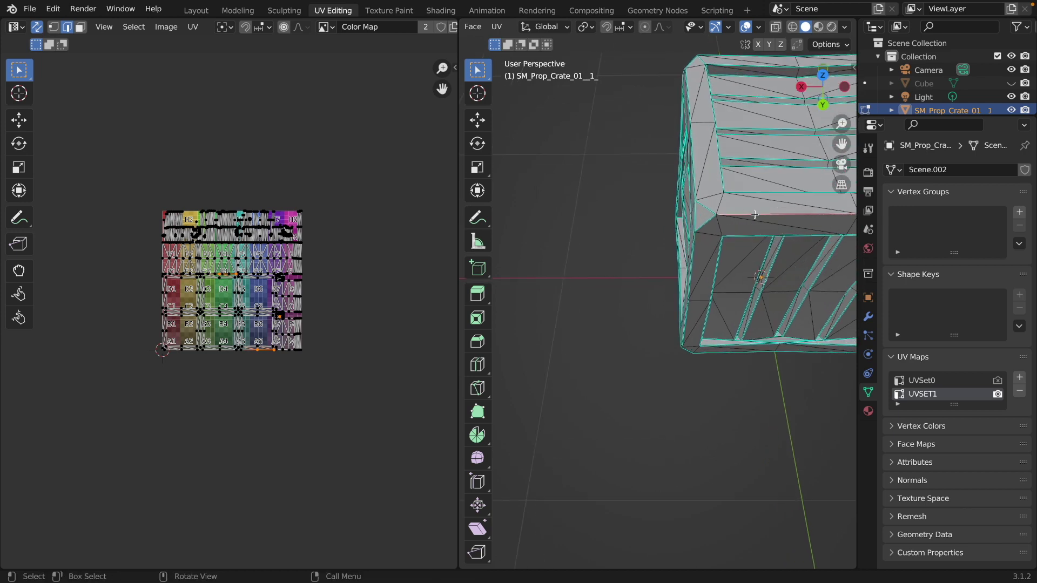
{"action": "key", "text": "KP_Decimal"}
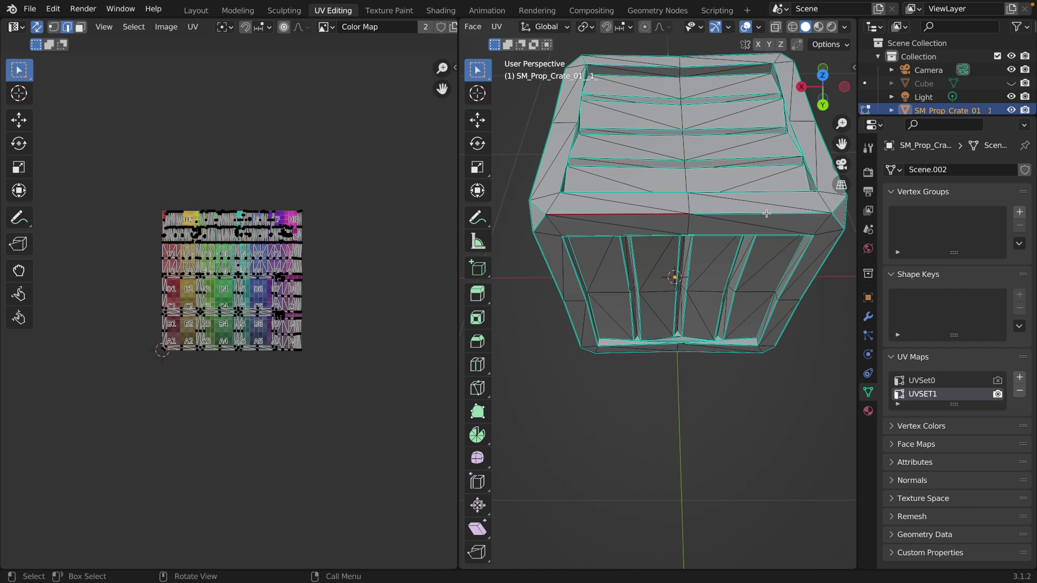
{"action": "left_click", "coordinate": [809, 214]}
{"action": "middle_click_drag", "start_coordinate": [809, 214], "coordinate": [695, 329]}
{"action": "key", "text": "u"}
{"action": "left_click", "coordinate": [535, 338]}
{"action": "middle_click_drag", "start_coordinate": [534, 338], "coordinate": [741, 304]}
{"action": "left_click", "coordinate": [734, 372]}
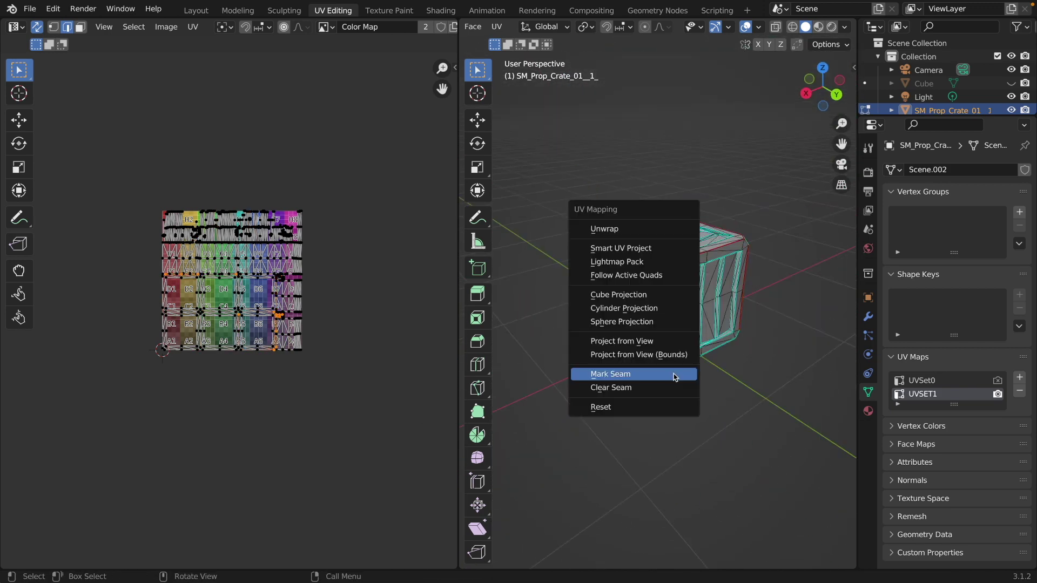
{"action": "middle_click_drag", "start_coordinate": [734, 372], "coordinate": [694, 347]}
Step: Select the whole crate and unwrap it along the marked seams
{"action": "left_click", "coordinate": [694, 347], "text": "alt"}
{"action": "scroll", "coordinate": [695, 347], "scroll_direction": "up", "scroll_amount": 5}
{"action": "middle_click_drag", "start_coordinate": [815, 331], "coordinate": [716, 245]}
{"action": "scroll", "coordinate": [733, 245], "scroll_direction": "down", "scroll_amount": 8}
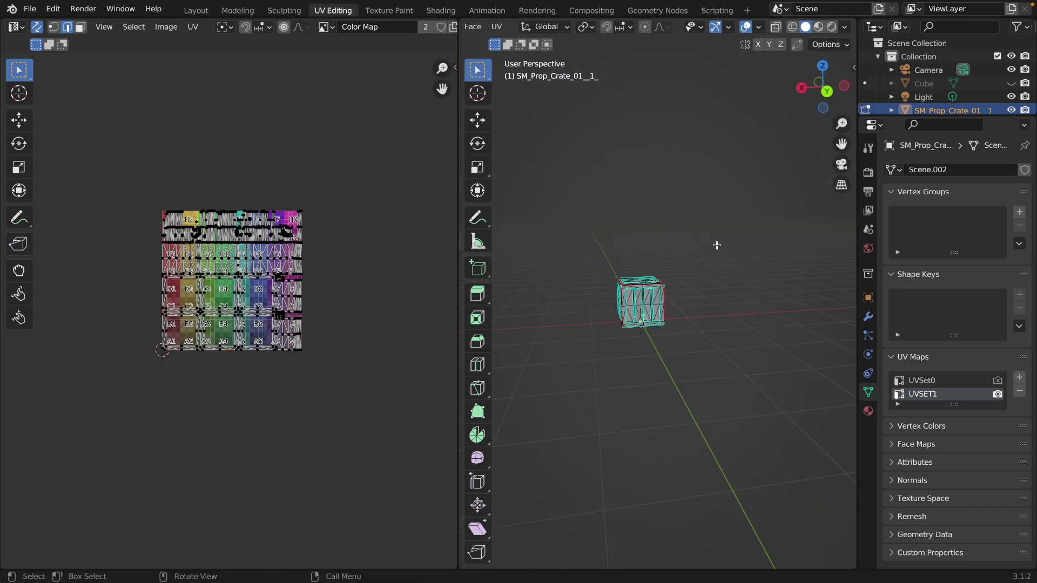
{"action": "key", "text": "a"}
{"action": "key", "text": "u"}
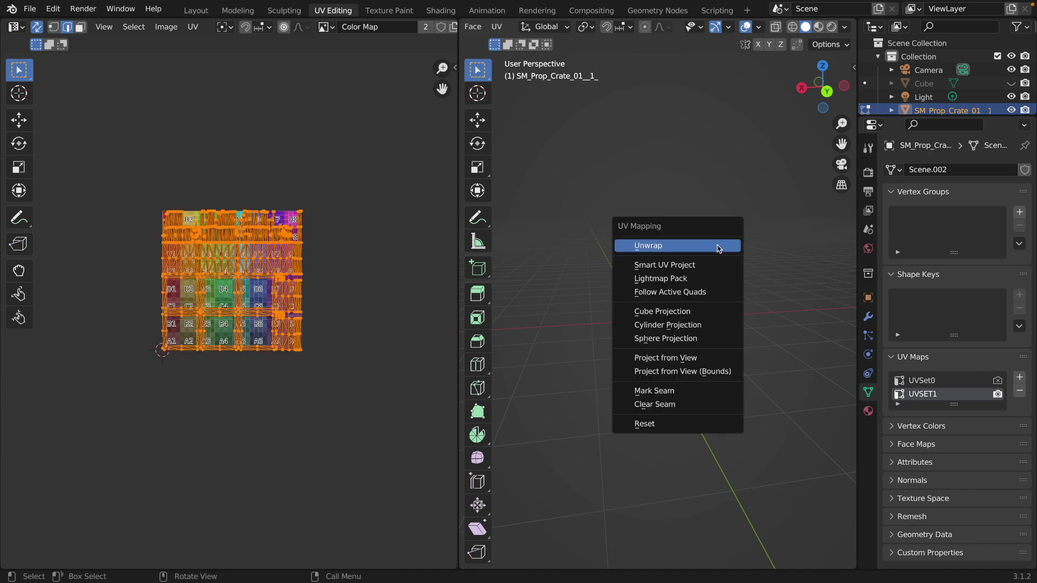
{"action": "left_click", "coordinate": [717, 246]}
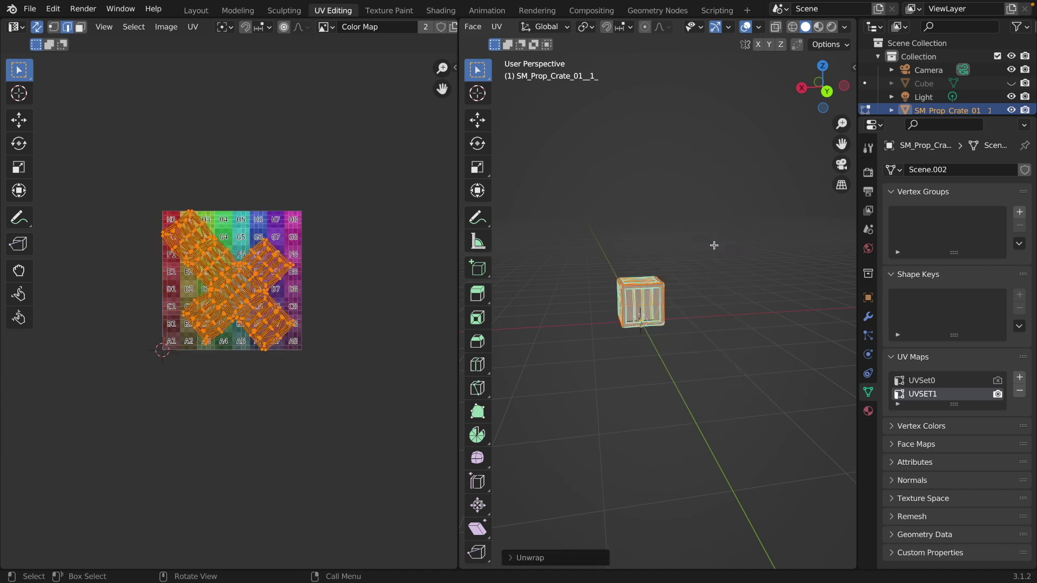
Step: Rotate, scale down and move the cross-shaped UV islands to fit the grid
{"action": "left_click", "coordinate": [261, 394]}
{"action": "key", "text": "a"}
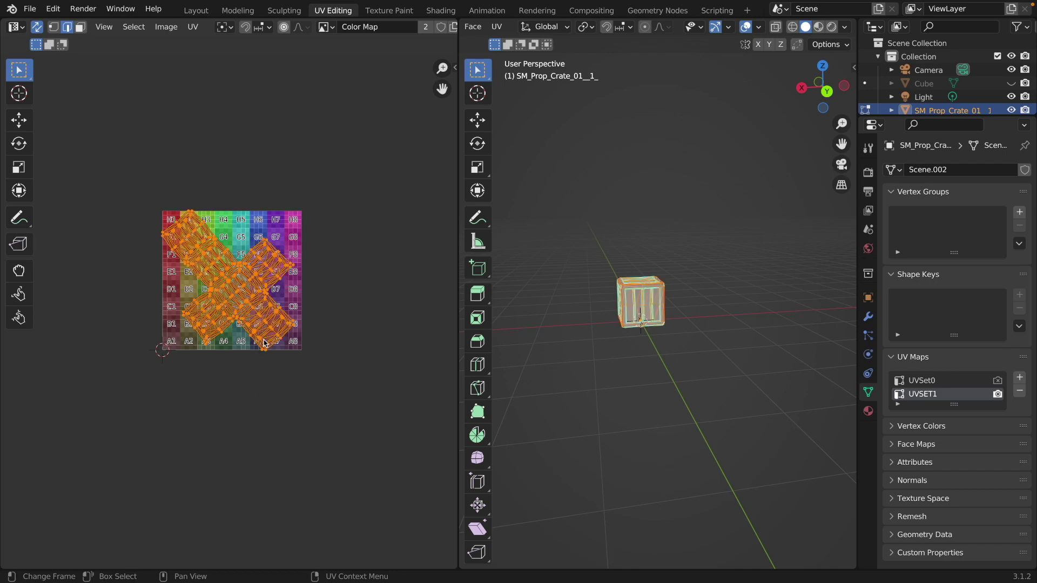
{"action": "key", "text": "r"}
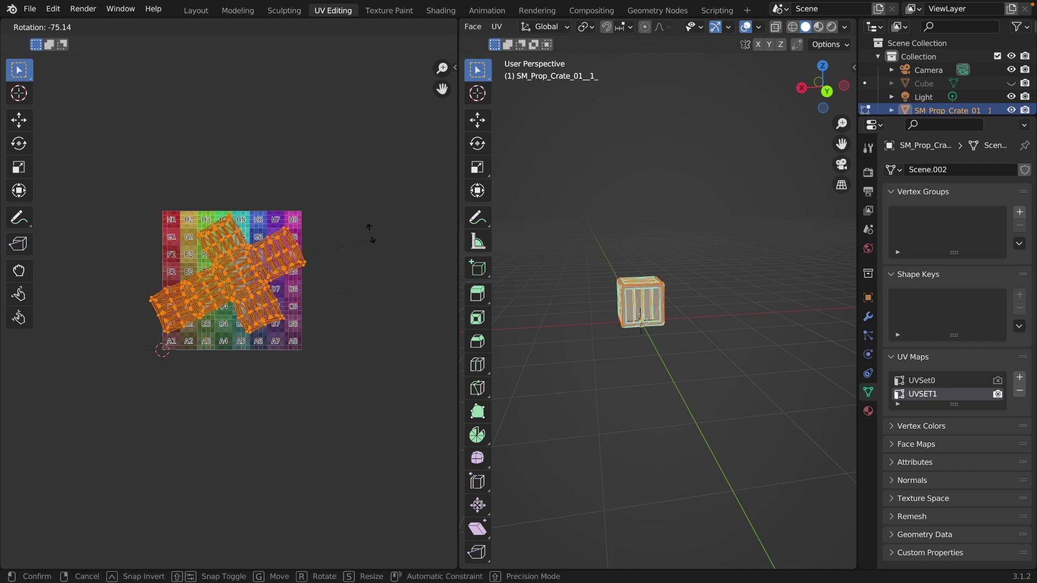
{"action": "left_click", "coordinate": [259, 116]}
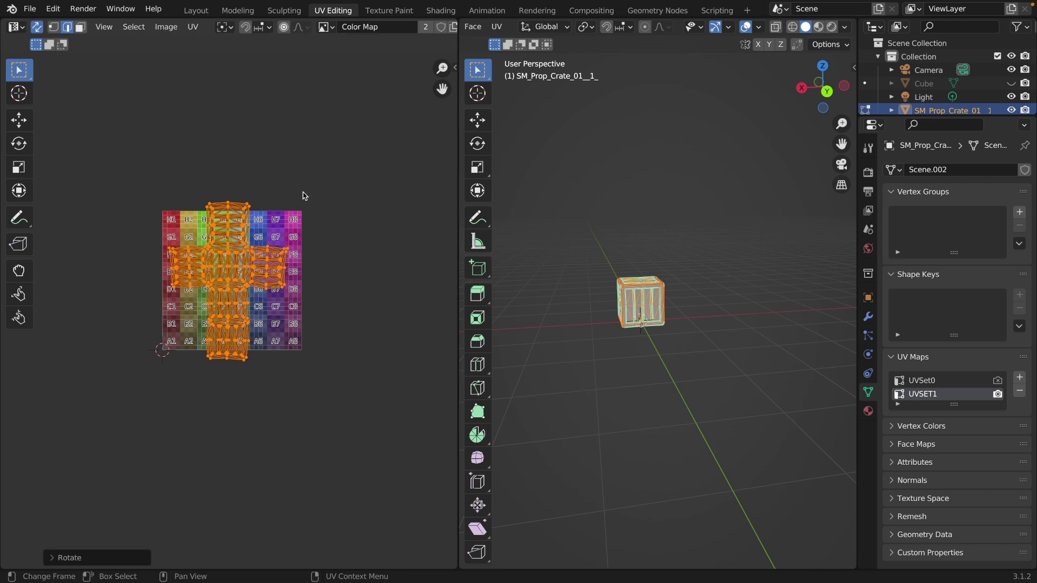
{"action": "key", "text": "s"}
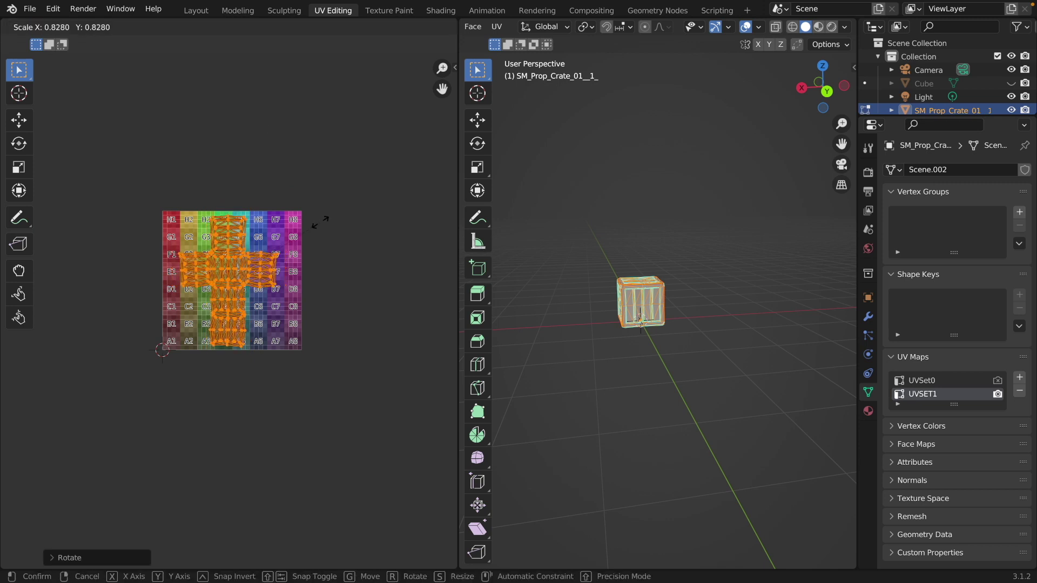
{"action": "left_click", "coordinate": [324, 220]}
{"action": "key", "text": "g"}
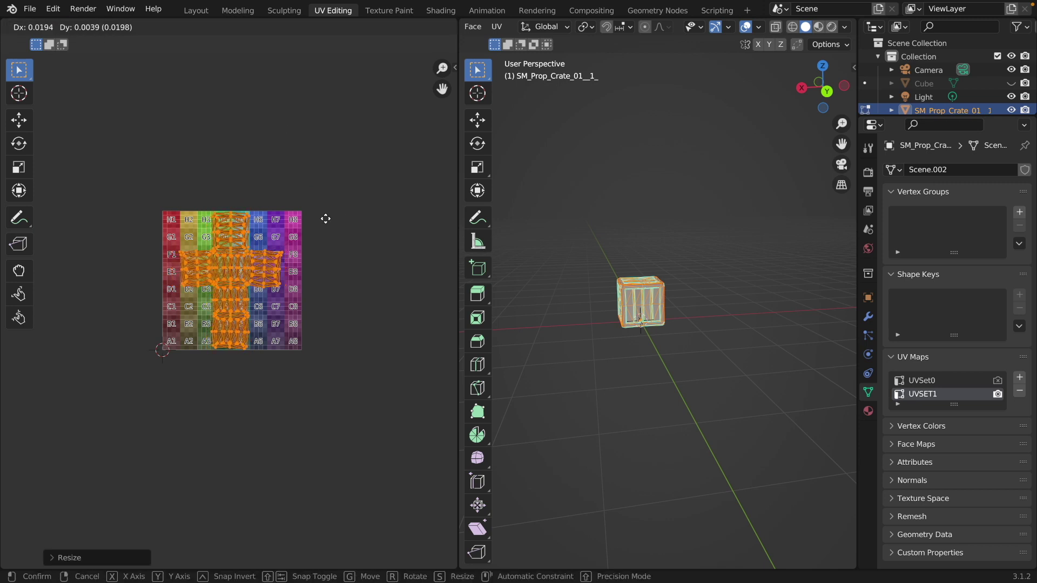
{"action": "left_click", "coordinate": [326, 218]}
{"action": "scroll", "coordinate": [326, 220], "scroll_direction": "up", "scroll_amount": 4}
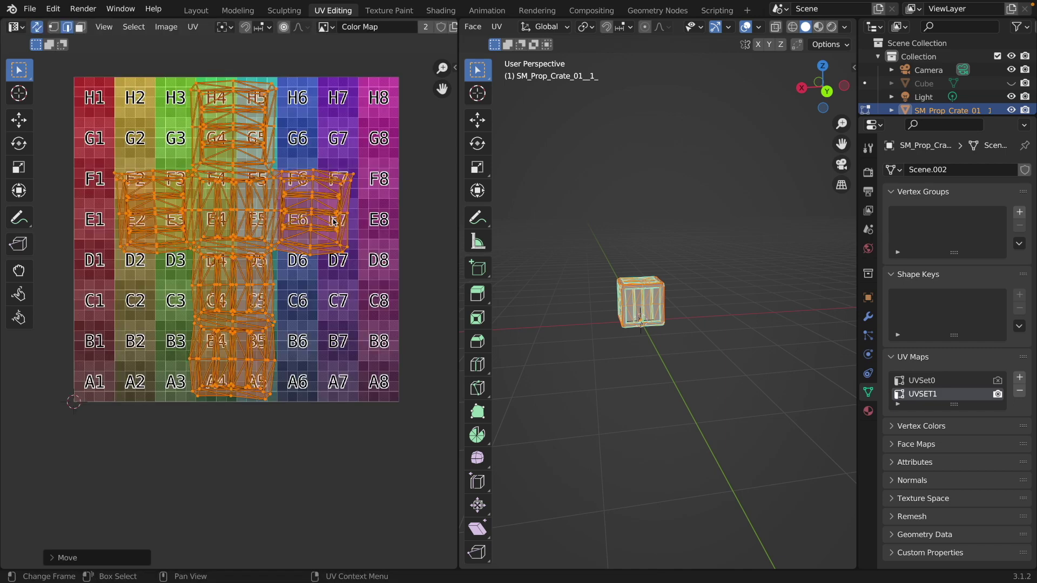
Step: Switch to Material Preview in Object Mode and make UVSet0 the active render UV map
{"action": "key", "text": "alt+a"}
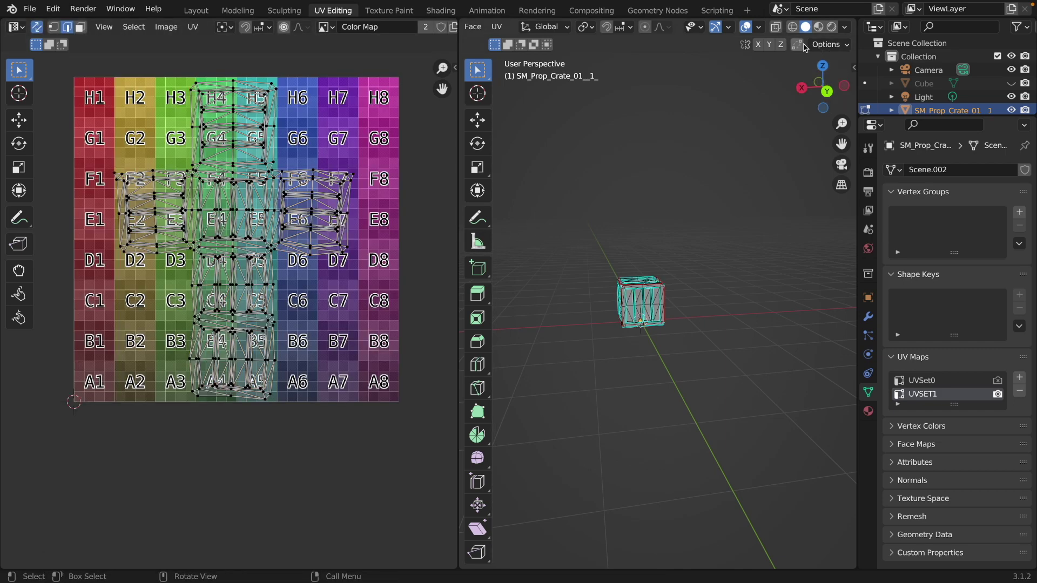
{"action": "left_click", "coordinate": [818, 27]}
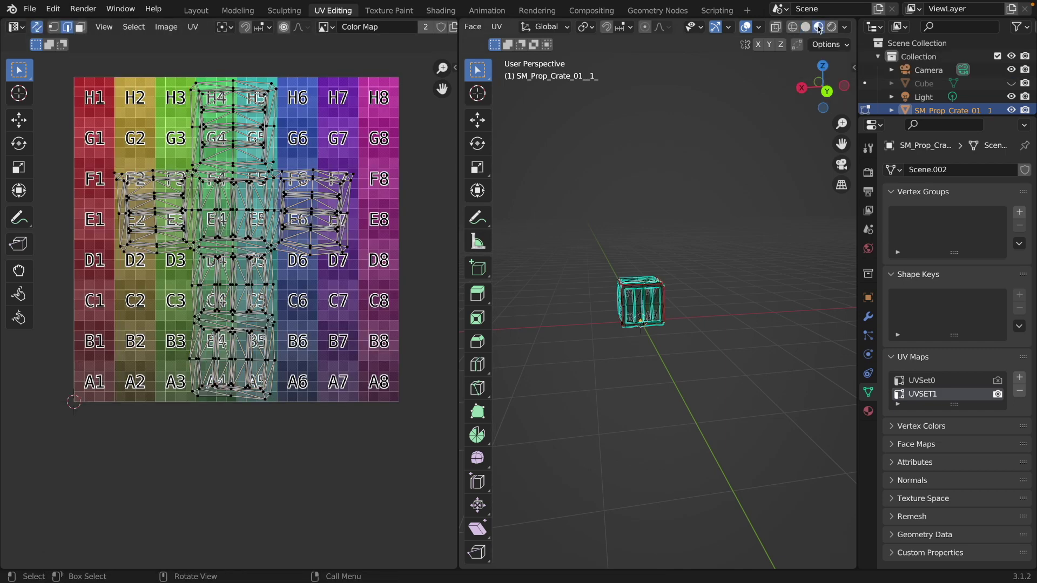
{"action": "scroll", "coordinate": [700, 229], "scroll_direction": "up", "scroll_amount": 7}
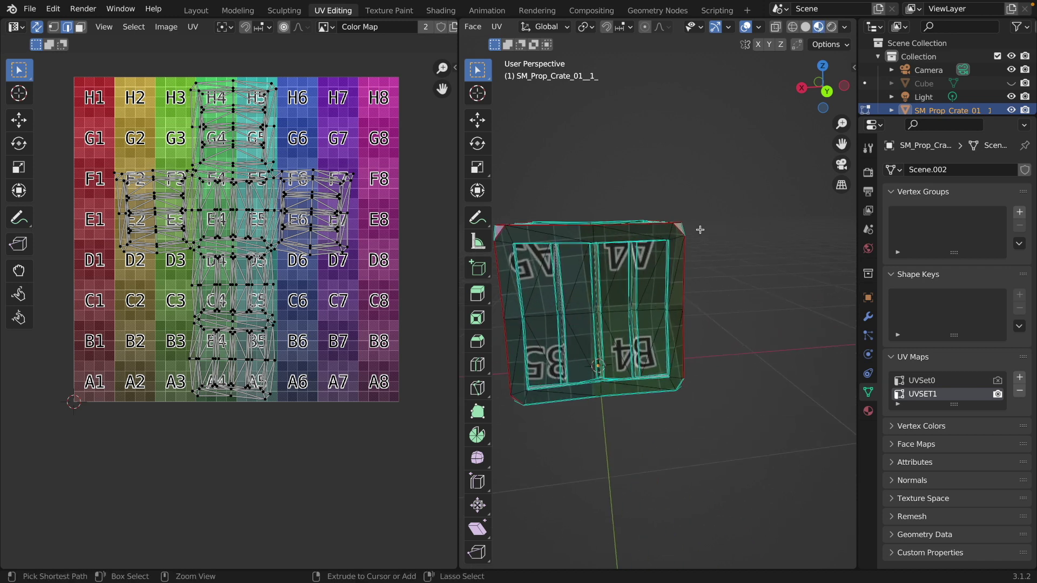
{"action": "key", "text": "Tab"}
{"action": "middle_click_drag", "start_coordinate": [700, 233], "coordinate": [698, 232]}
{"action": "middle_click_drag", "start_coordinate": [583, 269], "coordinate": [554, 399]}
{"action": "middle_click_drag", "start_coordinate": [669, 291], "coordinate": [650, 279]}
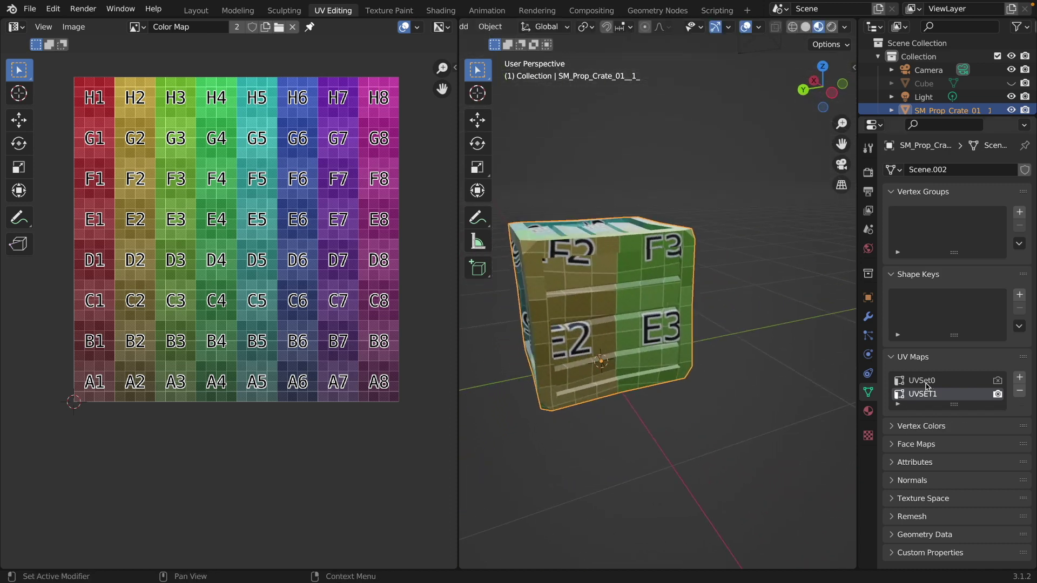
{"action": "left_click", "coordinate": [997, 380]}
{"action": "middle_click_drag", "start_coordinate": [600, 341], "coordinate": [601, 338]}
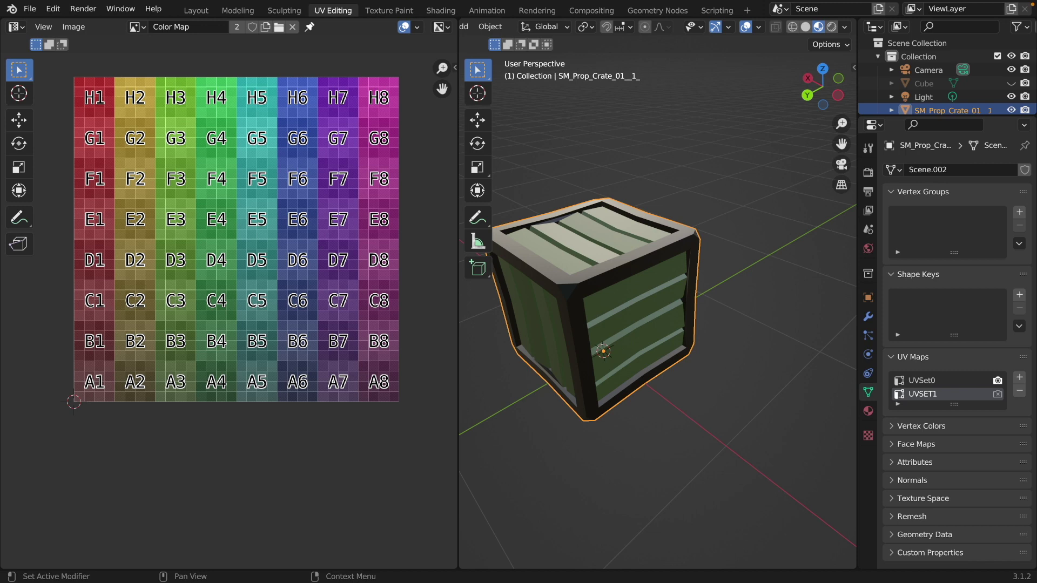
{"action": "left_click", "coordinate": [868, 411]}
Step: Assign PolygonPirates_Material_01_A, then export crate_uvs.fbx using the Unity FBX preset
{"action": "left_click", "coordinate": [901, 229]}
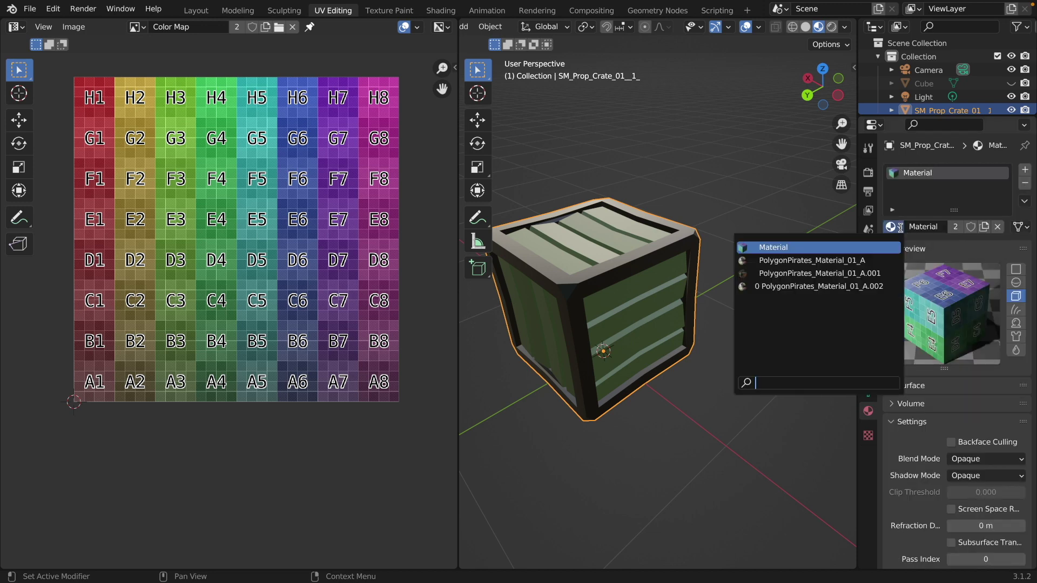
{"action": "left_click", "coordinate": [853, 262]}
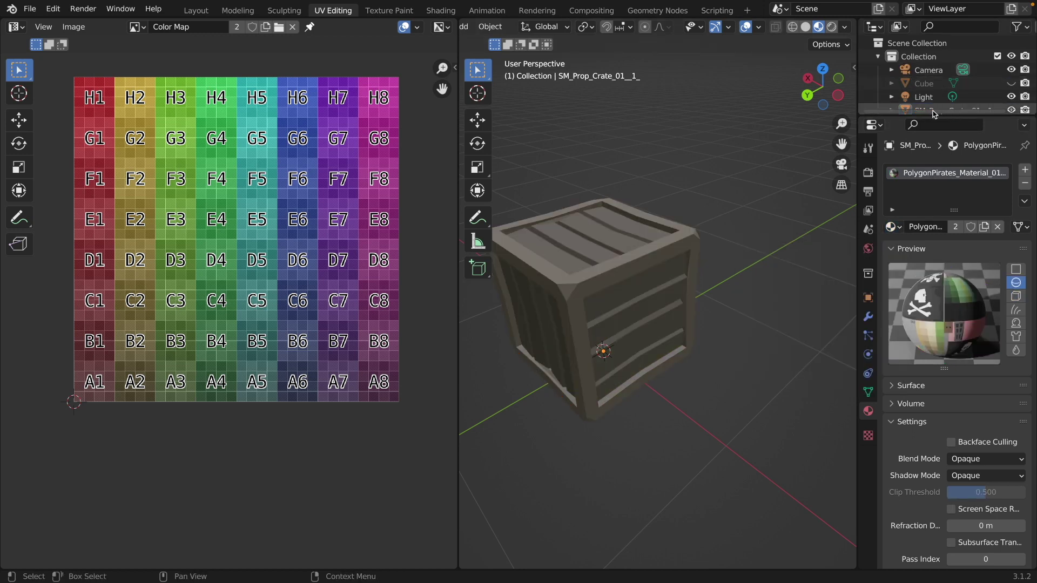
{"action": "left_click", "coordinate": [28, 9]}
{"action": "mouse_move", "coordinate": [91, 207]}
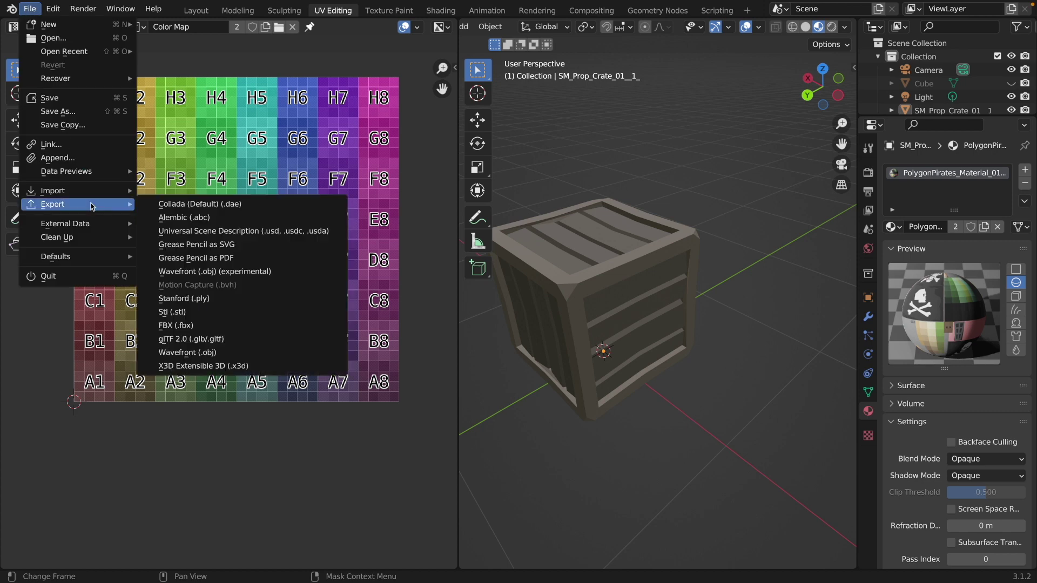
{"action": "left_click", "coordinate": [216, 325]}
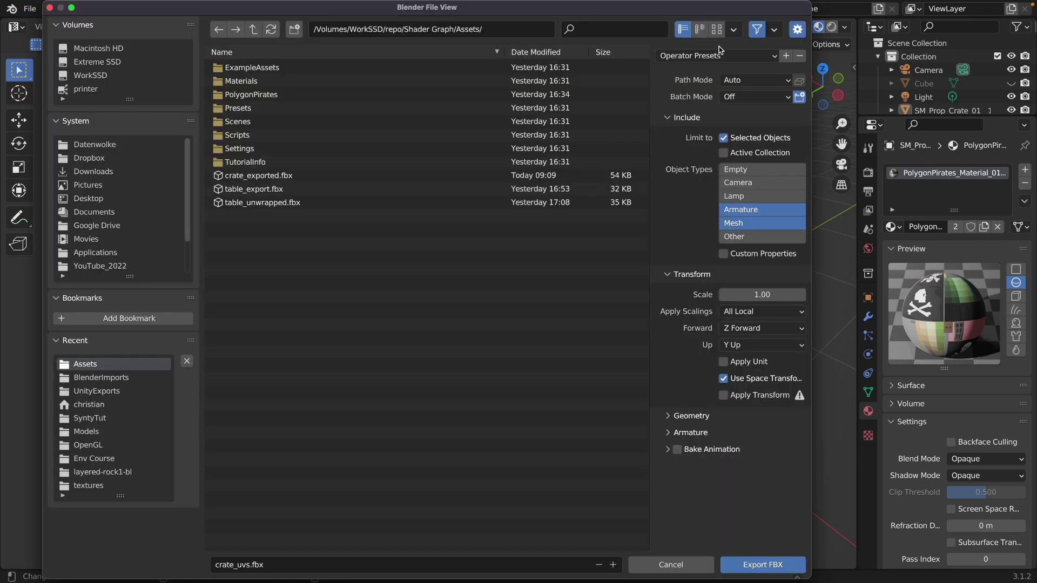
{"action": "left_click", "coordinate": [718, 51]}
{"action": "left_click", "coordinate": [683, 88]}
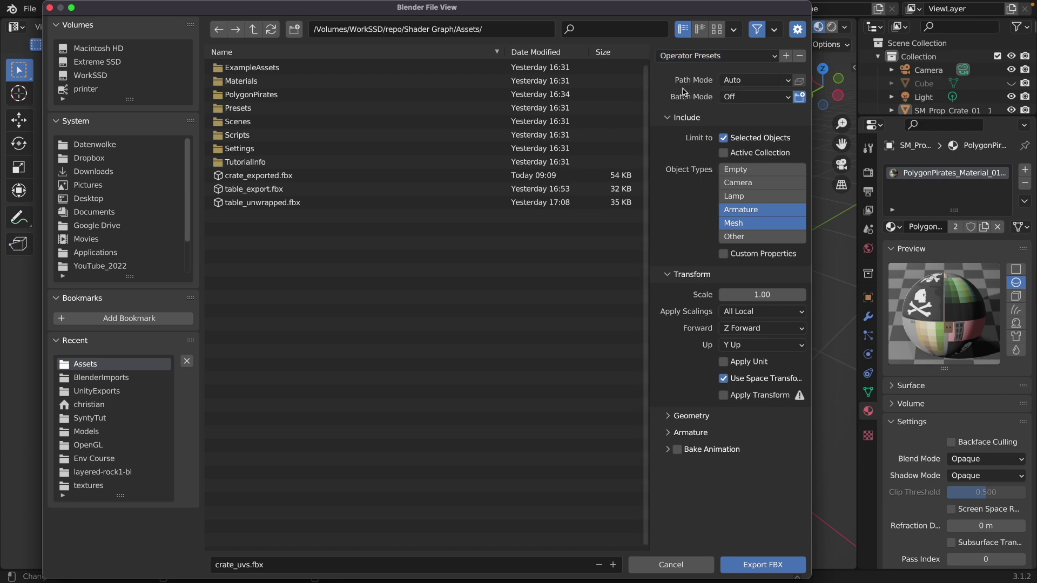
{"action": "left_click", "coordinate": [234, 564]}
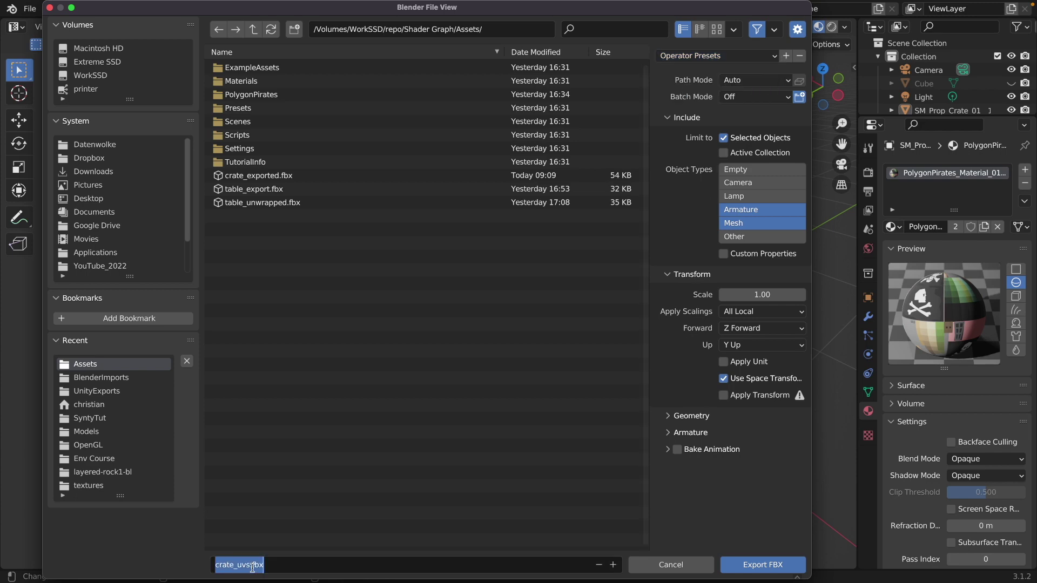
{"action": "left_click", "coordinate": [764, 565]}
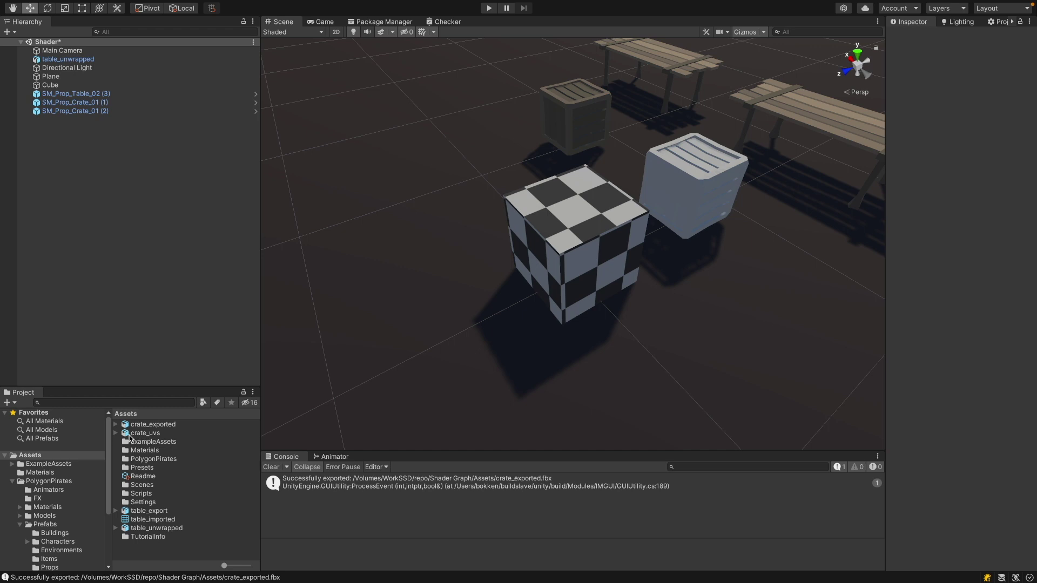
Step: Place the crate_uvs model in the scene and apply the Shader Graphs_Checker material to it
{"action": "left_click", "coordinate": [129, 435]}
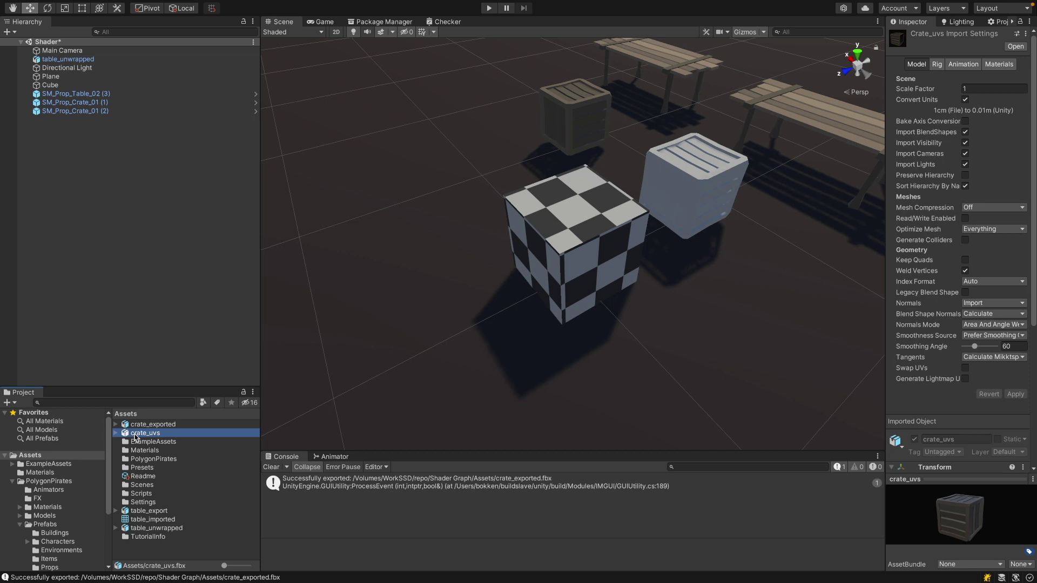
{"action": "left_click_drag", "start_coordinate": [134, 435], "coordinate": [777, 308]}
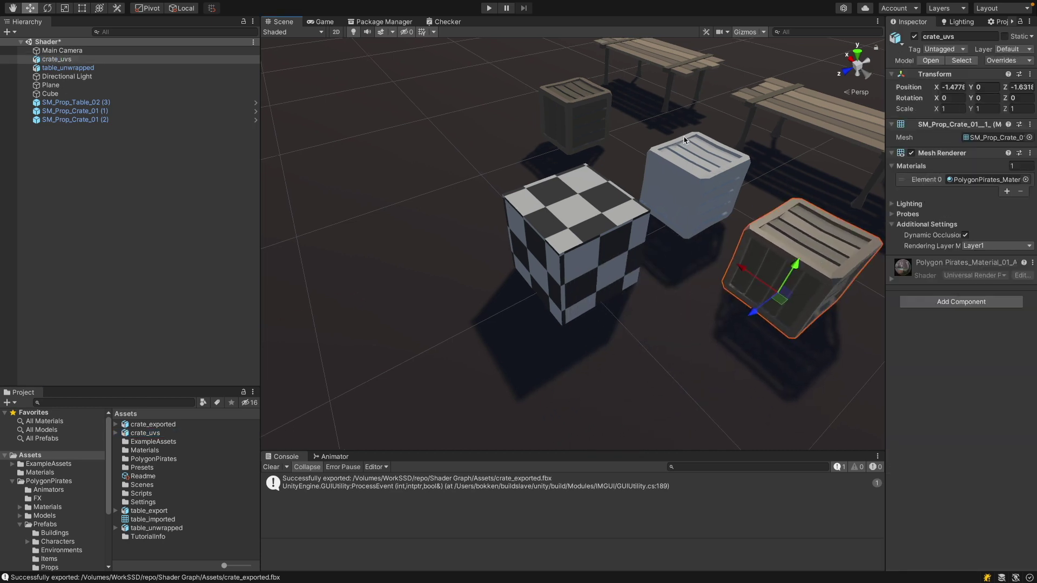
{"action": "left_click", "coordinate": [40, 473]}
{"action": "left_click_drag", "start_coordinate": [167, 459], "coordinate": [808, 280]}
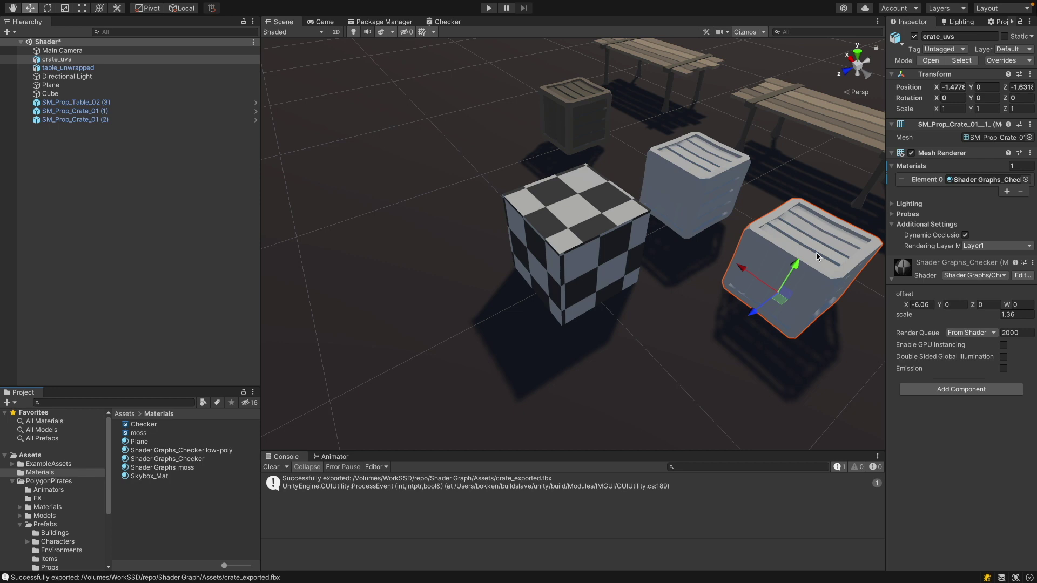
Step: Duplicate the Checker shader graph and name the copy 'low-poly shader'
{"action": "left_click", "coordinate": [147, 425]}
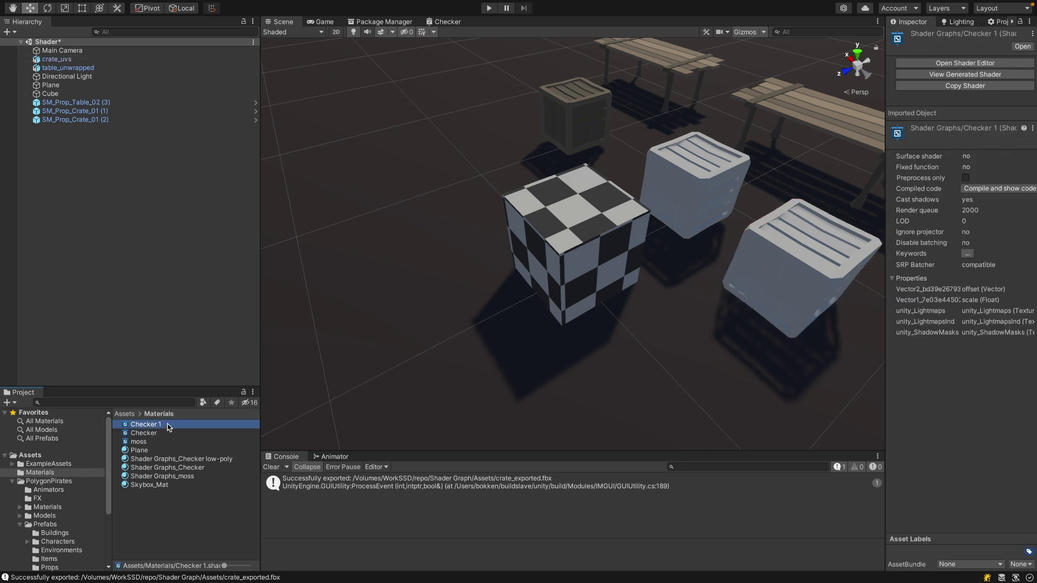
{"action": "key", "text": "super+d"}
{"action": "key", "text": "Return"}
{"action": "type", "text": "low-poly sha"}
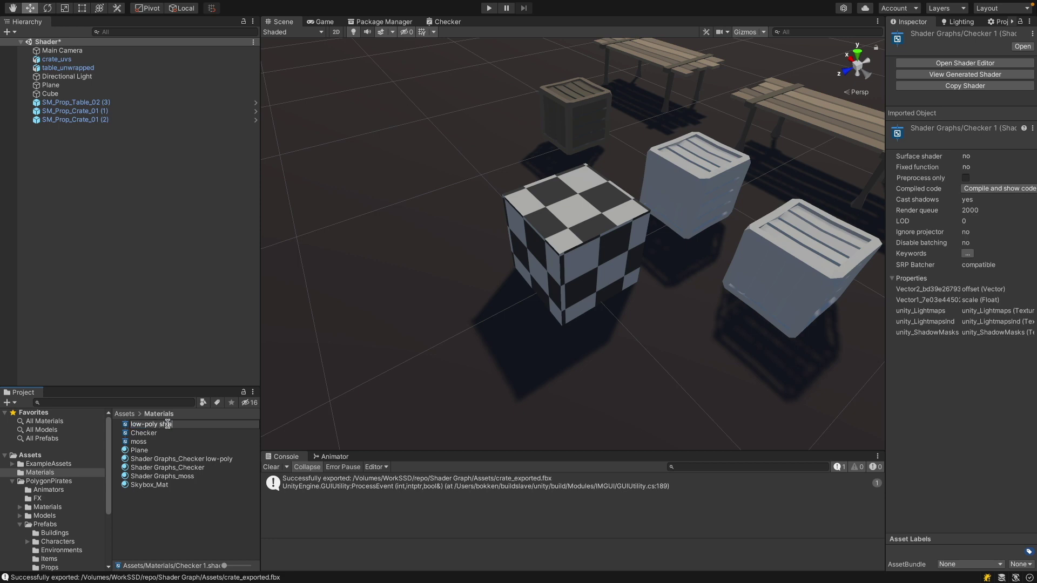
{"action": "key", "text": "Return"}
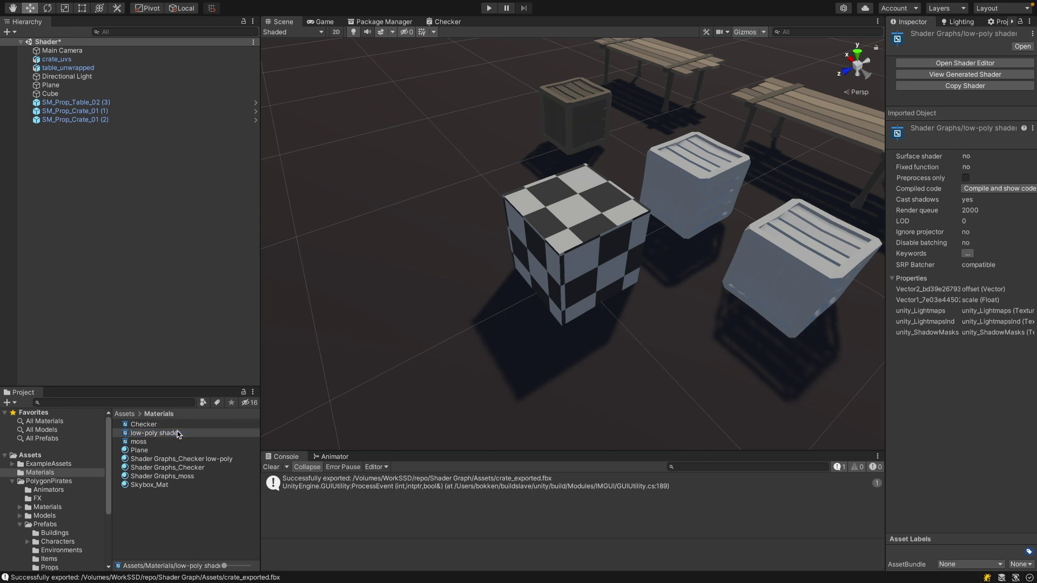
Step: Set the low-poly shader's Tiling And Offset UV channel to UV1 and save the graph
{"action": "double_click", "coordinate": [179, 433]}
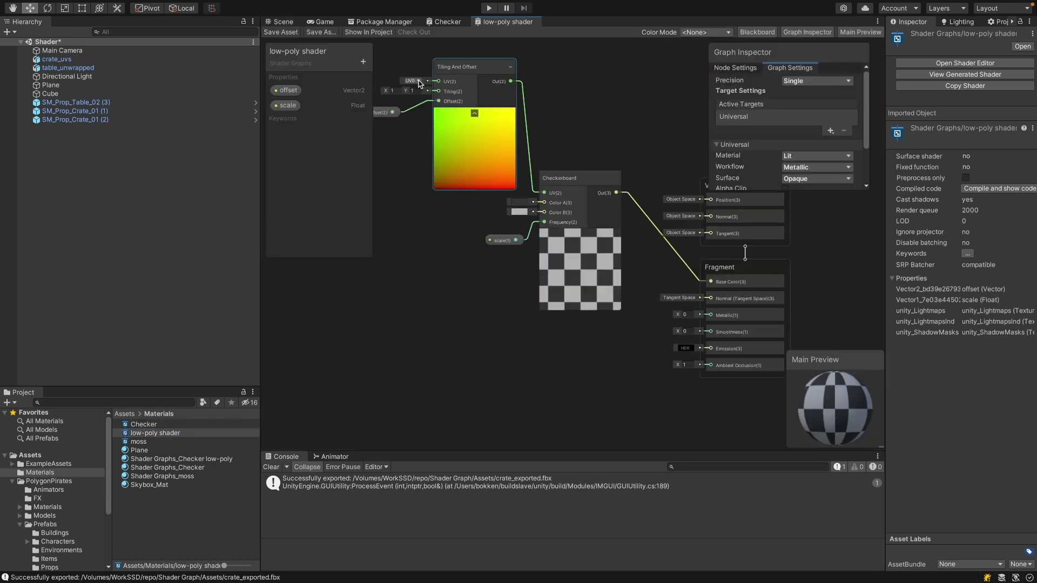
{"action": "left_click", "coordinate": [419, 81]}
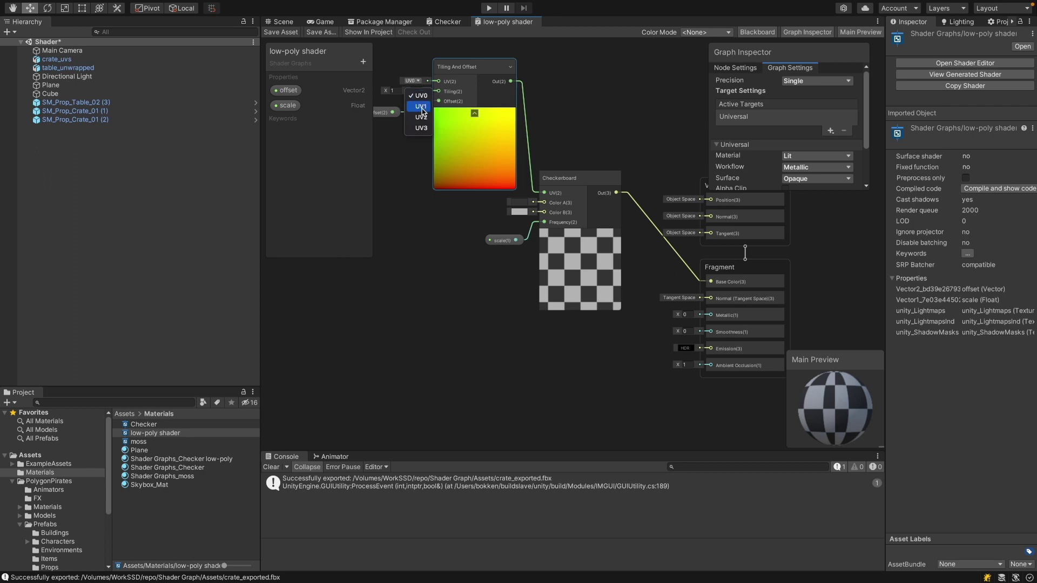
{"action": "left_click", "coordinate": [421, 107]}
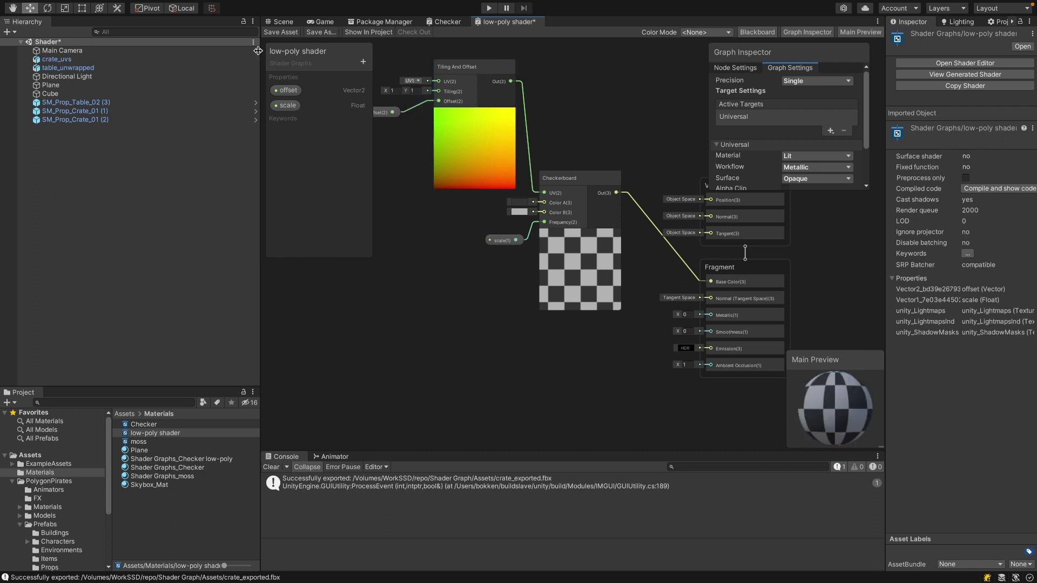
{"action": "left_click", "coordinate": [279, 32]}
{"action": "left_click", "coordinate": [280, 22]}
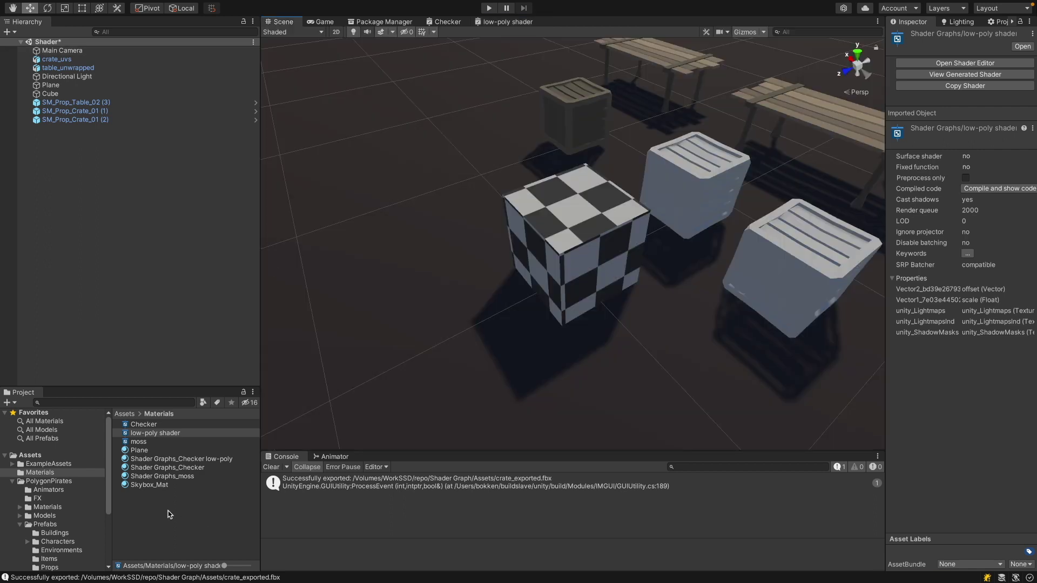
Step: Create the Shader Graphs_low-poly shader material and apply it to the right-hand crate
{"action": "right_click", "coordinate": [163, 436]}
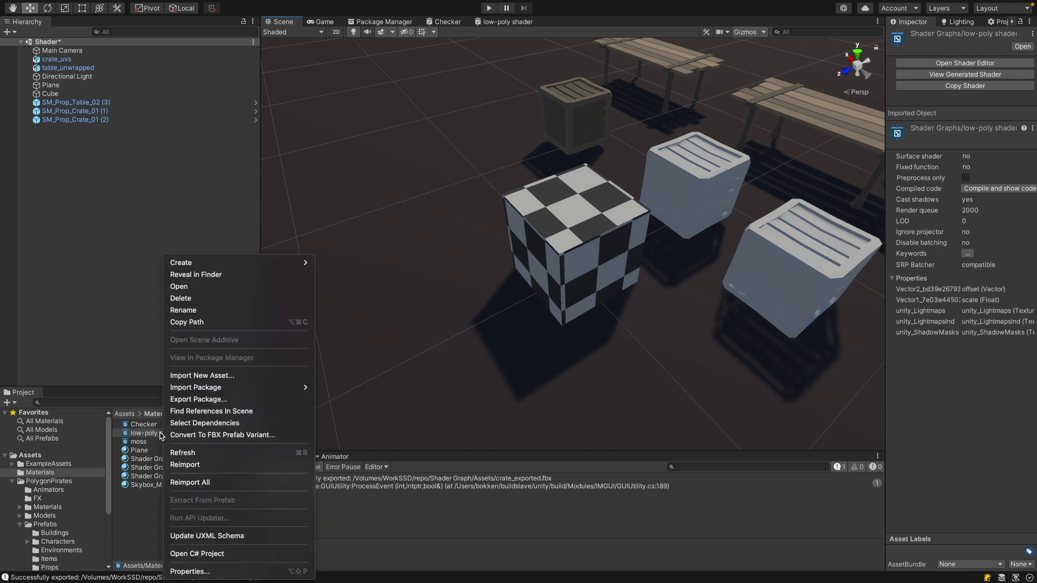
{"action": "mouse_move", "coordinate": [211, 263]}
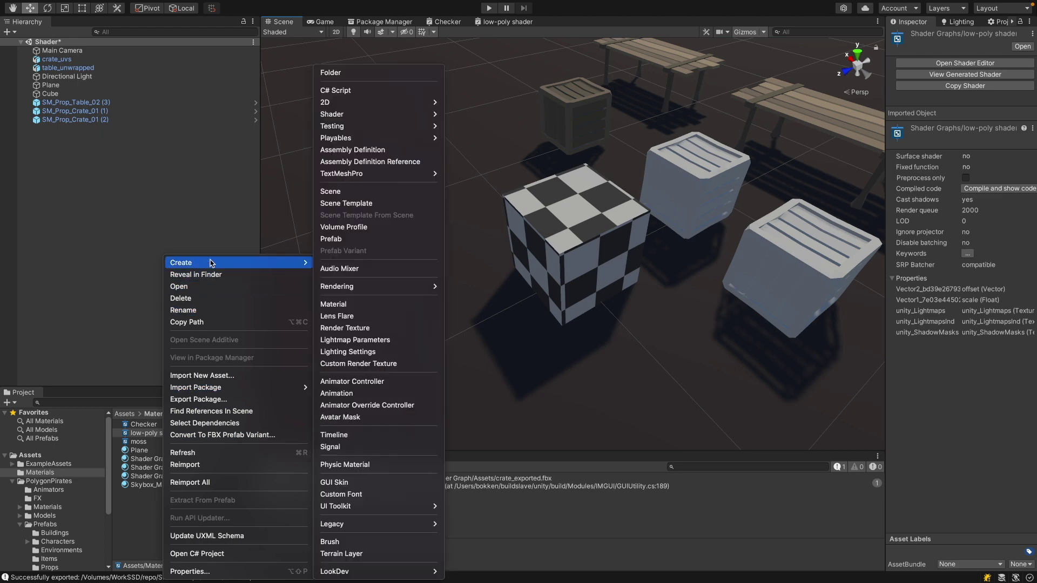
{"action": "left_click", "coordinate": [339, 304]}
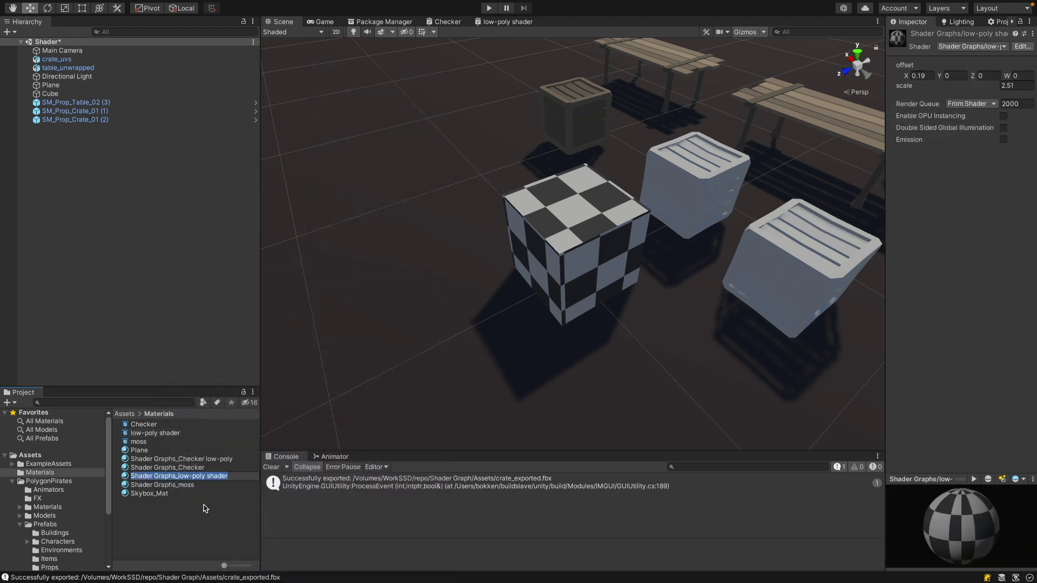
{"action": "key", "text": "Return"}
{"action": "left_click_drag", "start_coordinate": [178, 476], "coordinate": [805, 277]}
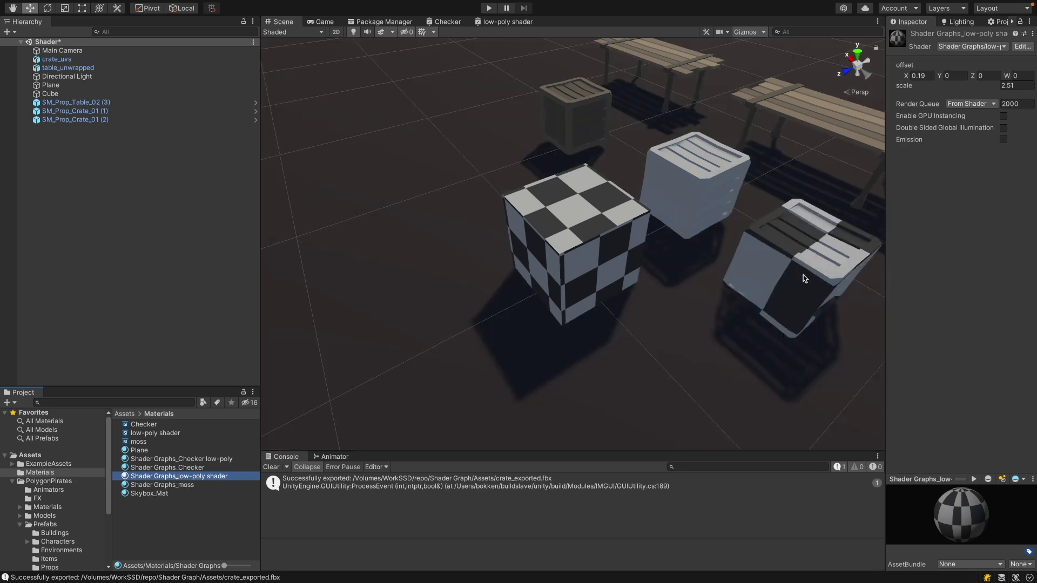
{"action": "right_click_drag", "start_coordinate": [803, 290], "coordinate": [530, 243]}
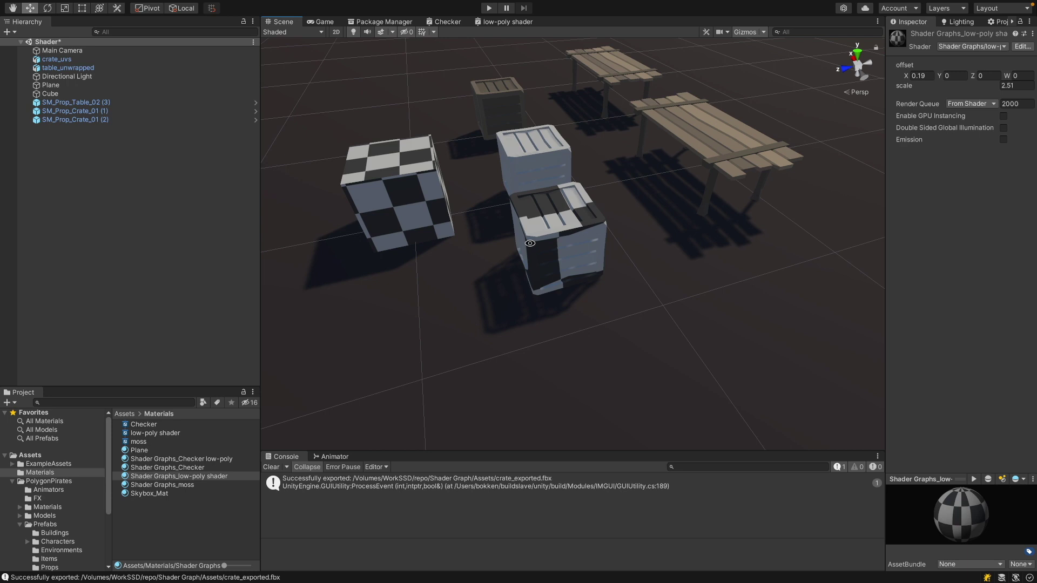
Step: Set the crate's low-poly material to scale 7.08 and offset X 0.05, then apply it to the table
{"action": "left_click", "coordinate": [561, 240]}
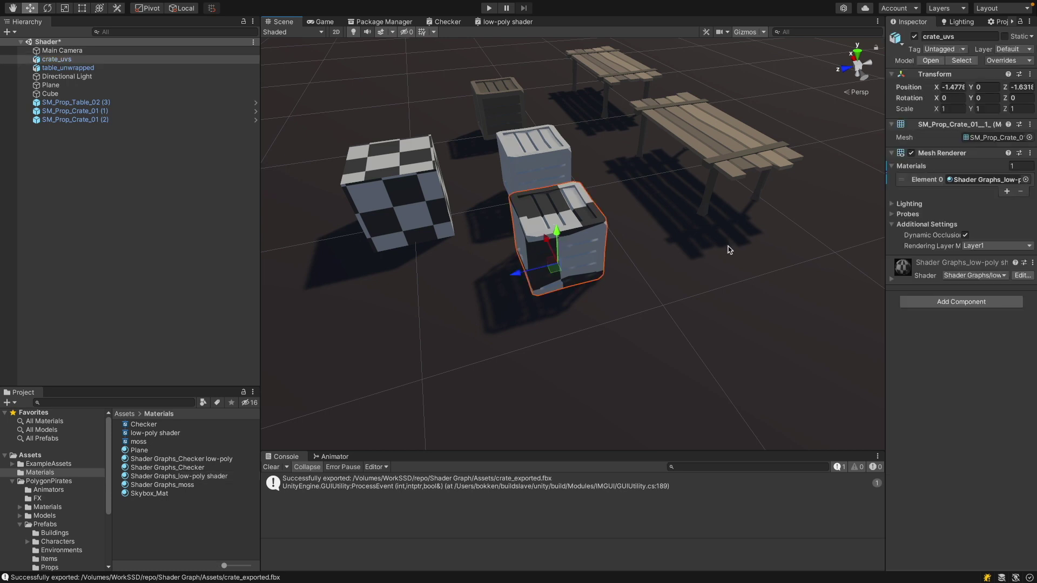
{"action": "left_click", "coordinate": [931, 267]}
{"action": "left_click_drag", "start_coordinate": [995, 318], "coordinate": [1032, 315]}
{"action": "left_click_drag", "start_coordinate": [905, 304], "coordinate": [911, 306]}
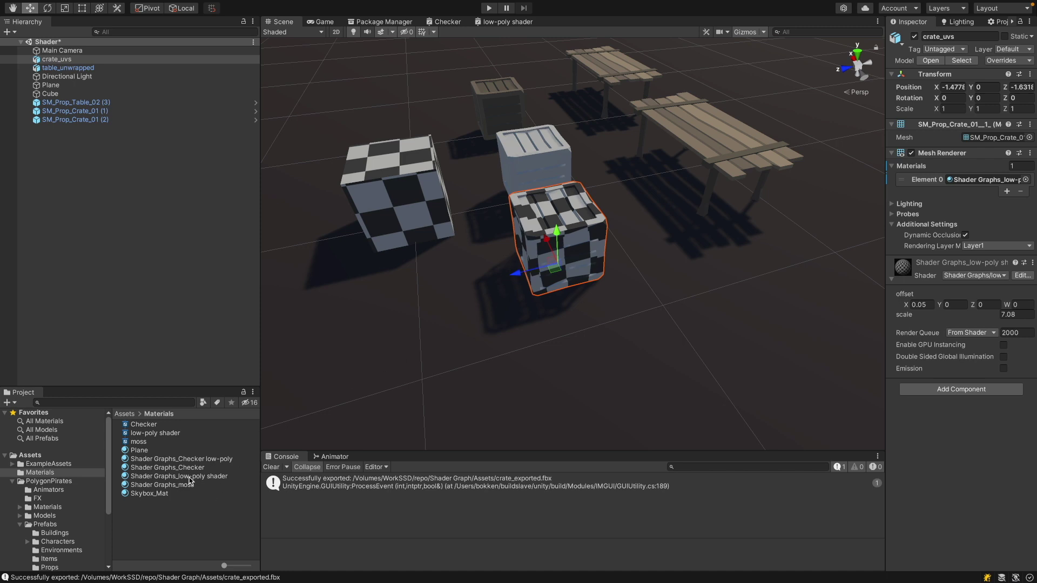
{"action": "left_click_drag", "start_coordinate": [589, 252], "coordinate": [702, 184]}
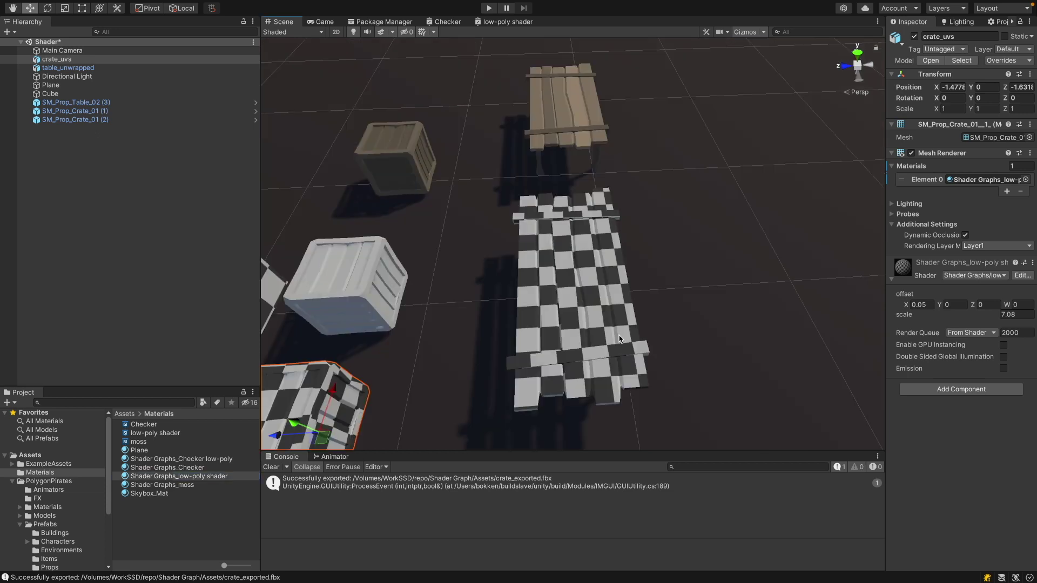
{"action": "right_click_drag", "start_coordinate": [750, 153], "coordinate": [587, 281]}
Step: In the low-poly shader graph, delete the checker and Tiling And Offset nodes
{"action": "left_click", "coordinate": [509, 24]}
{"action": "right_click", "coordinate": [543, 181]}
{"action": "left_click", "coordinate": [602, 252]}
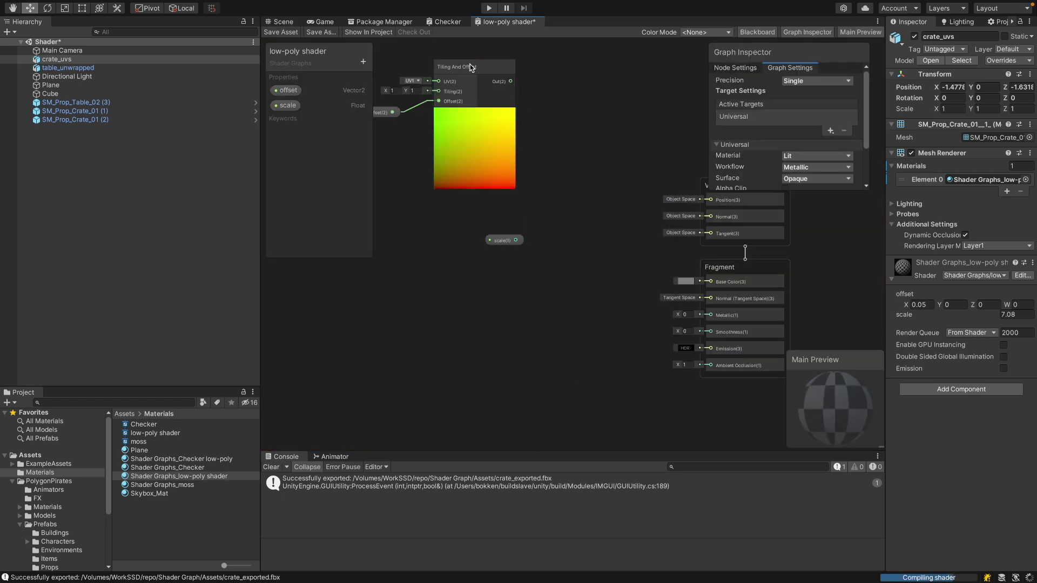
{"action": "right_click", "coordinate": [471, 68]}
{"action": "left_click", "coordinate": [499, 142]}
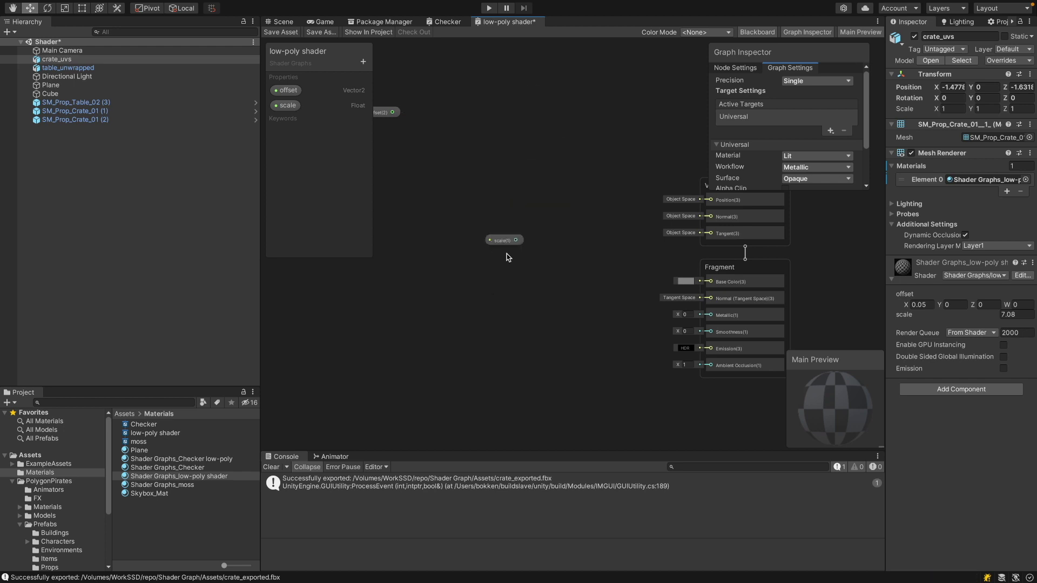
Step: Delete the scale and offset property nodes from the graph
{"action": "left_click", "coordinate": [502, 240]}
{"action": "right_click", "coordinate": [500, 240]}
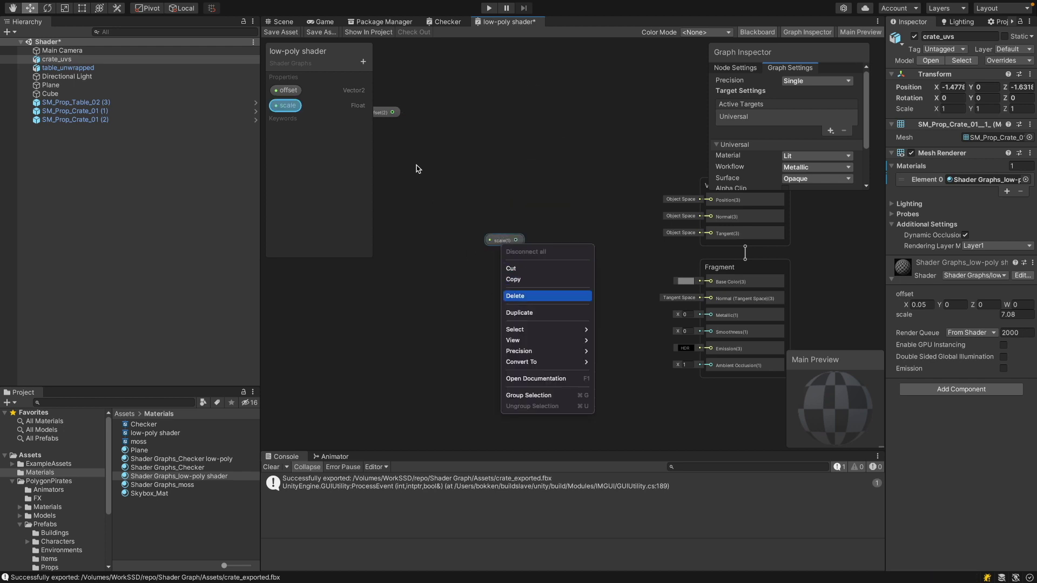
{"action": "key", "text": "Return"}
{"action": "left_click", "coordinate": [384, 112]}
{"action": "right_click", "coordinate": [385, 112]}
{"action": "left_click", "coordinate": [459, 164]}
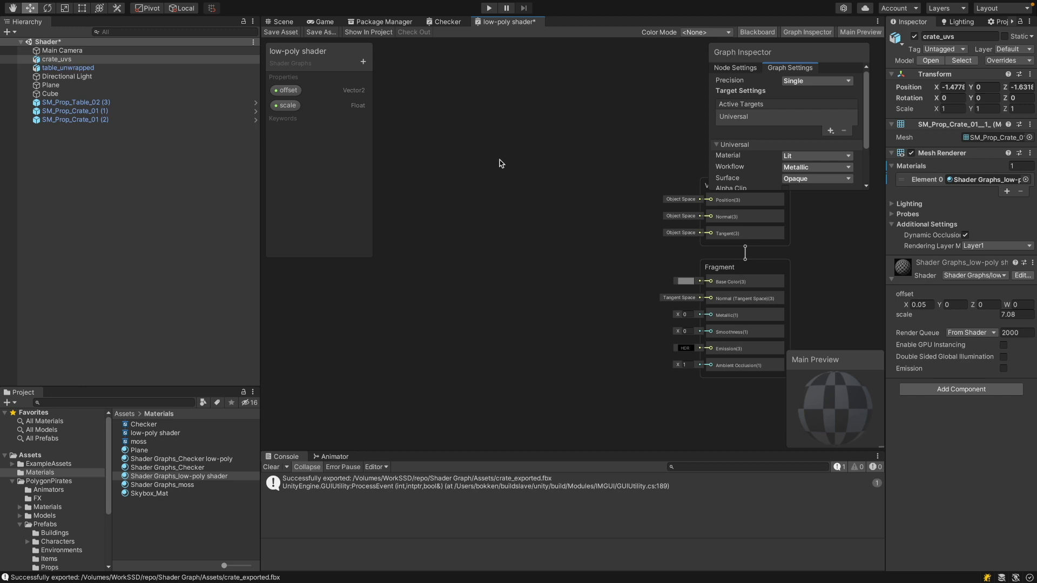
Step: Add a Sample Texture 2D node to the low-poly shader graph
{"action": "right_click", "coordinate": [501, 163]}
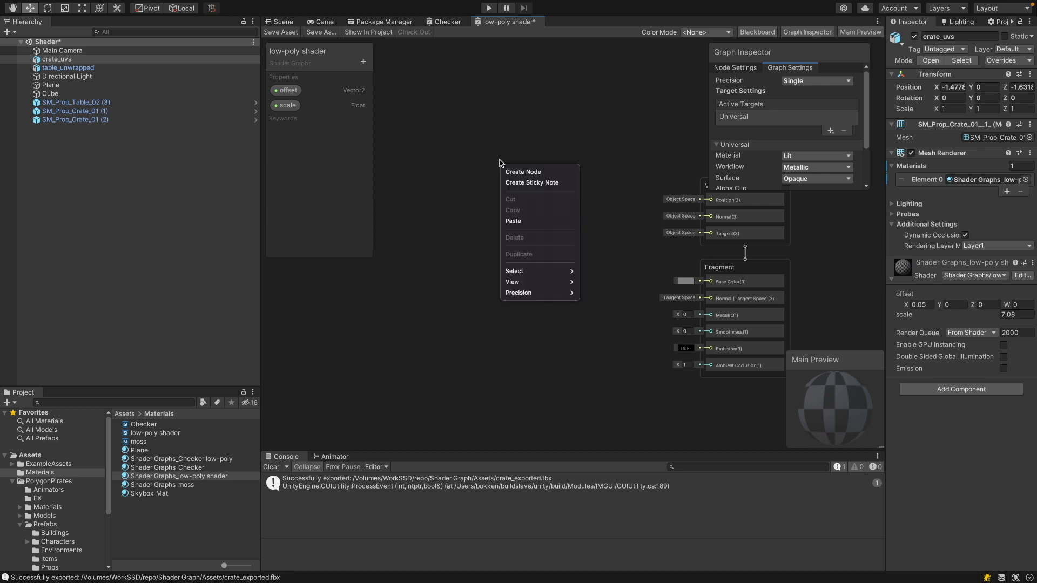
{"action": "left_click", "coordinate": [533, 170]}
{"action": "type", "text": "text"}
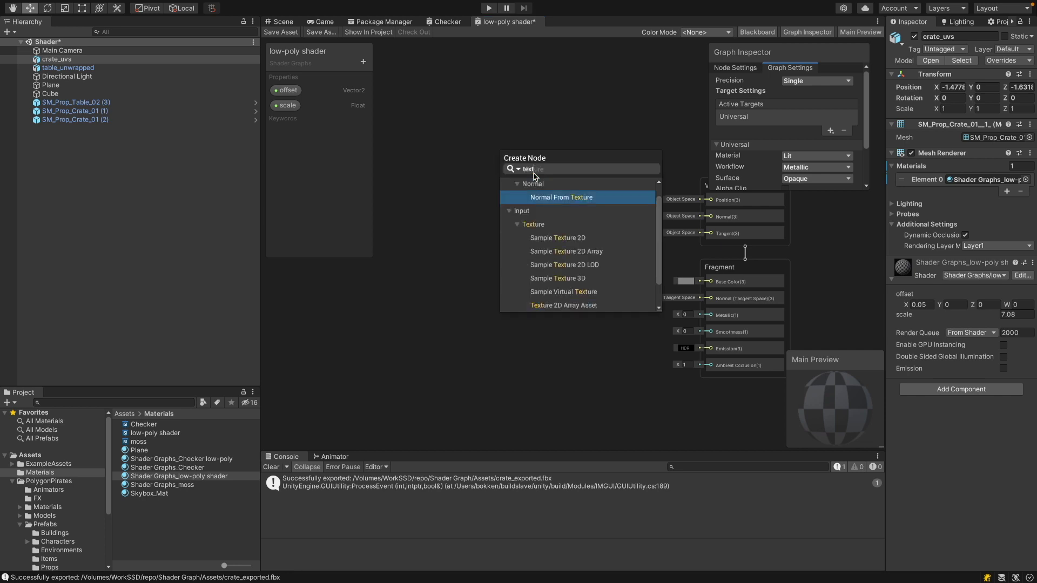
{"action": "left_click", "coordinate": [567, 241]}
{"action": "double_click", "coordinate": [567, 240]}
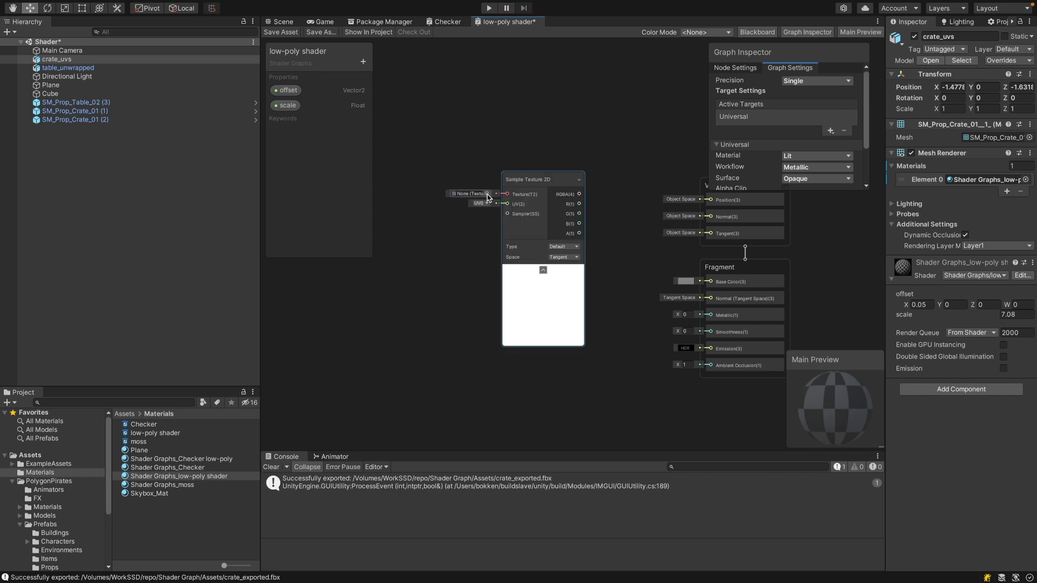
Step: Assign Texture_01_A to the sampler, wire its RGBA into Base Color, and save
{"action": "left_click", "coordinate": [485, 193]}
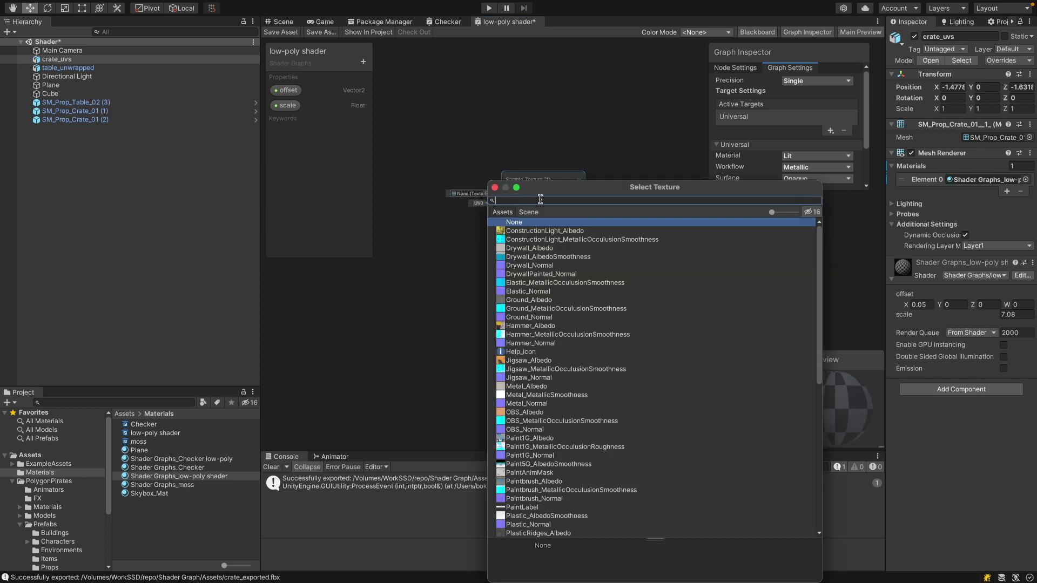
{"action": "type", "text": "01"}
{"action": "left_click", "coordinate": [527, 231]}
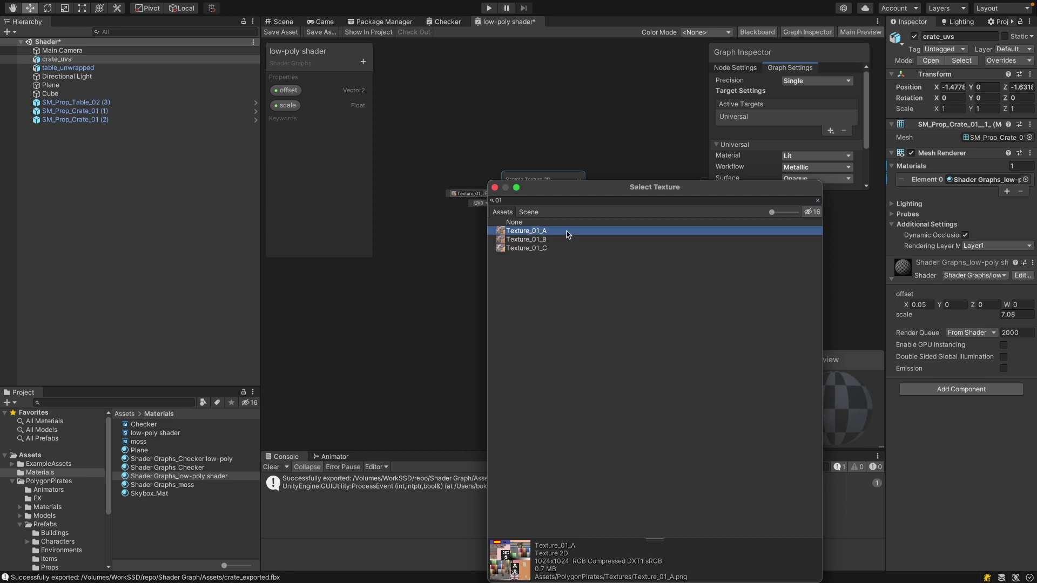
{"action": "left_click", "coordinate": [495, 187]}
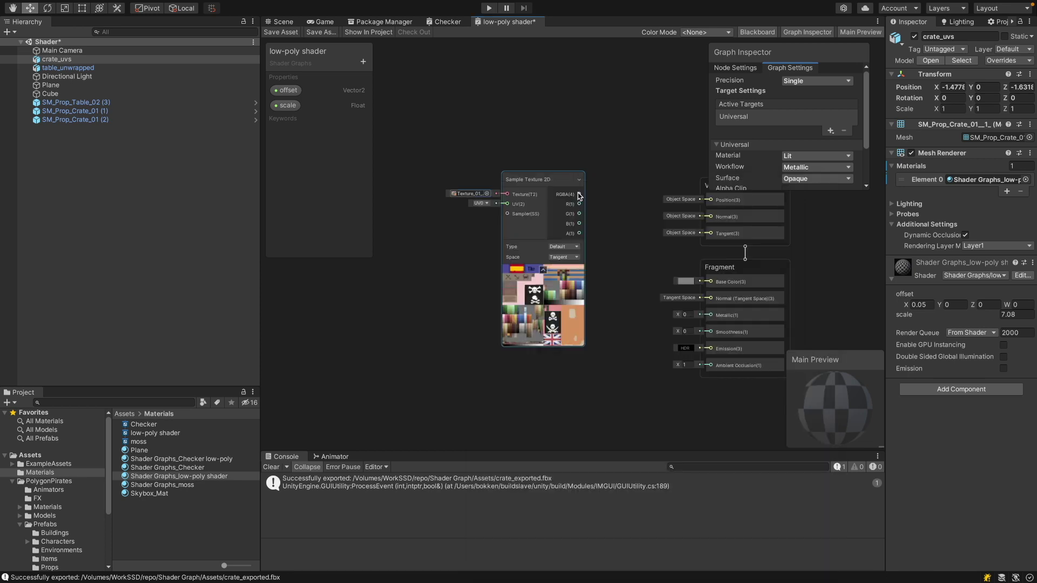
{"action": "left_click_drag", "start_coordinate": [580, 195], "coordinate": [712, 283]}
{"action": "key", "text": "super+s"}
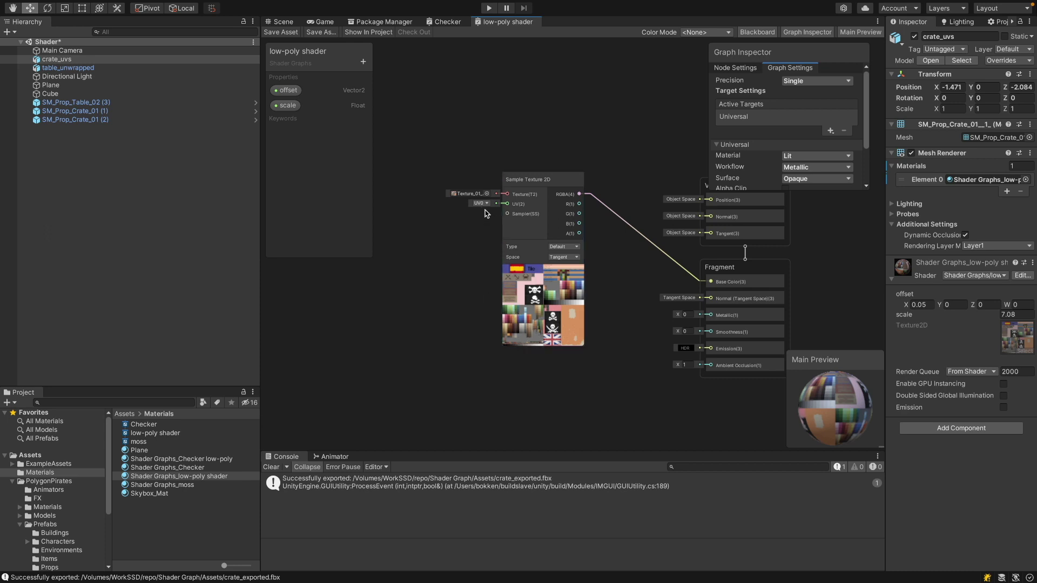
Step: Save the shader graph, return to the Scene view and zoom in
{"action": "left_click", "coordinate": [281, 32]}
{"action": "left_click", "coordinate": [281, 22]}
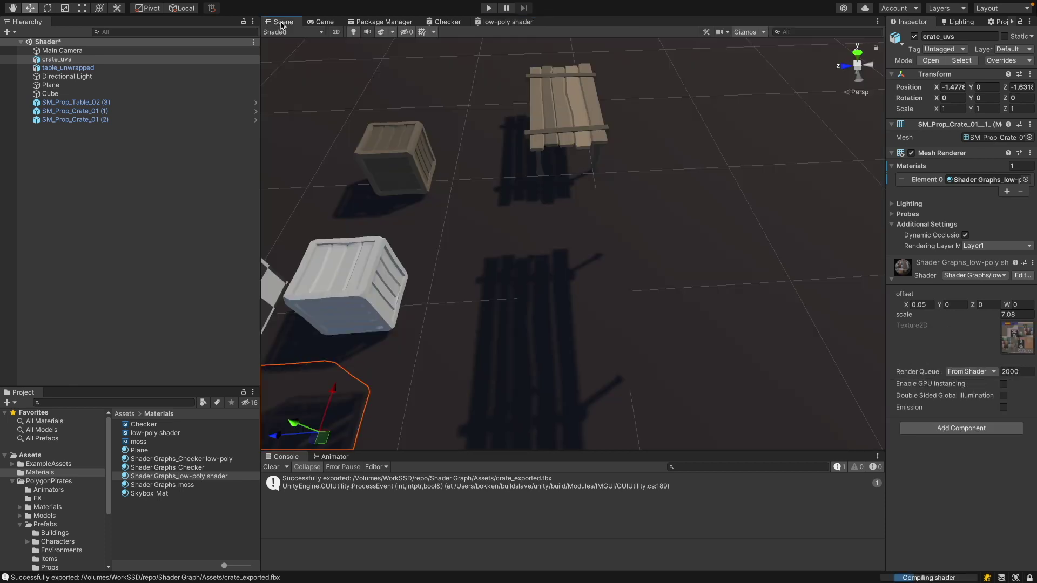
{"action": "scroll", "coordinate": [475, 337], "scroll_direction": "down", "scroll_amount": 3}
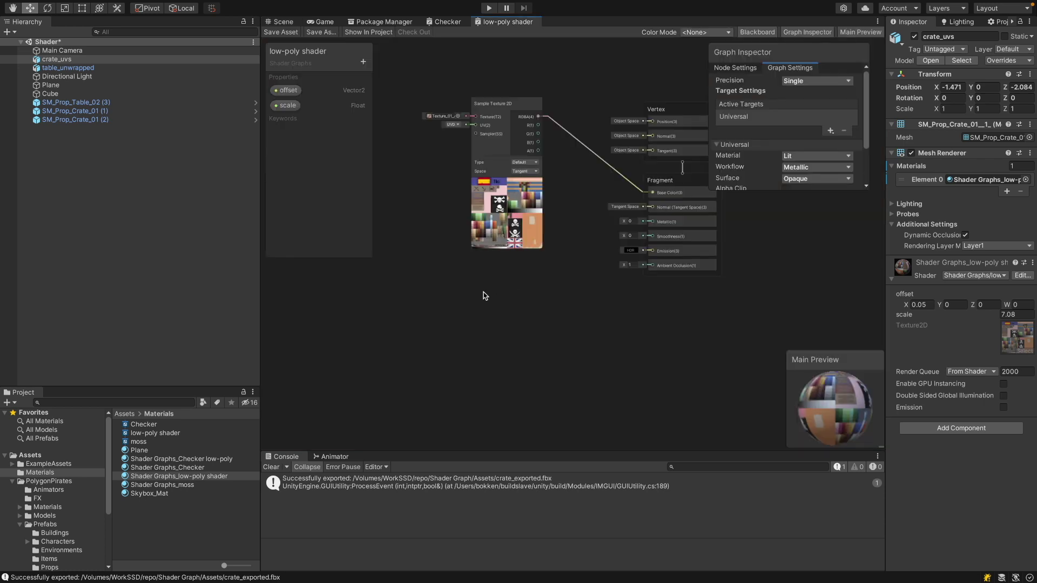
Step: Add a Gradient Noise node and wire the scale property into its Scale input
{"action": "key", "text": "space"}
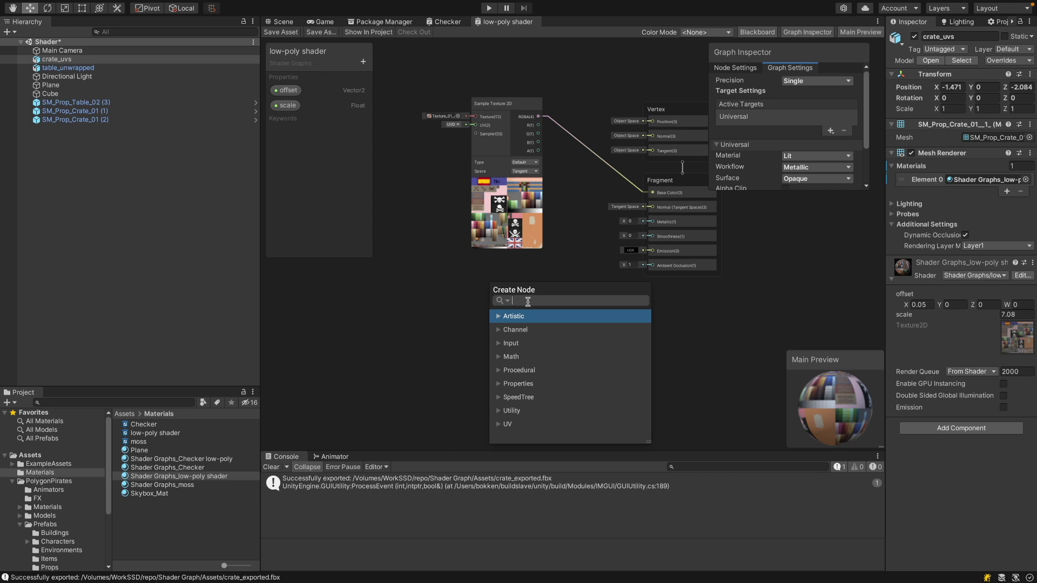
{"action": "type", "text": "nois"}
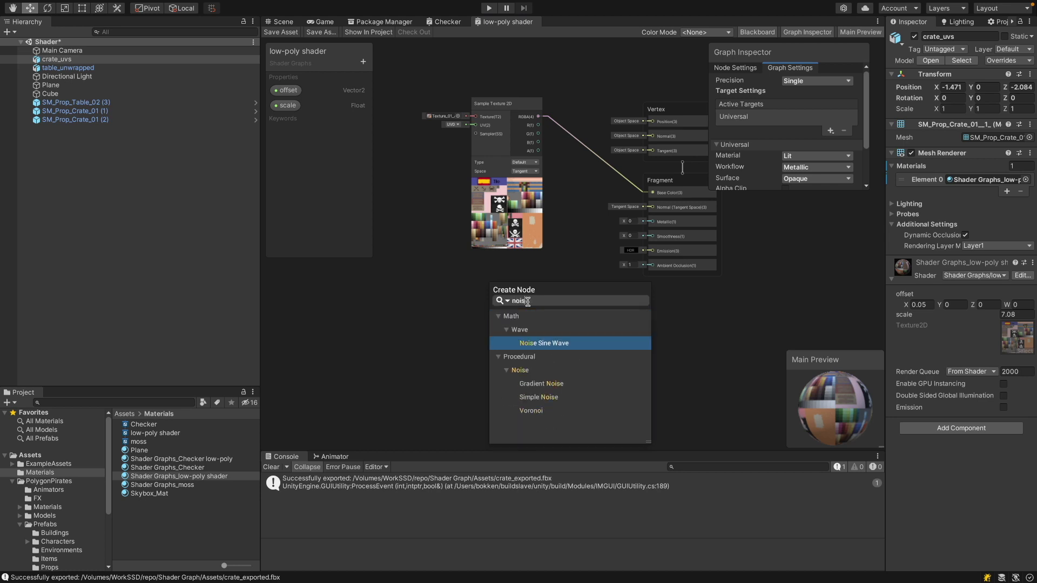
{"action": "left_click", "coordinate": [550, 384]}
{"action": "scroll", "coordinate": [394, 389], "scroll_direction": "down", "scroll_amount": 1}
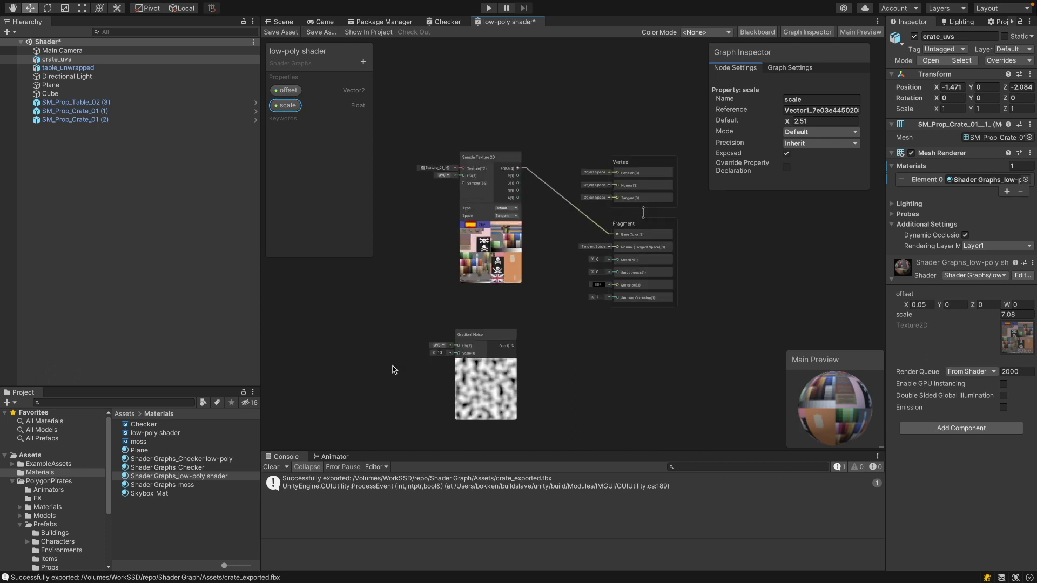
{"action": "mouse_move", "coordinate": [393, 366]}
{"action": "left_mouse_down"}
{"action": "mouse_move", "coordinate": [421, 375]}
{"action": "mouse_move", "coordinate": [396, 371]}
{"action": "left_mouse_up"}
{"action": "left_click_drag", "start_coordinate": [417, 371], "coordinate": [457, 352]}
{"action": "scroll", "coordinate": [422, 373], "scroll_direction": "up", "scroll_amount": 2}
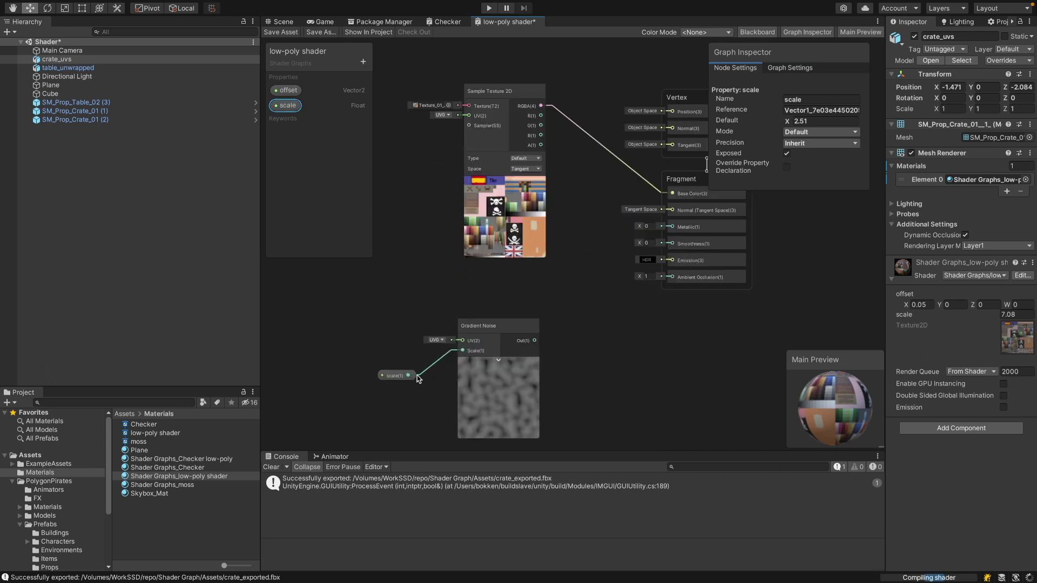
Step: Raise the scale property's default to 8.04 and make the noise read UV1
{"action": "left_click", "coordinate": [400, 377]}
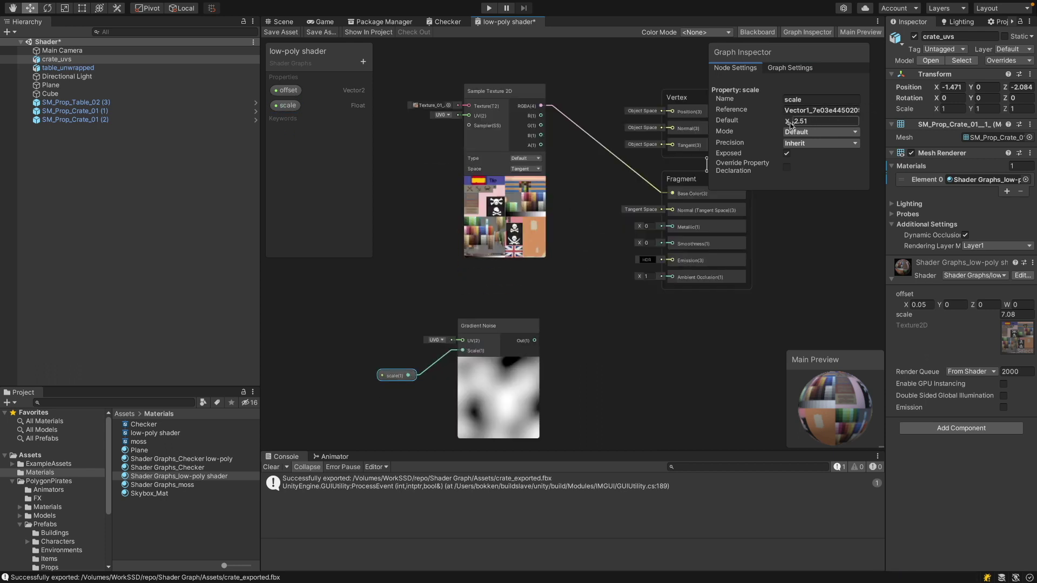
{"action": "left_click_drag", "start_coordinate": [788, 124], "coordinate": [854, 117]}
{"action": "left_click", "coordinate": [442, 340]}
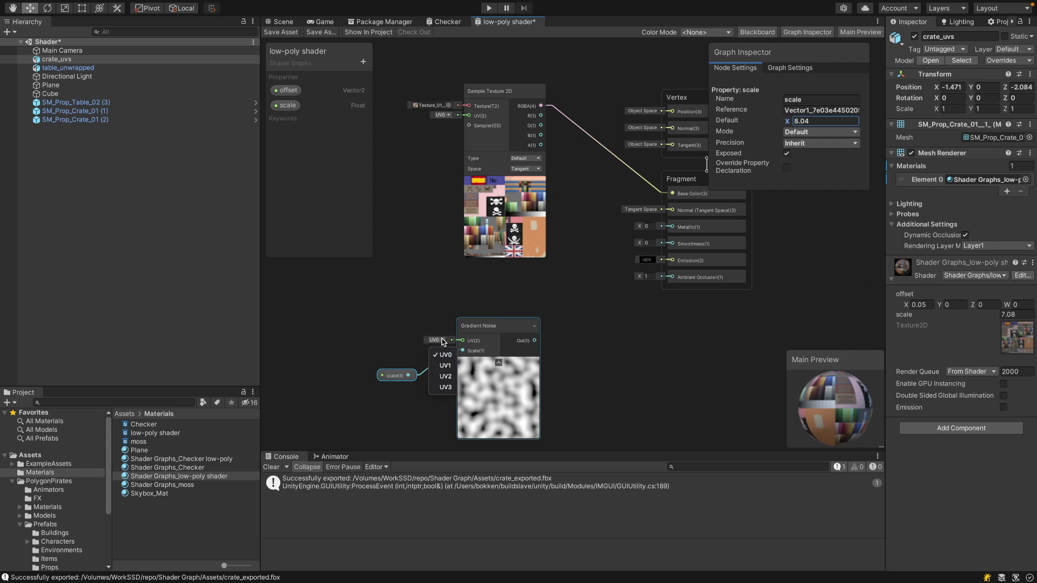
{"action": "left_click", "coordinate": [445, 367]}
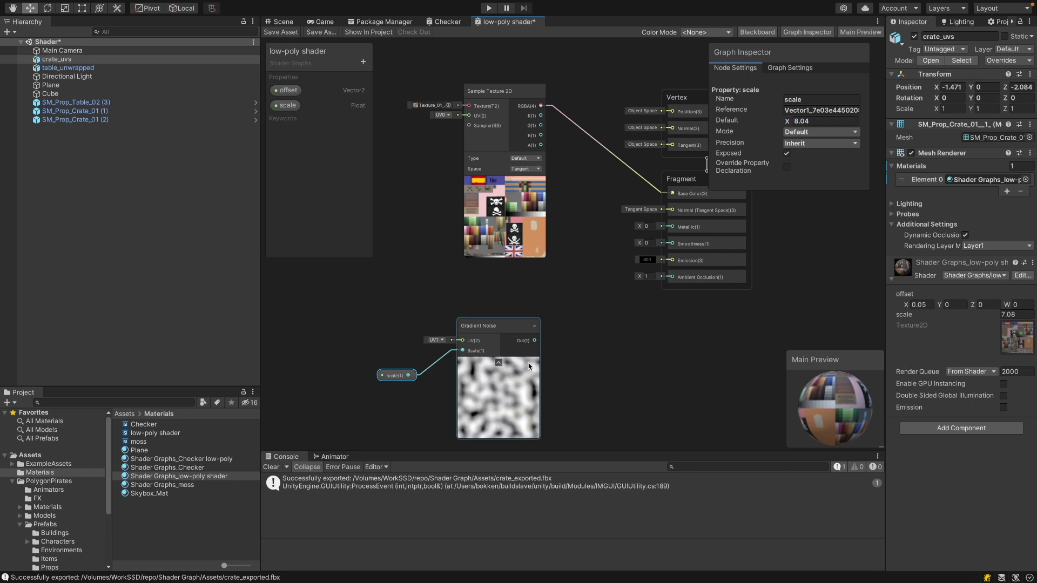
Step: Add a Math > Round > Step node fed by the Gradient Noise output
{"action": "key", "text": "space"}
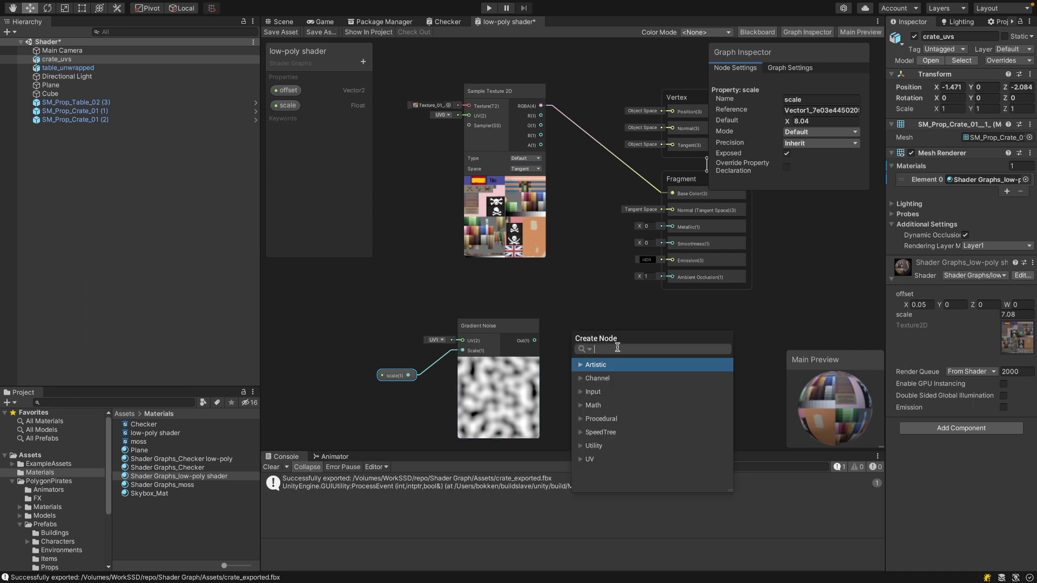
{"action": "left_click", "coordinate": [581, 405]}
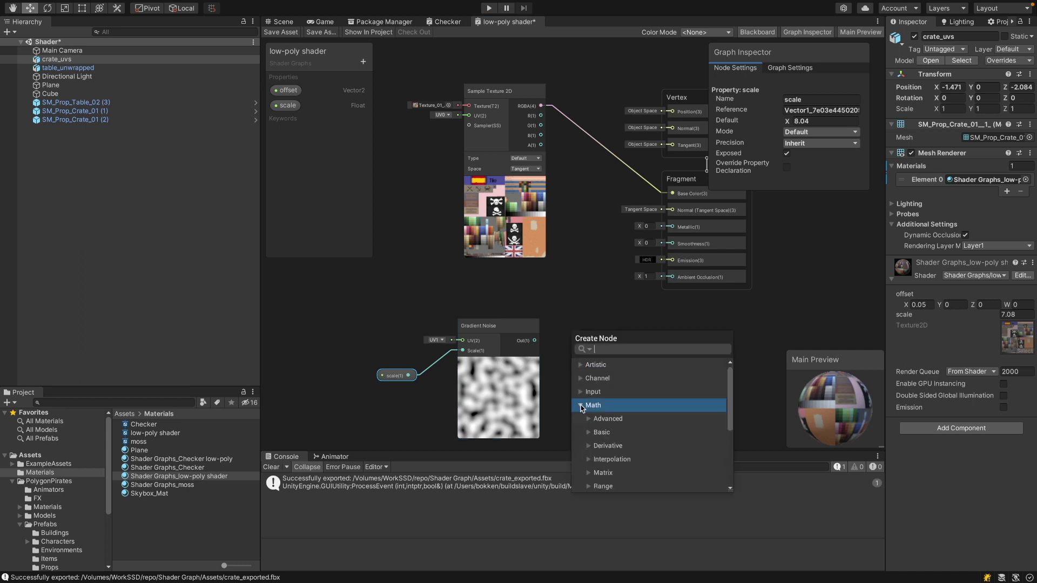
{"action": "scroll", "coordinate": [589, 464], "scroll_direction": "down", "scroll_amount": 1}
{"action": "left_click", "coordinate": [589, 472]}
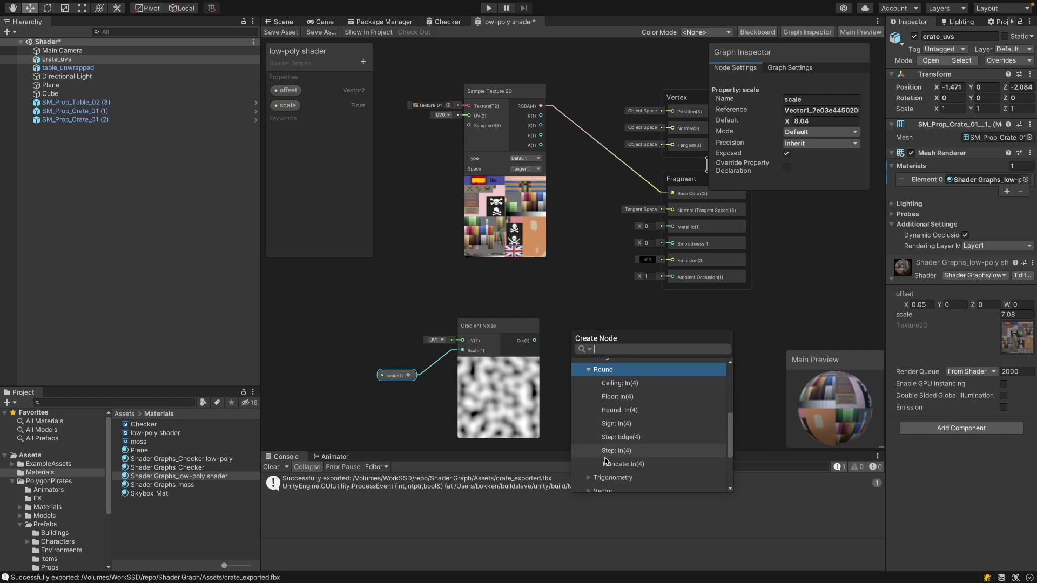
{"action": "left_click", "coordinate": [616, 447]}
{"action": "scroll", "coordinate": [615, 439], "scroll_direction": "down", "scroll_amount": 1}
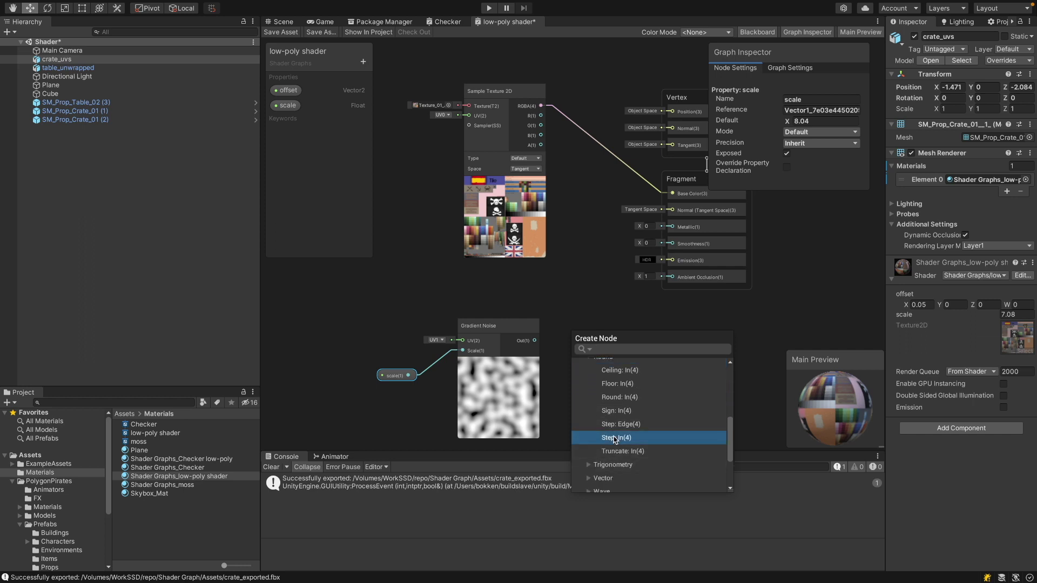
{"action": "double_click", "coordinate": [616, 438]}
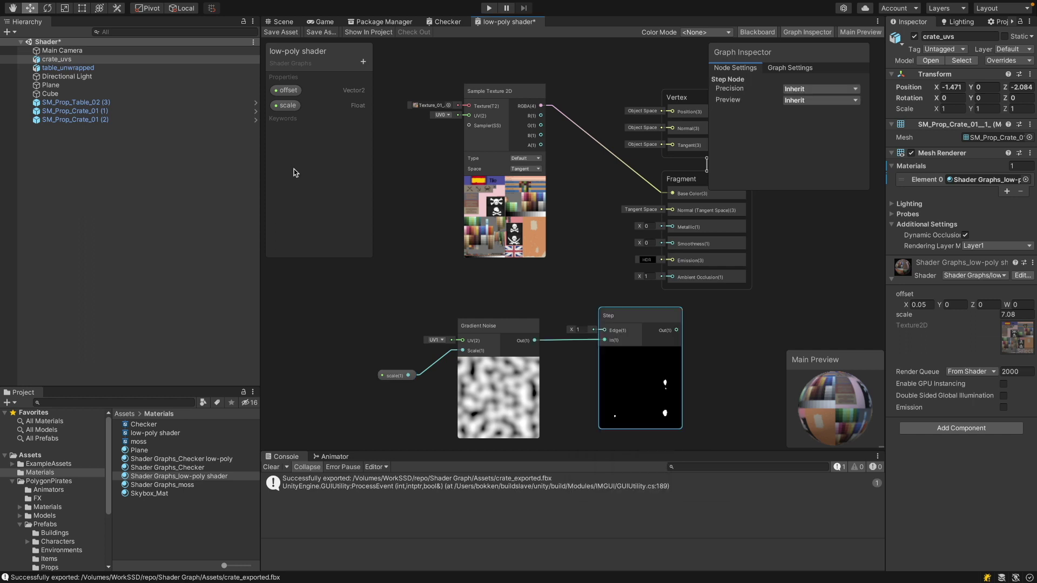
Step: Create a Float property 'step' with default 0.51 and wire it into the Step node's Edge
{"action": "left_click", "coordinate": [363, 62]}
{"action": "left_click", "coordinate": [377, 75]}
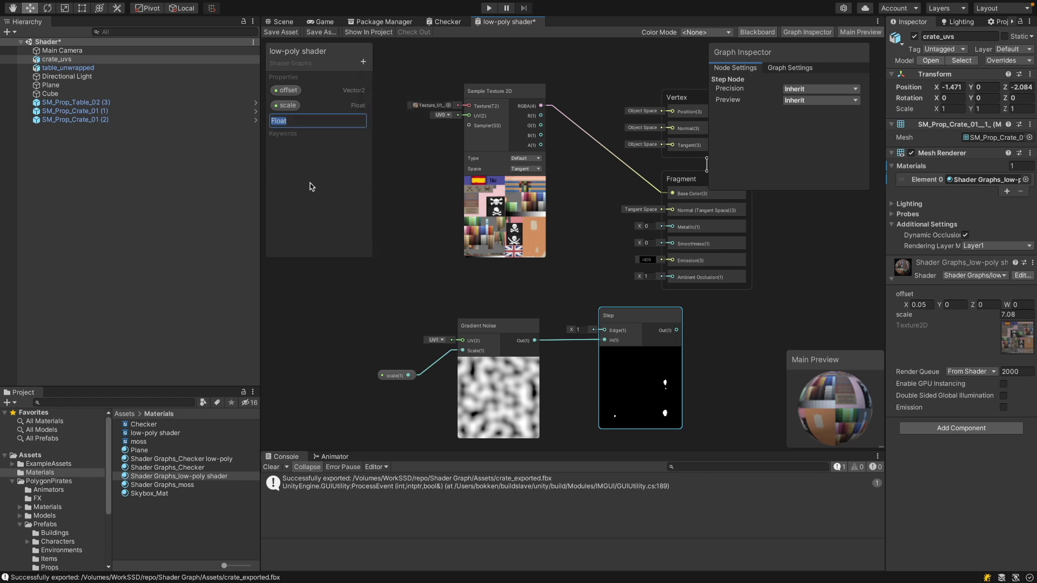
{"action": "type", "text": "step"}
{"action": "key", "text": "Return"}
{"action": "left_click_drag", "start_coordinate": [286, 120], "coordinate": [605, 330]}
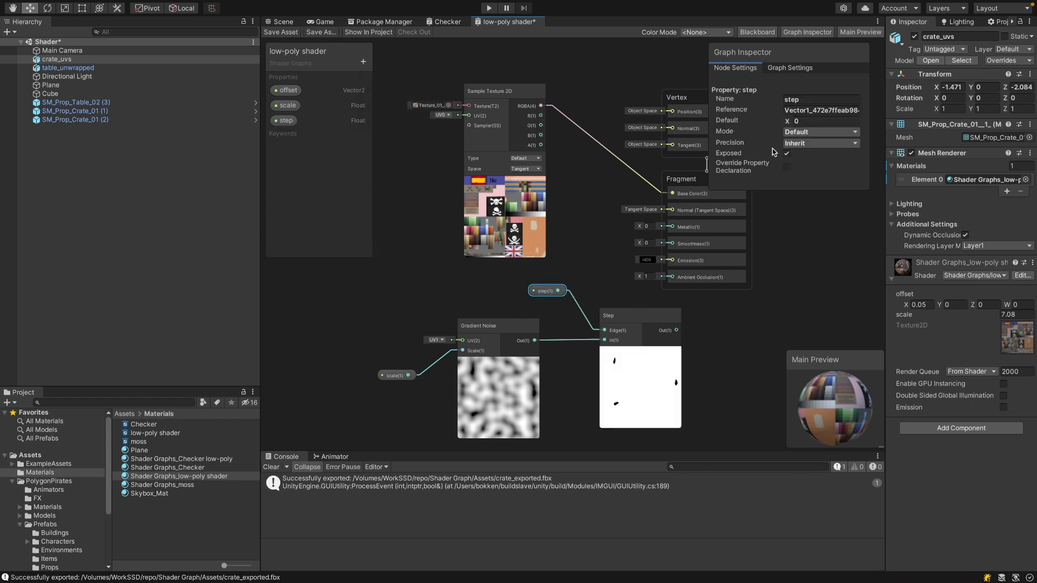
{"action": "left_click", "coordinate": [796, 121]}
{"action": "type", "text": "0.41"}
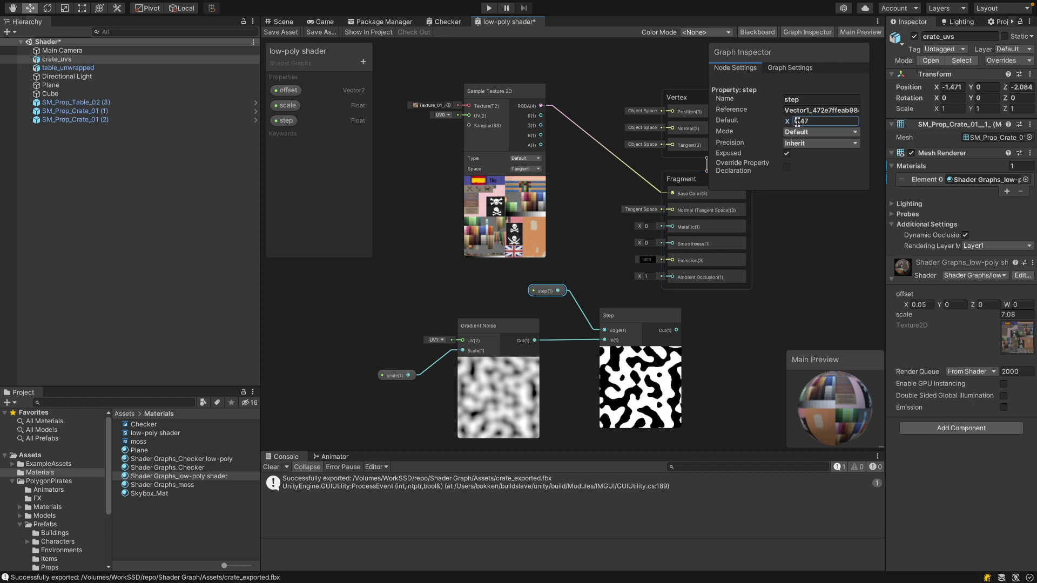
{"action": "key", "text": "BackSpace"}
{"action": "key", "text": "BackSpace"}
{"action": "type", "text": "29"}
{"action": "key", "text": "BackSpace"}
{"action": "key", "text": "BackSpace"}
{"action": "type", "text": "51"}
{"action": "scroll", "coordinate": [643, 362], "scroll_direction": "down", "scroll_amount": 5}
{"action": "scroll", "coordinate": [644, 361], "scroll_direction": "up", "scroll_amount": 3}
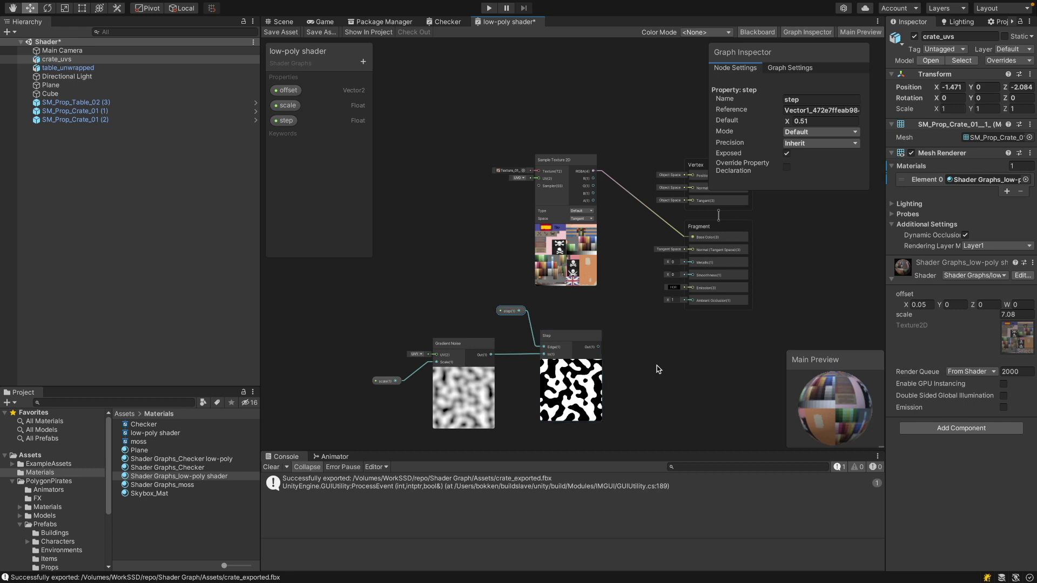
{"action": "scroll", "coordinate": [654, 361], "scroll_direction": "up", "scroll_amount": 2}
Step: Add a Color property to the low-poly shader's blackboard
{"action": "left_click", "coordinate": [363, 61]}
{"action": "key", "text": "Return"}
{"action": "left_click", "coordinate": [286, 136]}
{"action": "scroll", "coordinate": [627, 454], "scroll_direction": "up", "scroll_amount": 3}
Step: Multiply the Step output by the Color property and set the colour to green 14DE12
{"action": "key", "text": "space"}
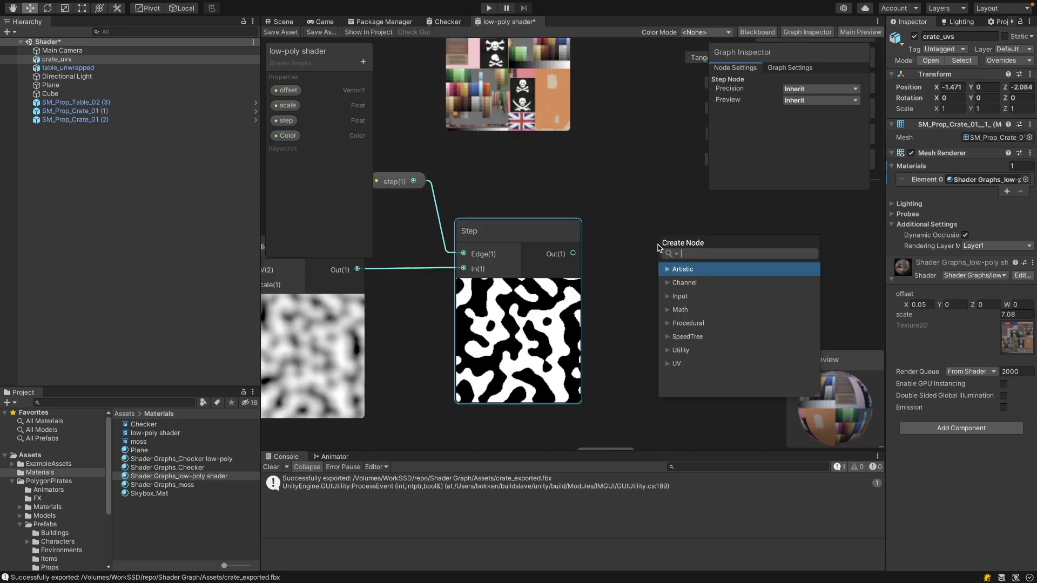
{"action": "type", "text": "mul"}
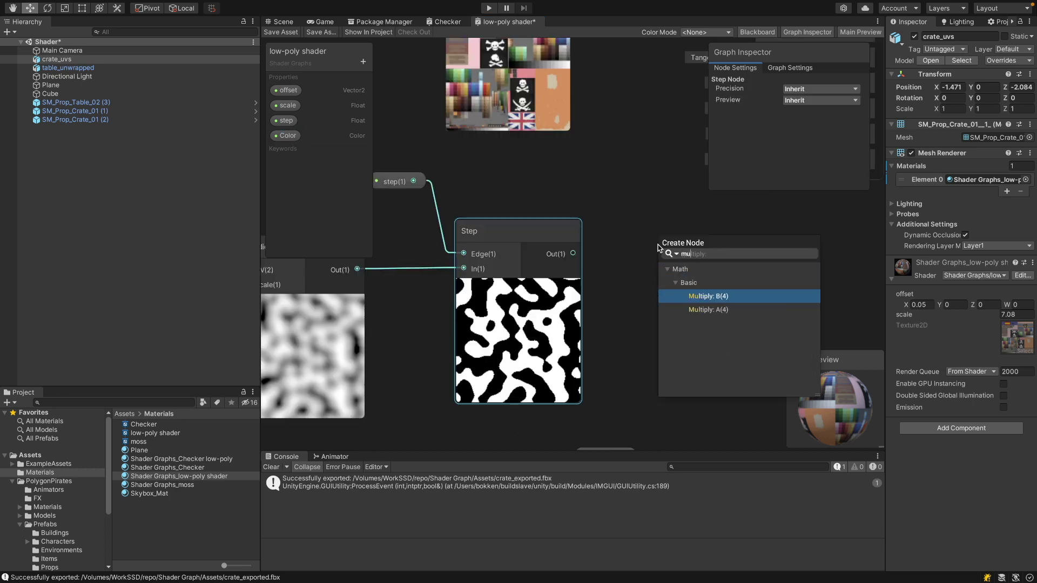
{"action": "left_click", "coordinate": [709, 296]}
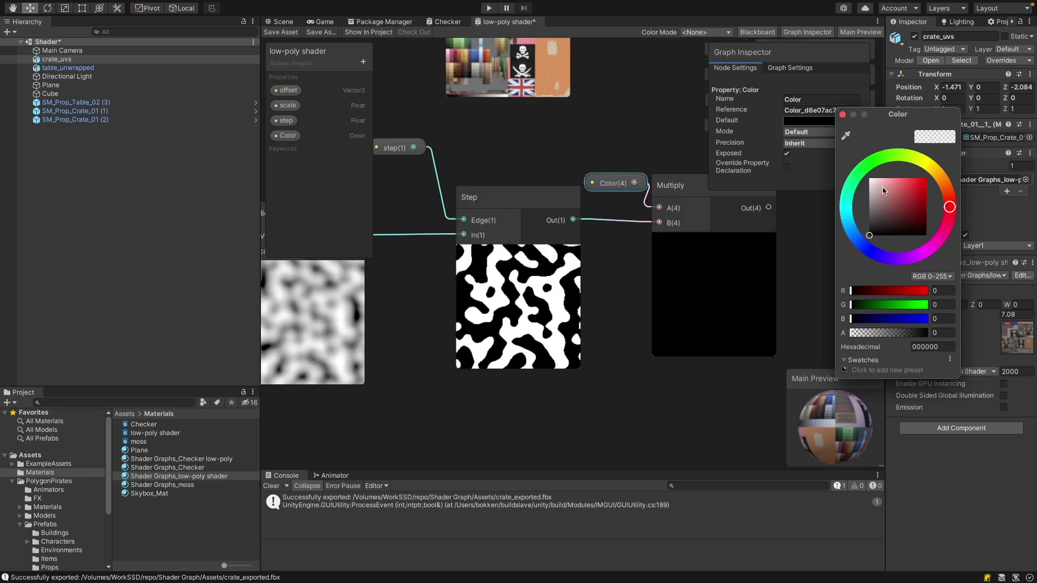
{"action": "left_click", "coordinate": [873, 162]}
{"action": "left_click_drag", "start_coordinate": [905, 193], "coordinate": [922, 188]}
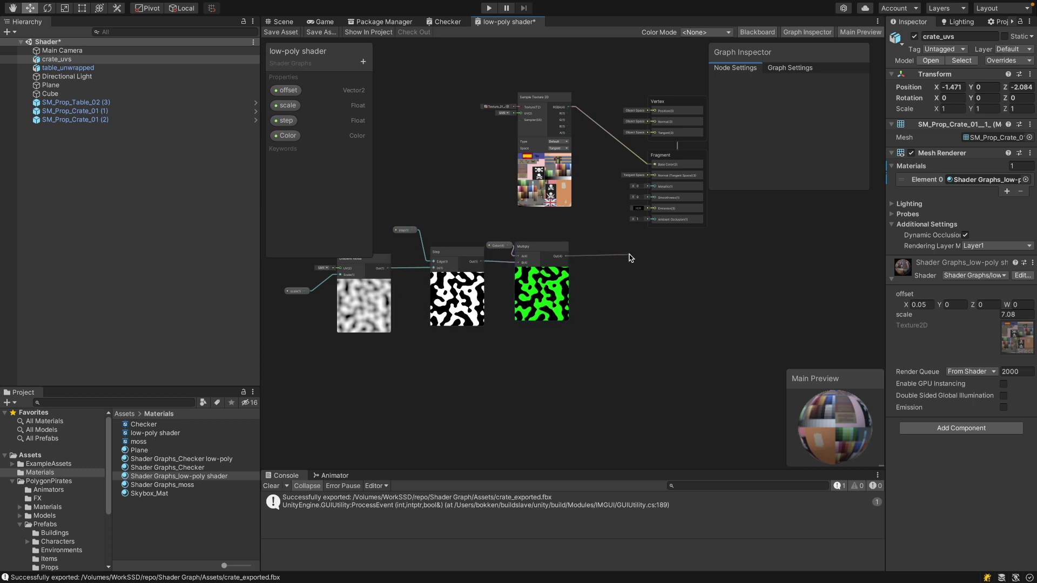
Step: Add an Add node summing the green noise and Texture_01_A RGBA, feeding Fragment Base Color
{"action": "key", "text": "space"}
{"action": "type", "text": "add"}
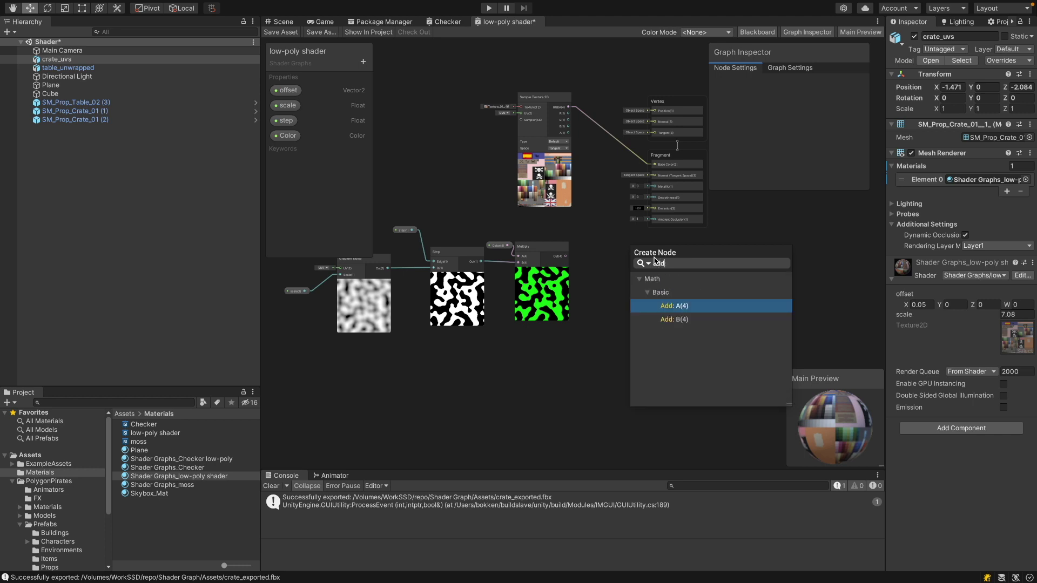
{"action": "left_click", "coordinate": [672, 306]}
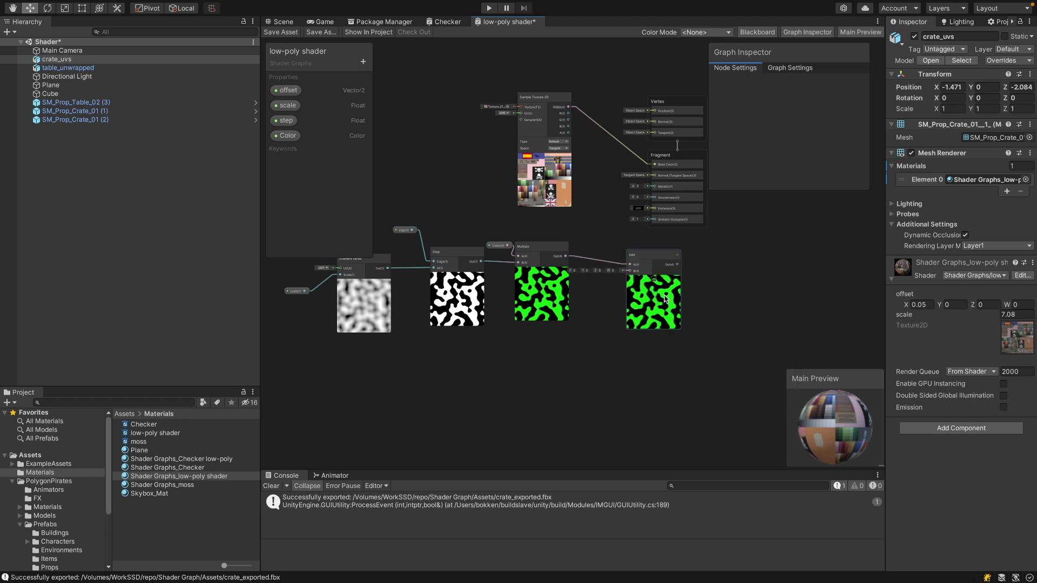
{"action": "left_click_drag", "start_coordinate": [566, 260], "coordinate": [630, 271]}
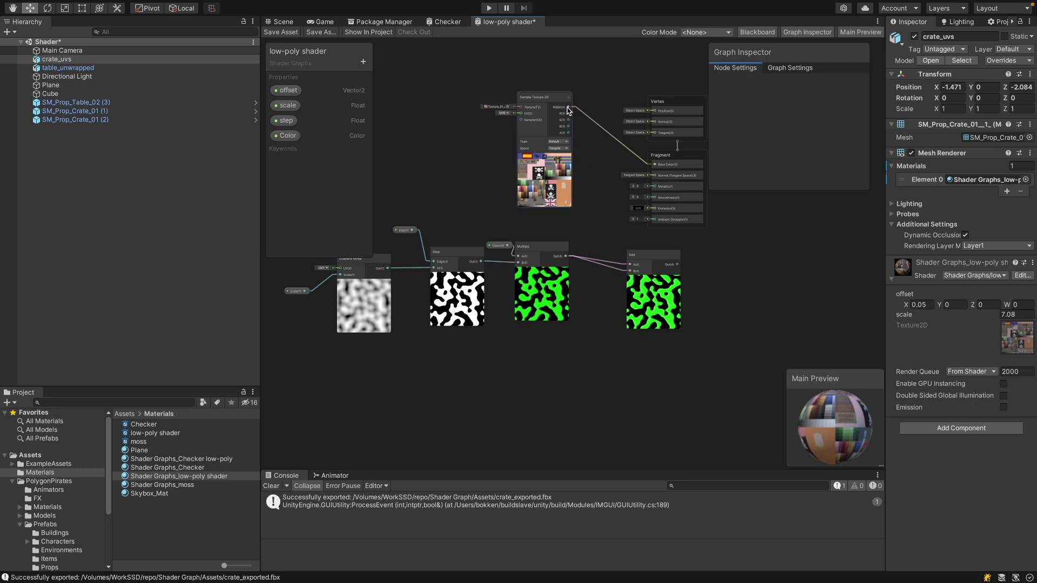
{"action": "left_click_drag", "start_coordinate": [569, 107], "coordinate": [630, 264]}
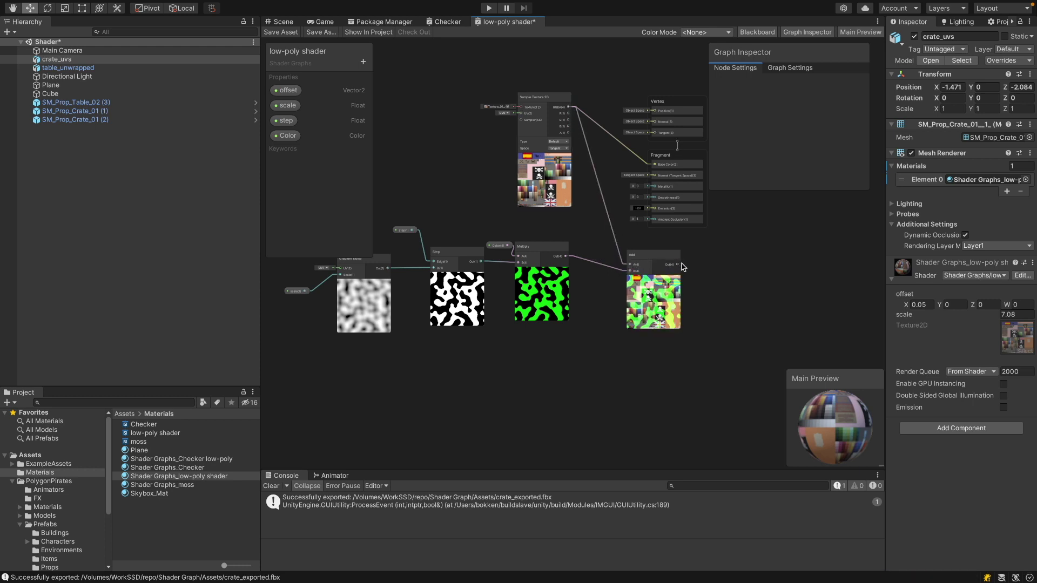
{"action": "left_click_drag", "start_coordinate": [678, 264], "coordinate": [655, 165]}
{"action": "left_click_drag", "start_coordinate": [658, 257], "coordinate": [623, 243]}
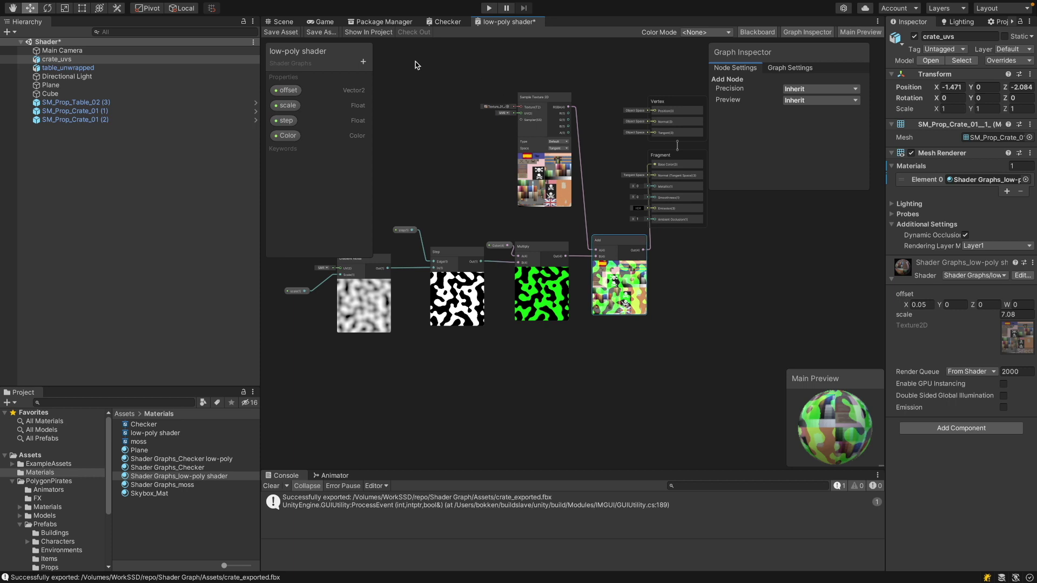
Step: In the Scene view, set the low-poly material's noise scale to 14.09 and step to 0.1
{"action": "left_click", "coordinate": [282, 22]}
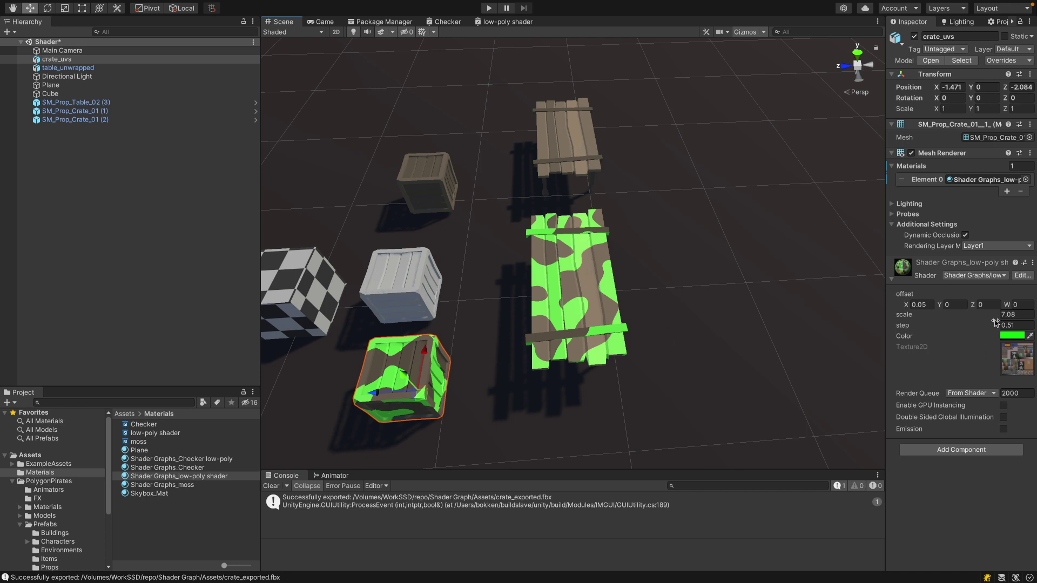
{"action": "left_click_drag", "start_coordinate": [996, 317], "coordinate": [1029, 316]}
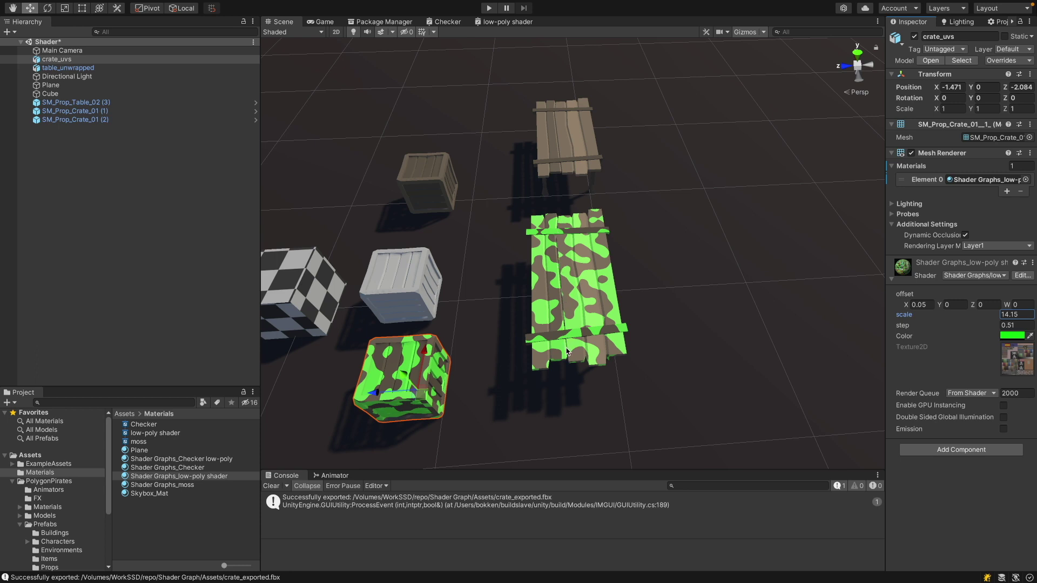
{"action": "left_click_drag", "start_coordinate": [997, 317], "coordinate": [994, 317]}
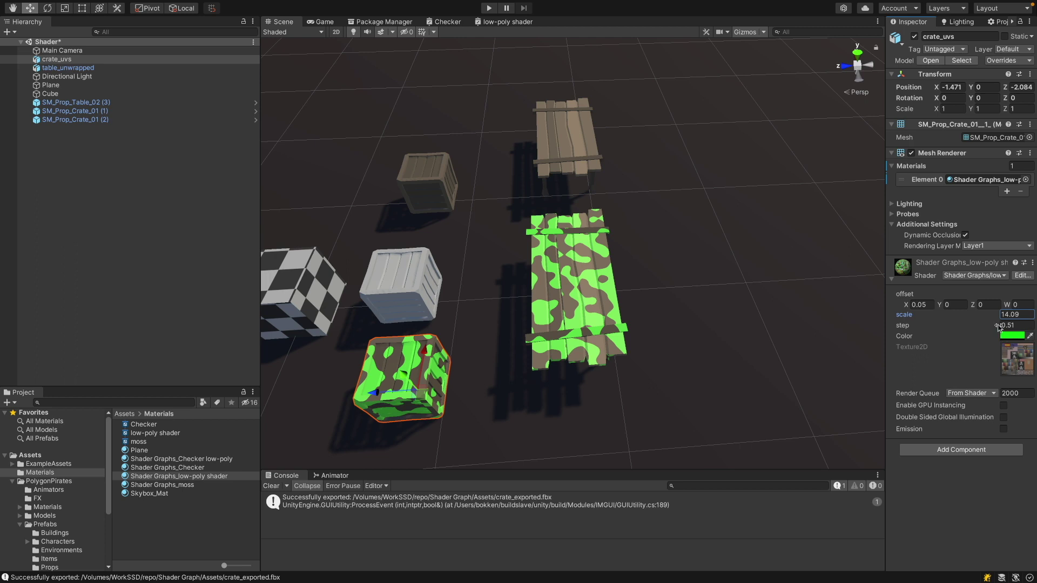
{"action": "left_click_drag", "start_coordinate": [998, 327], "coordinate": [996, 326]}
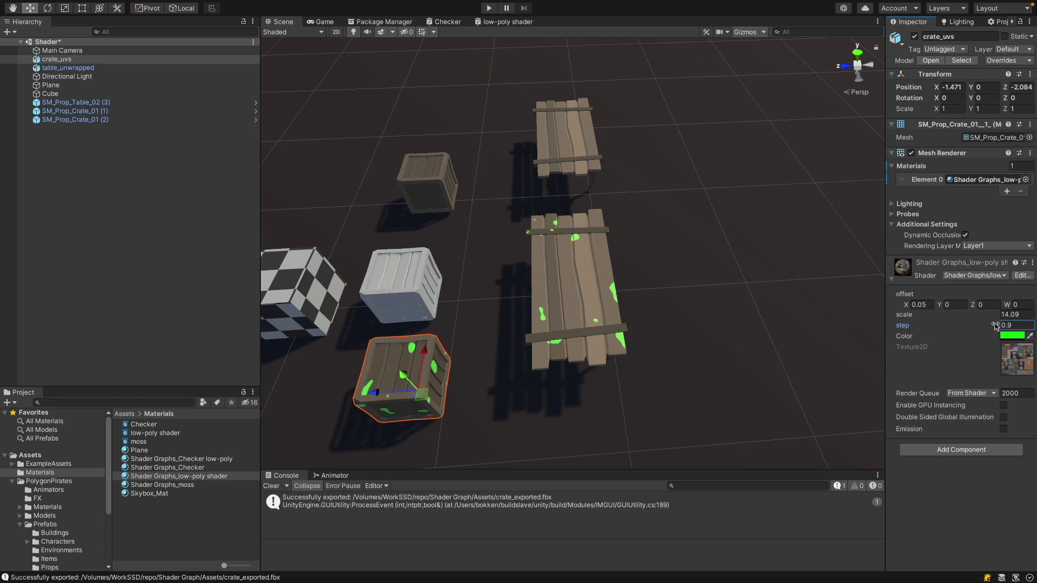
{"action": "left_click_drag", "start_coordinate": [996, 326], "coordinate": [991, 326]}
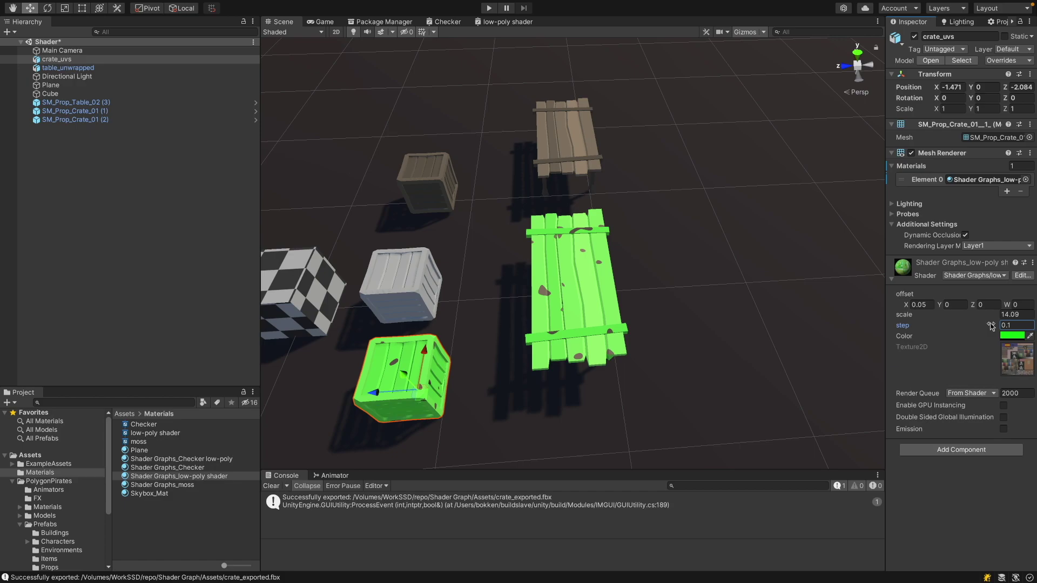